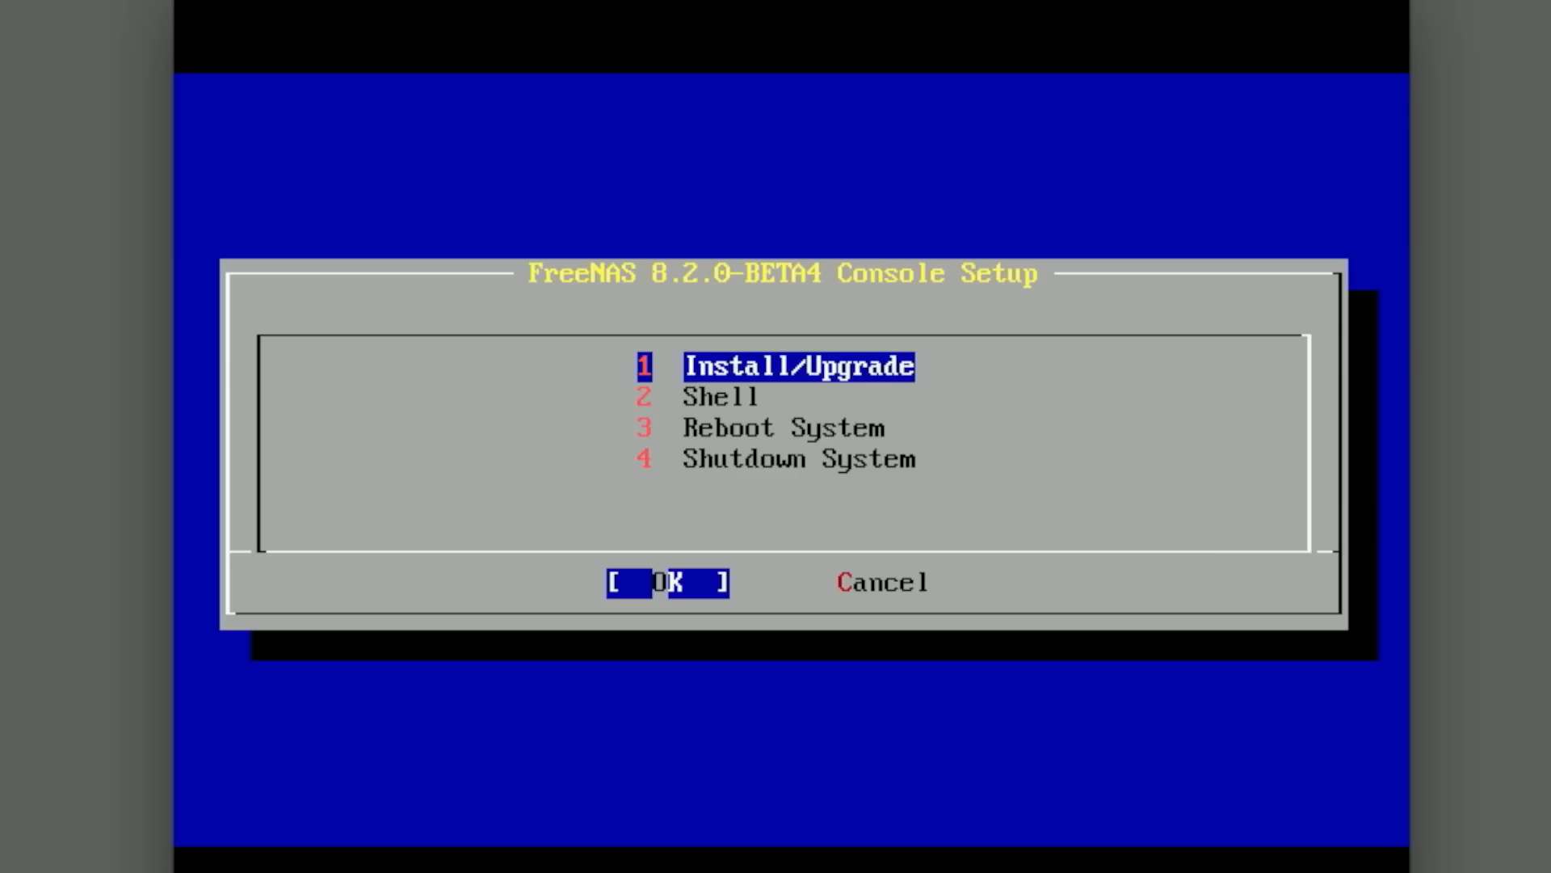
Step: Install FreeNAS onto drive ada0 using option 1 and confirm erasing its partitions
key("Return")
key("Down")
key("Down")
key("Down")
key("Down")
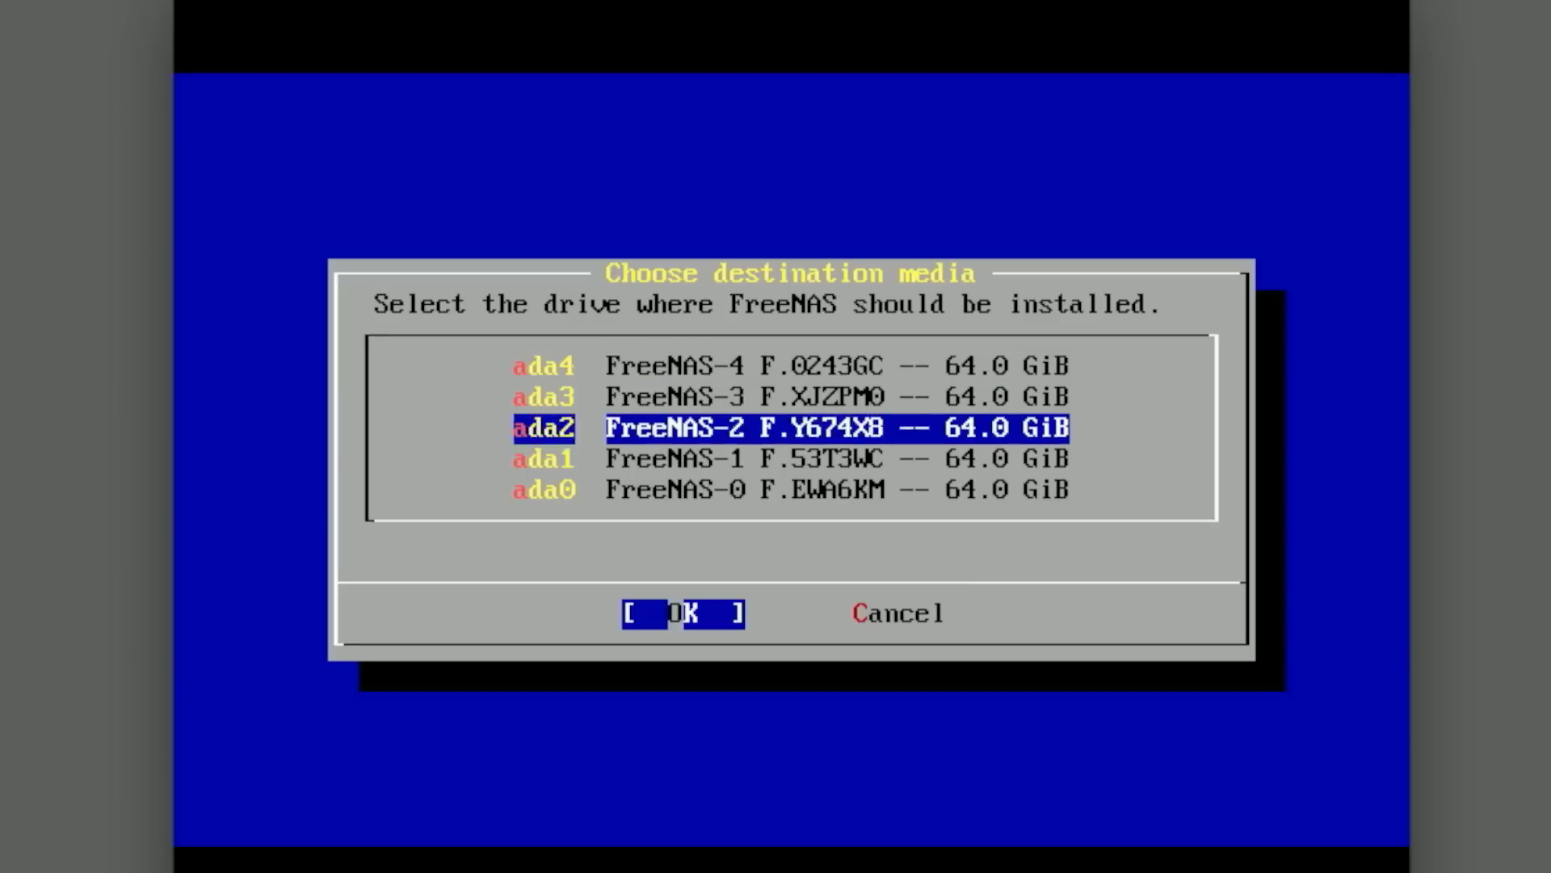
key("Return")
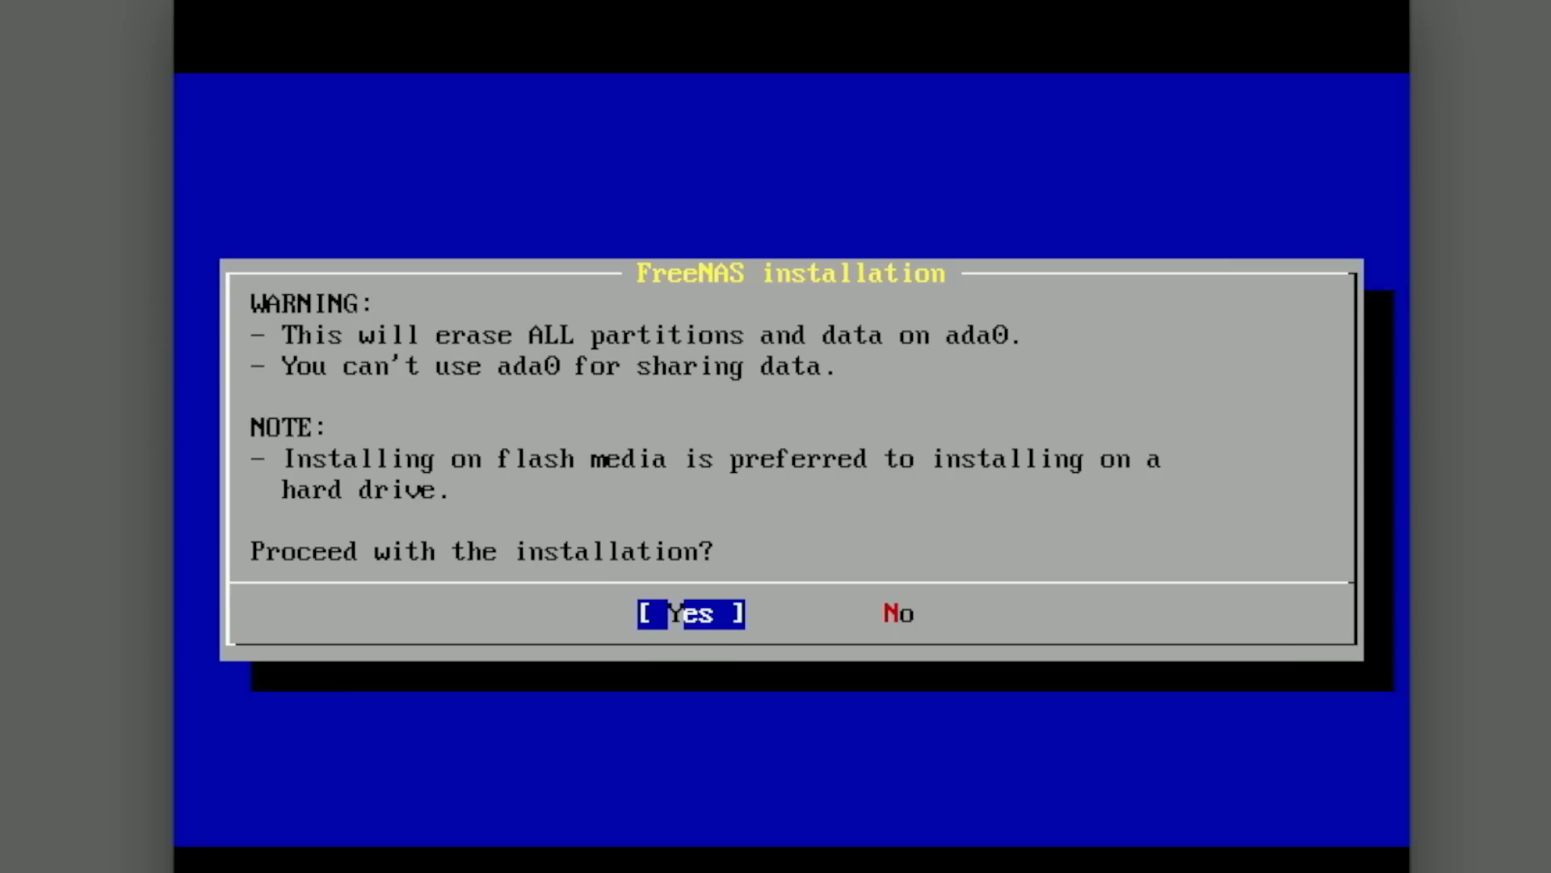
key("Return")
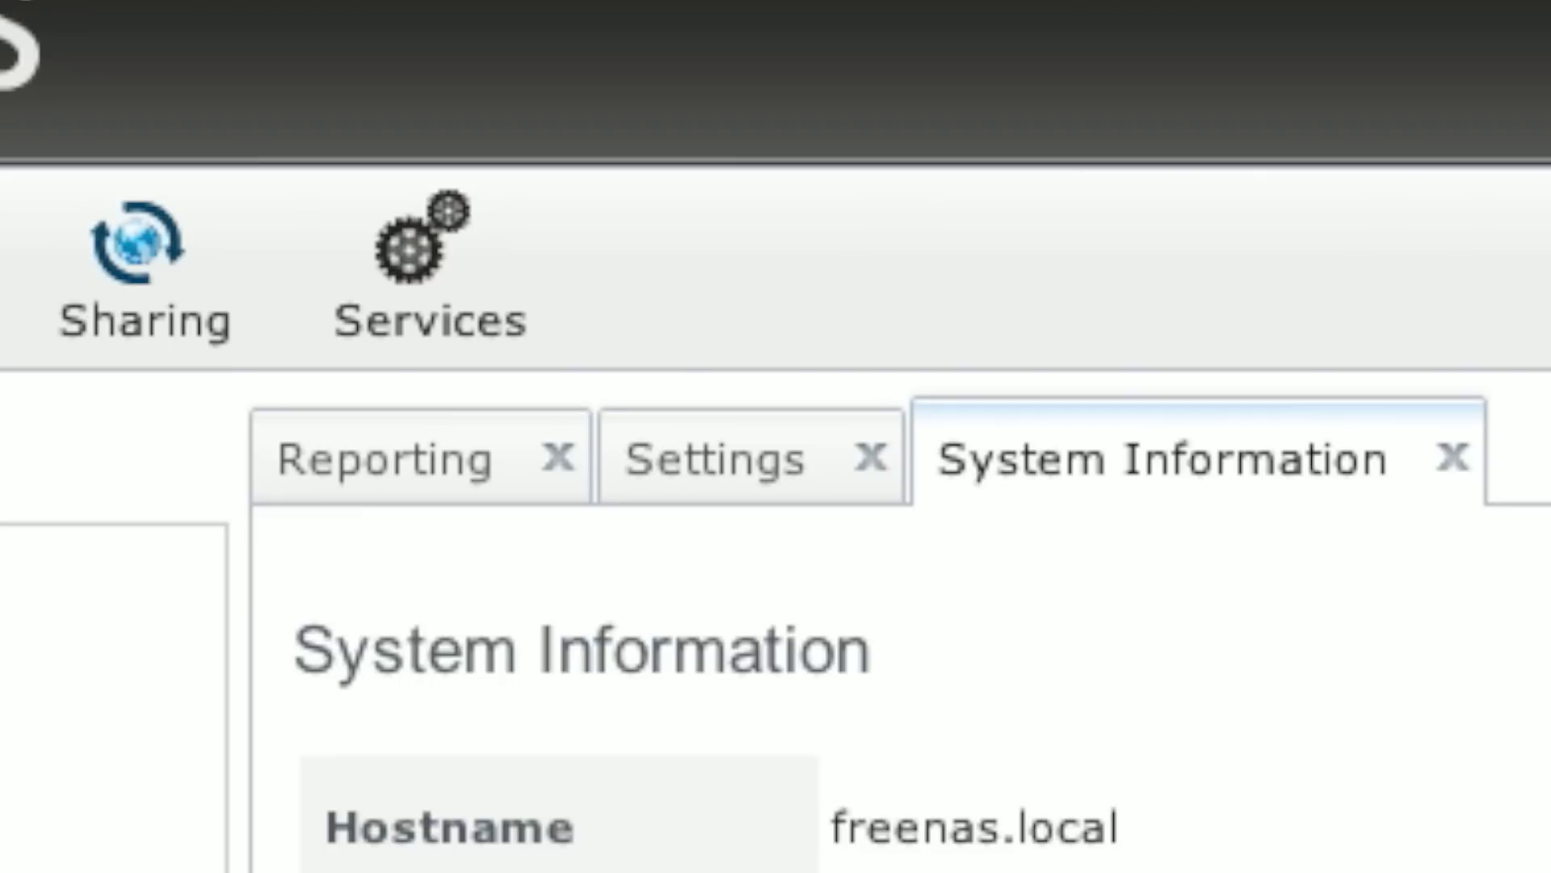
Step: In General settings, keep HTTP, set the timezone to America/Denver, and save
left_click(714, 480)
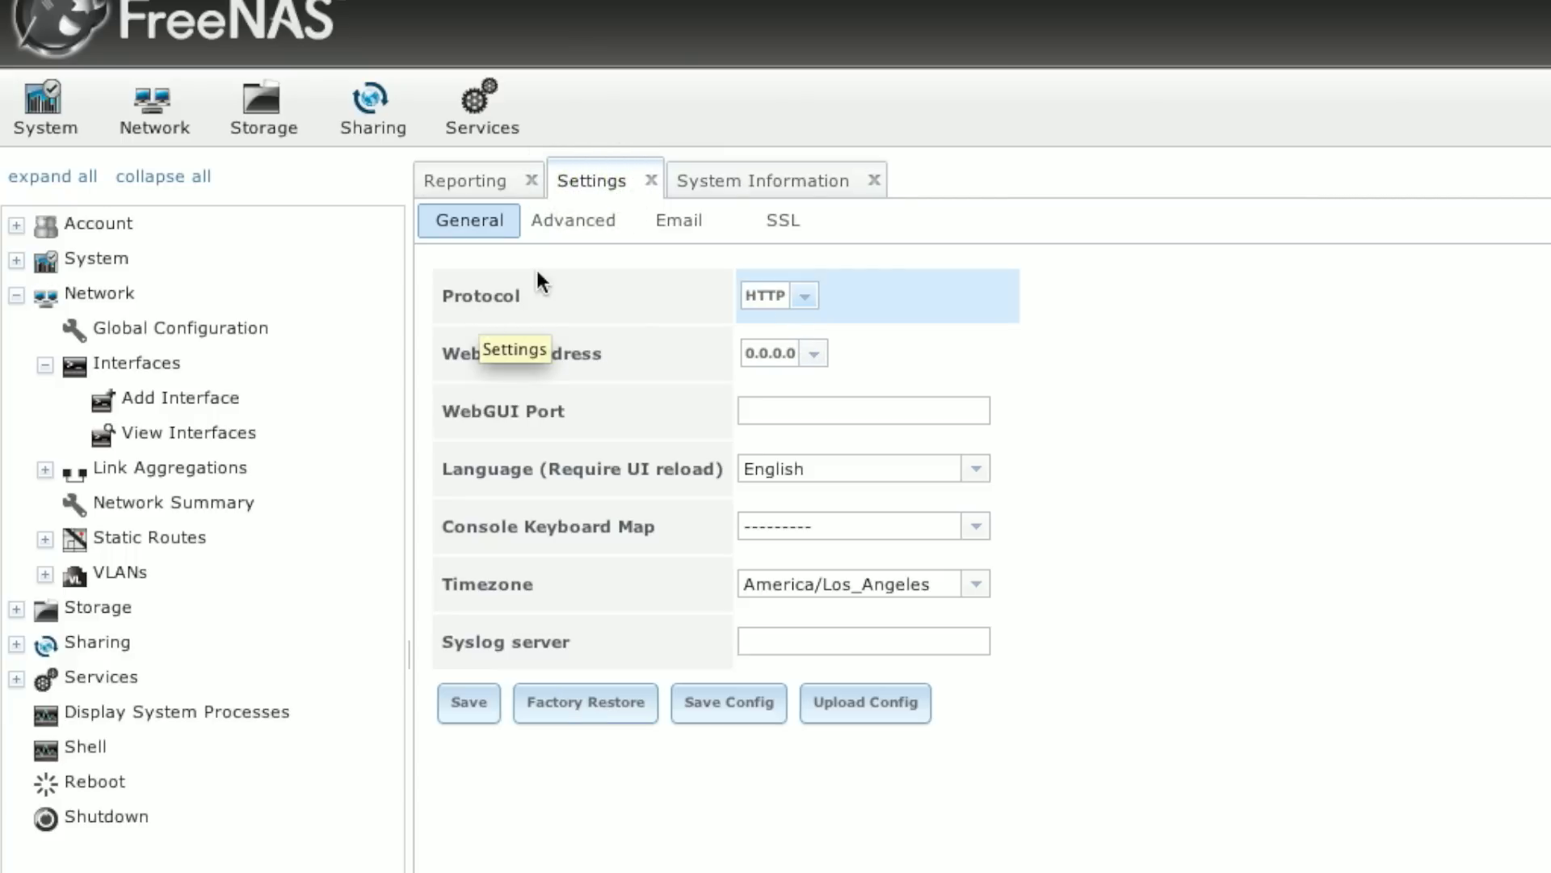
left_click(814, 297)
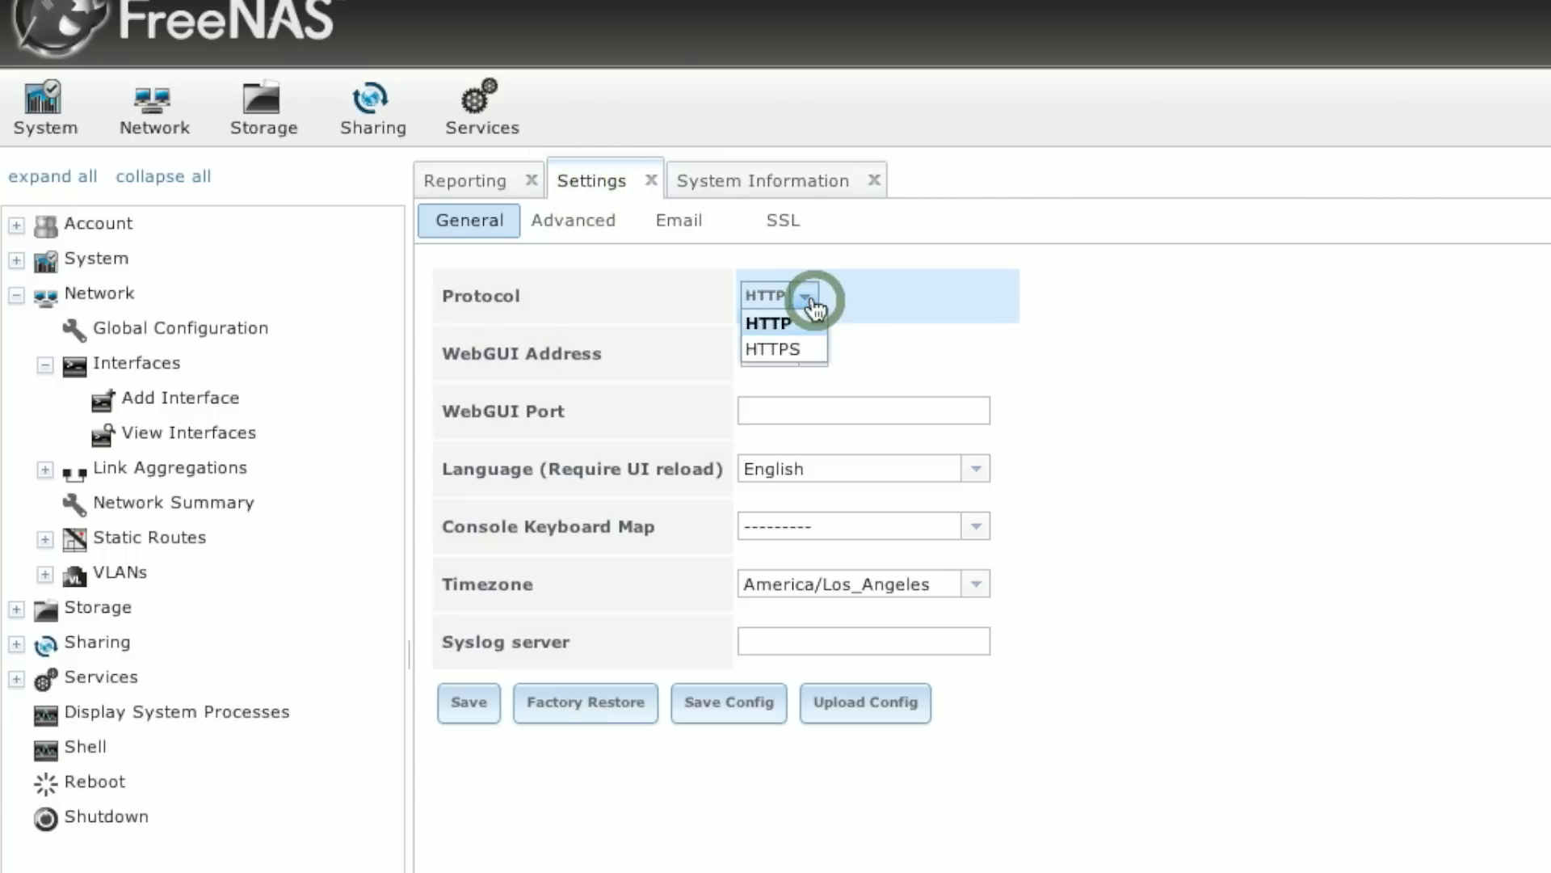
left_click(1293, 372)
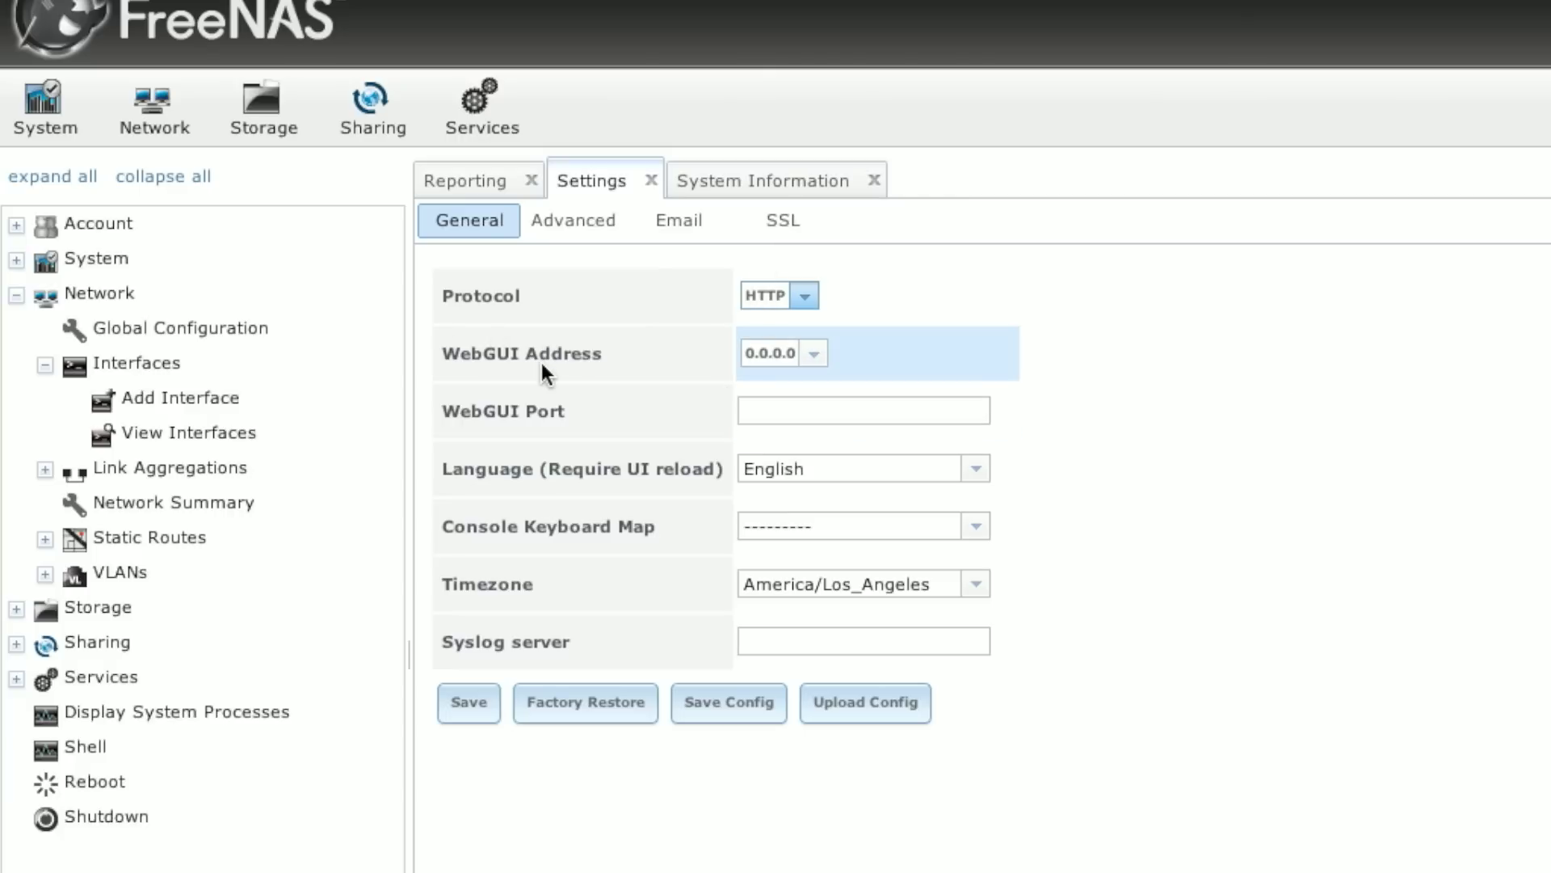
left_click(985, 592)
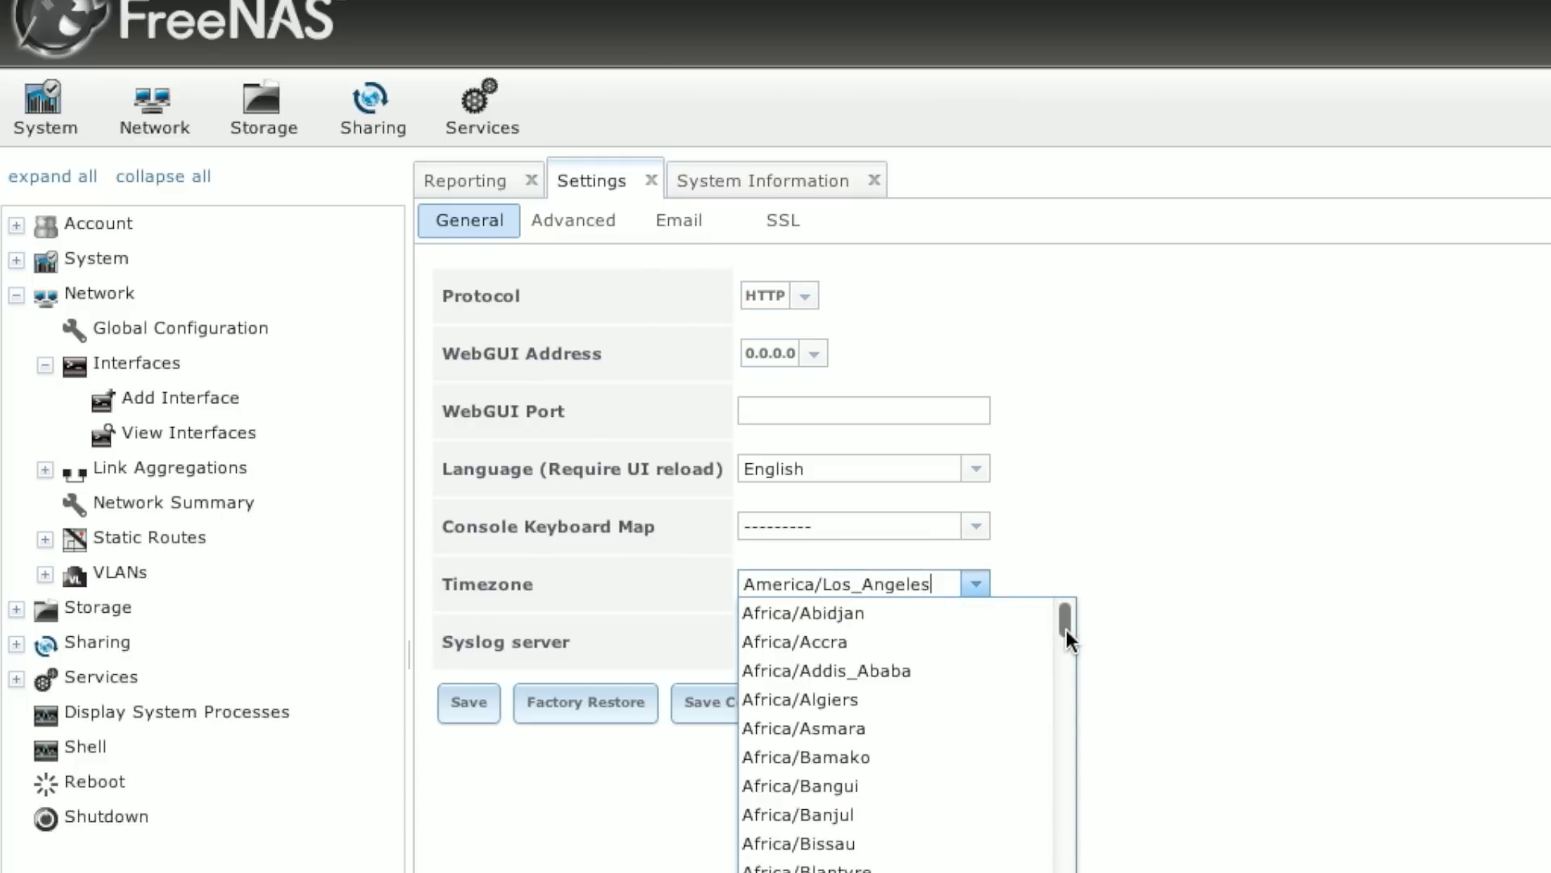
left_click(832, 650)
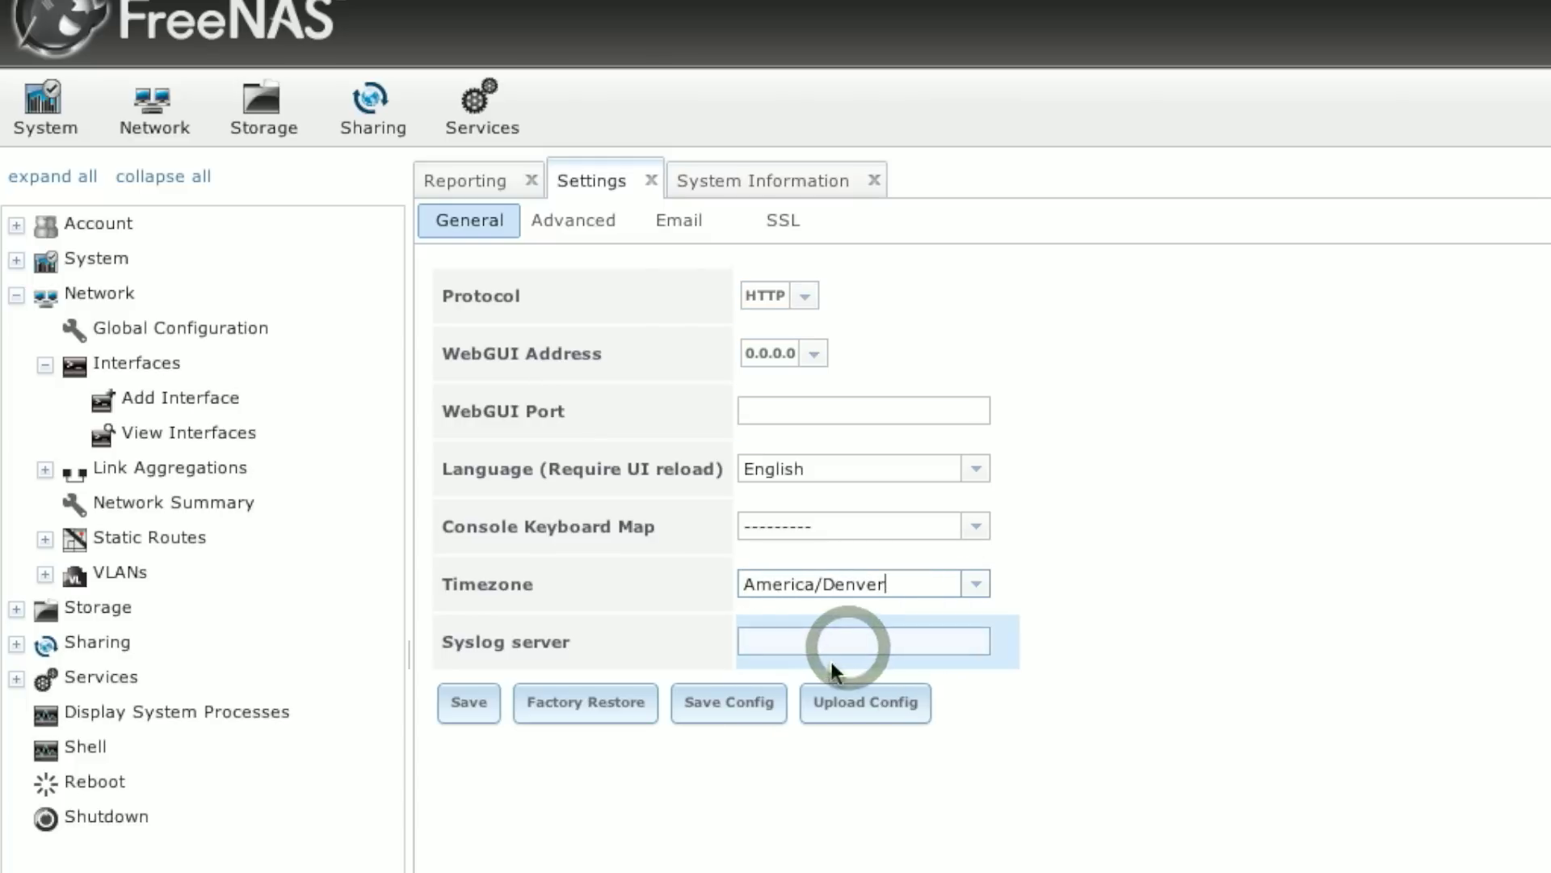
left_click(473, 703)
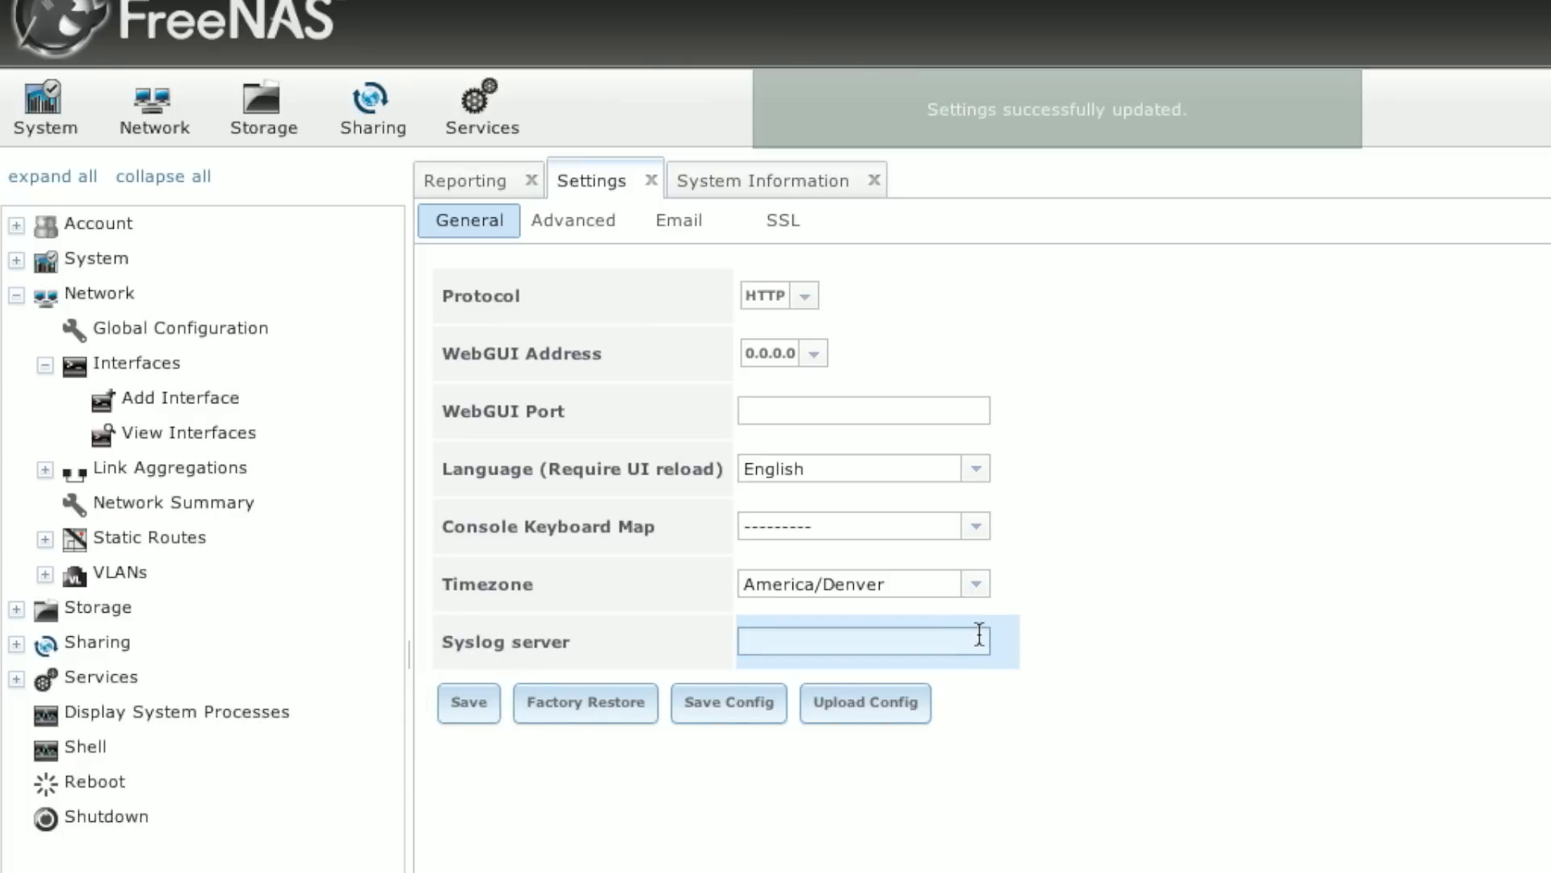
Step: In Global Configuration, set the domain to tsg.local and the IPv4 default gateway to 10.211.55.1
left_click(199, 329)
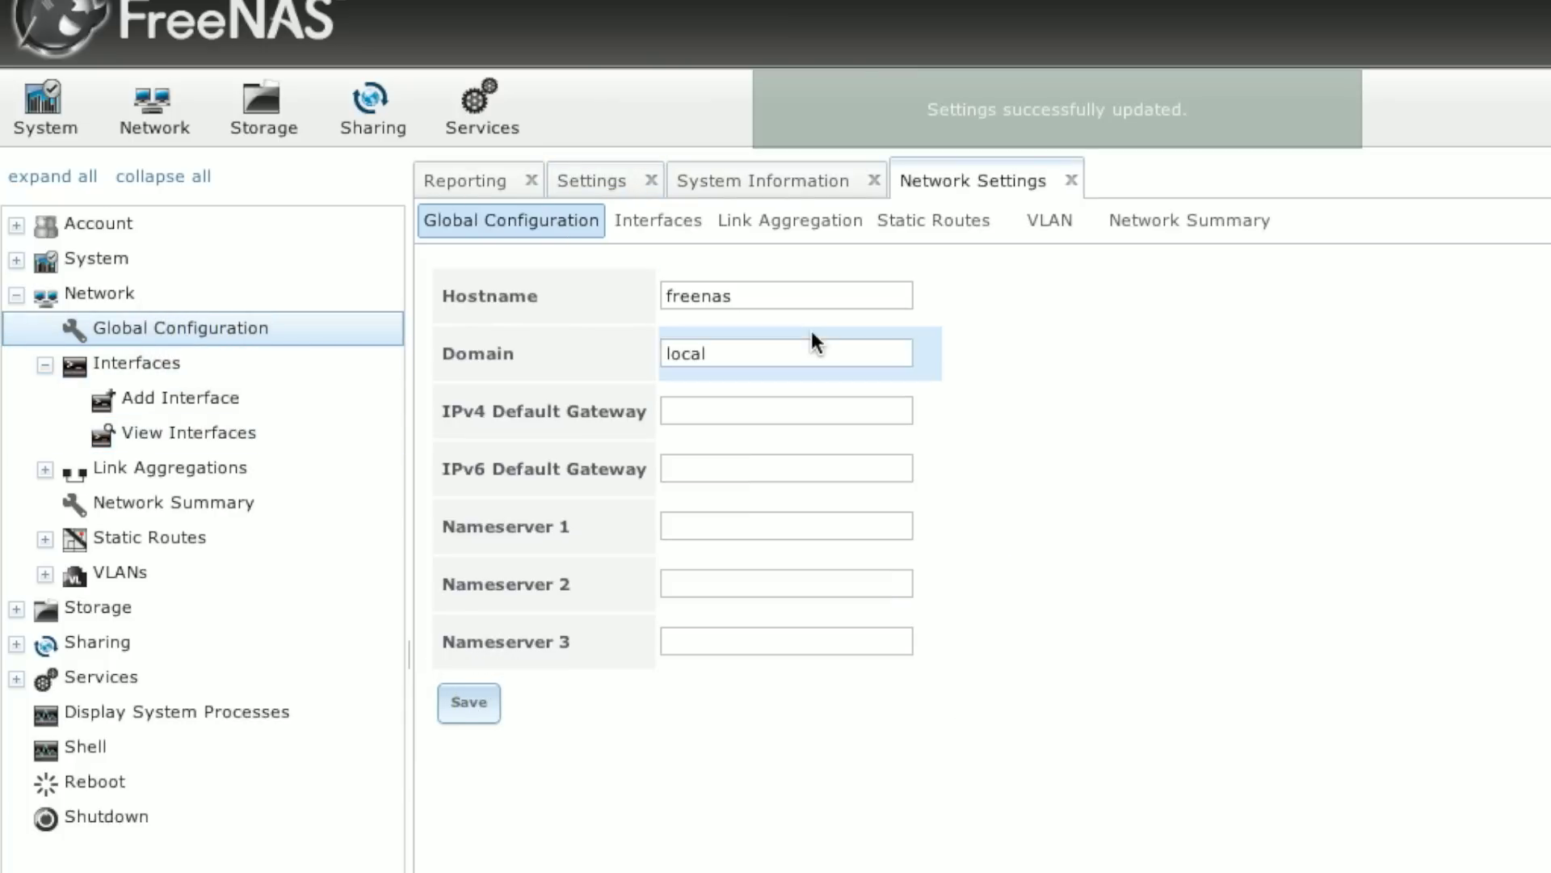
left_click(781, 295)
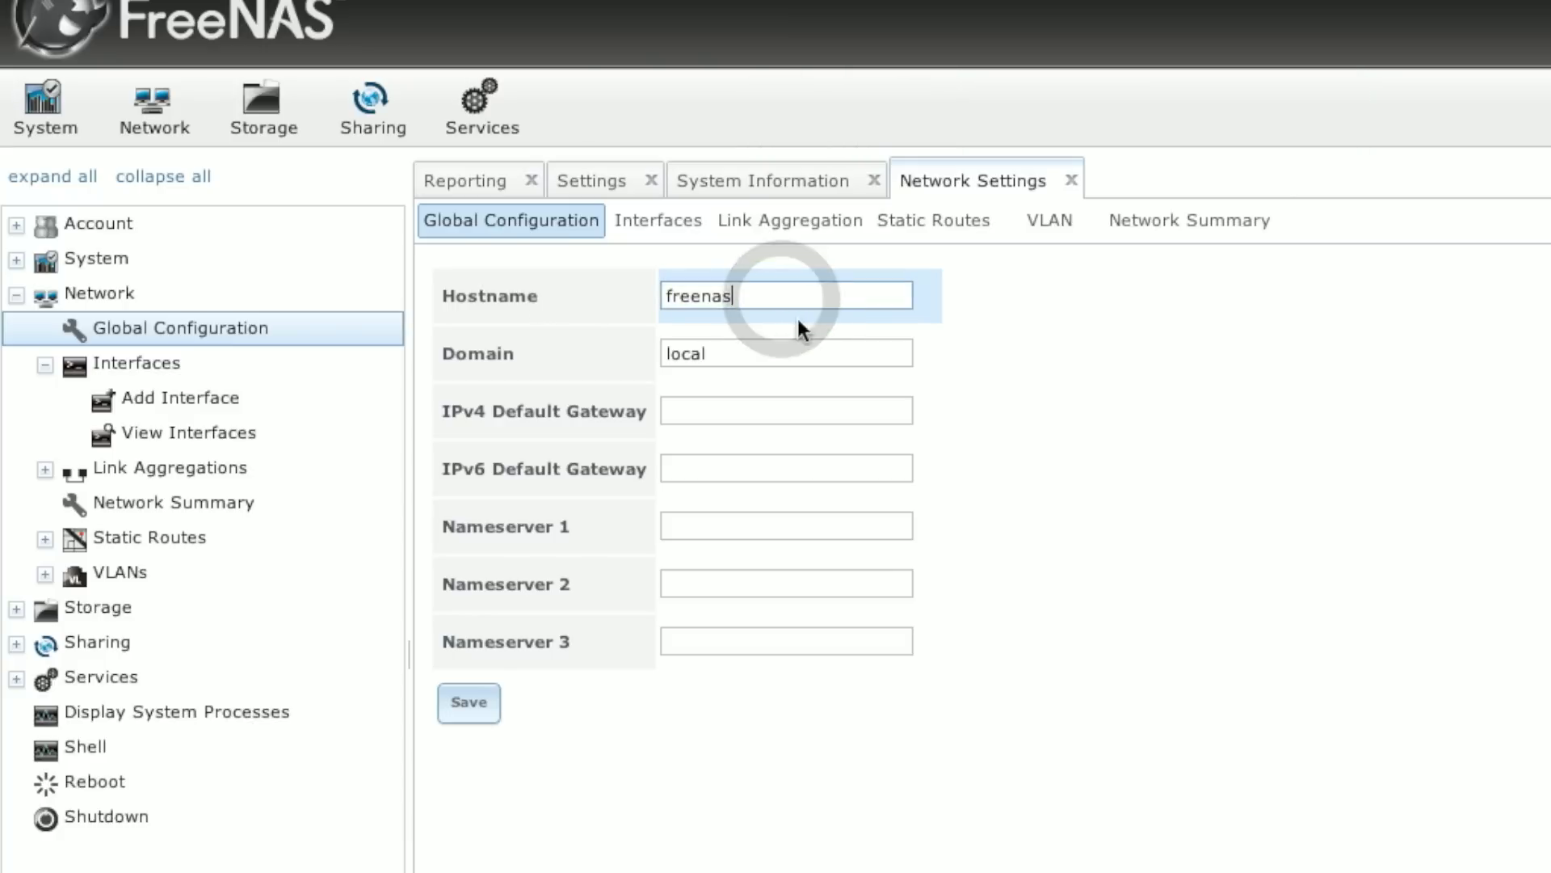
left_click(741, 349)
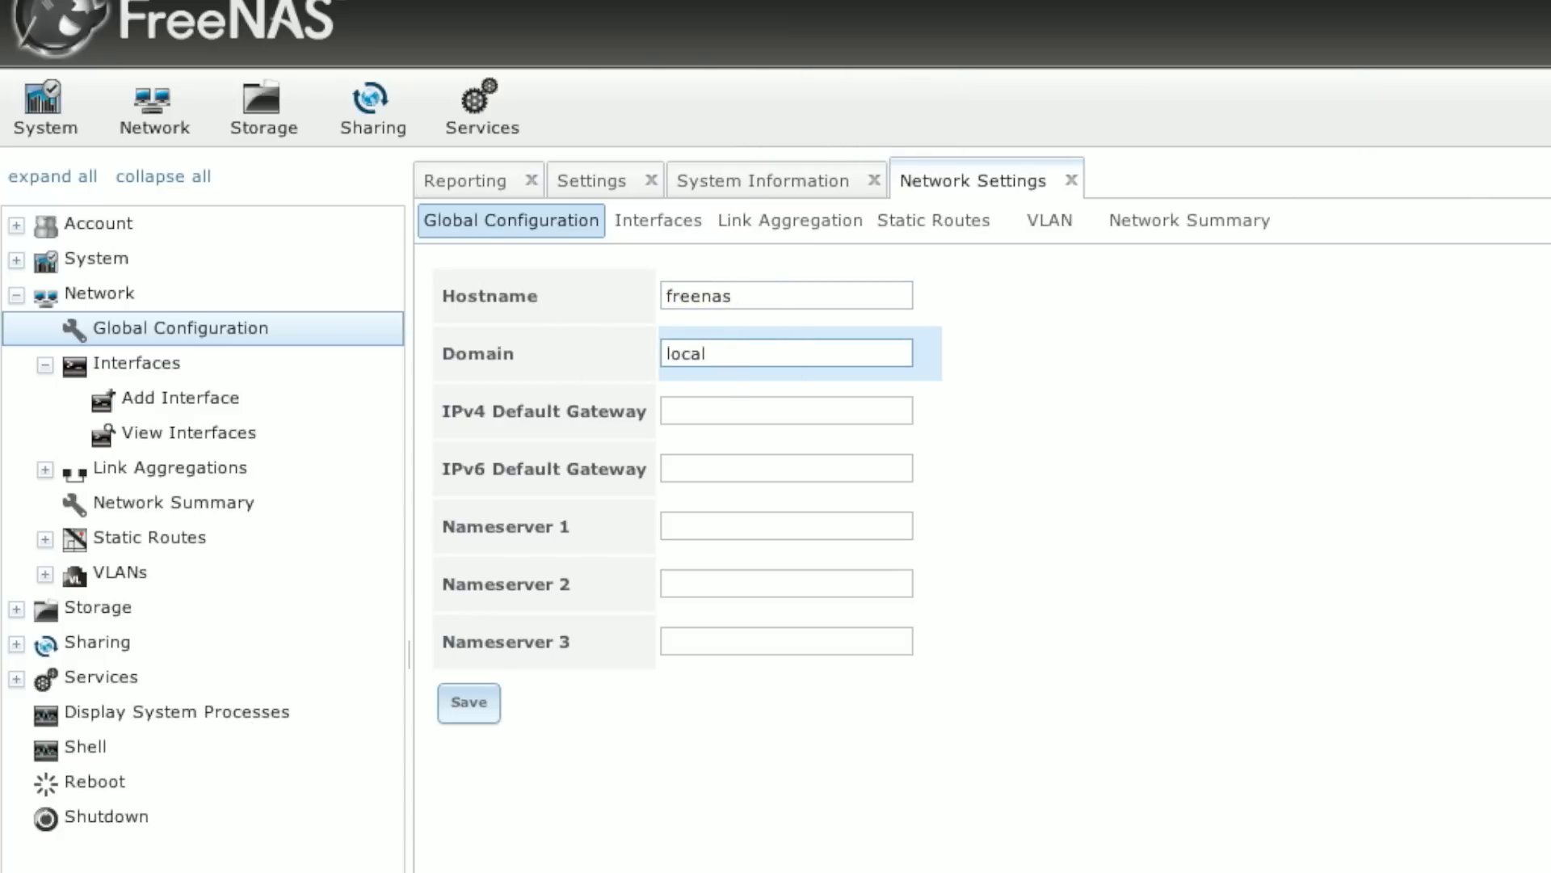
key("Home")
type("tsg.")
left_click(752, 409)
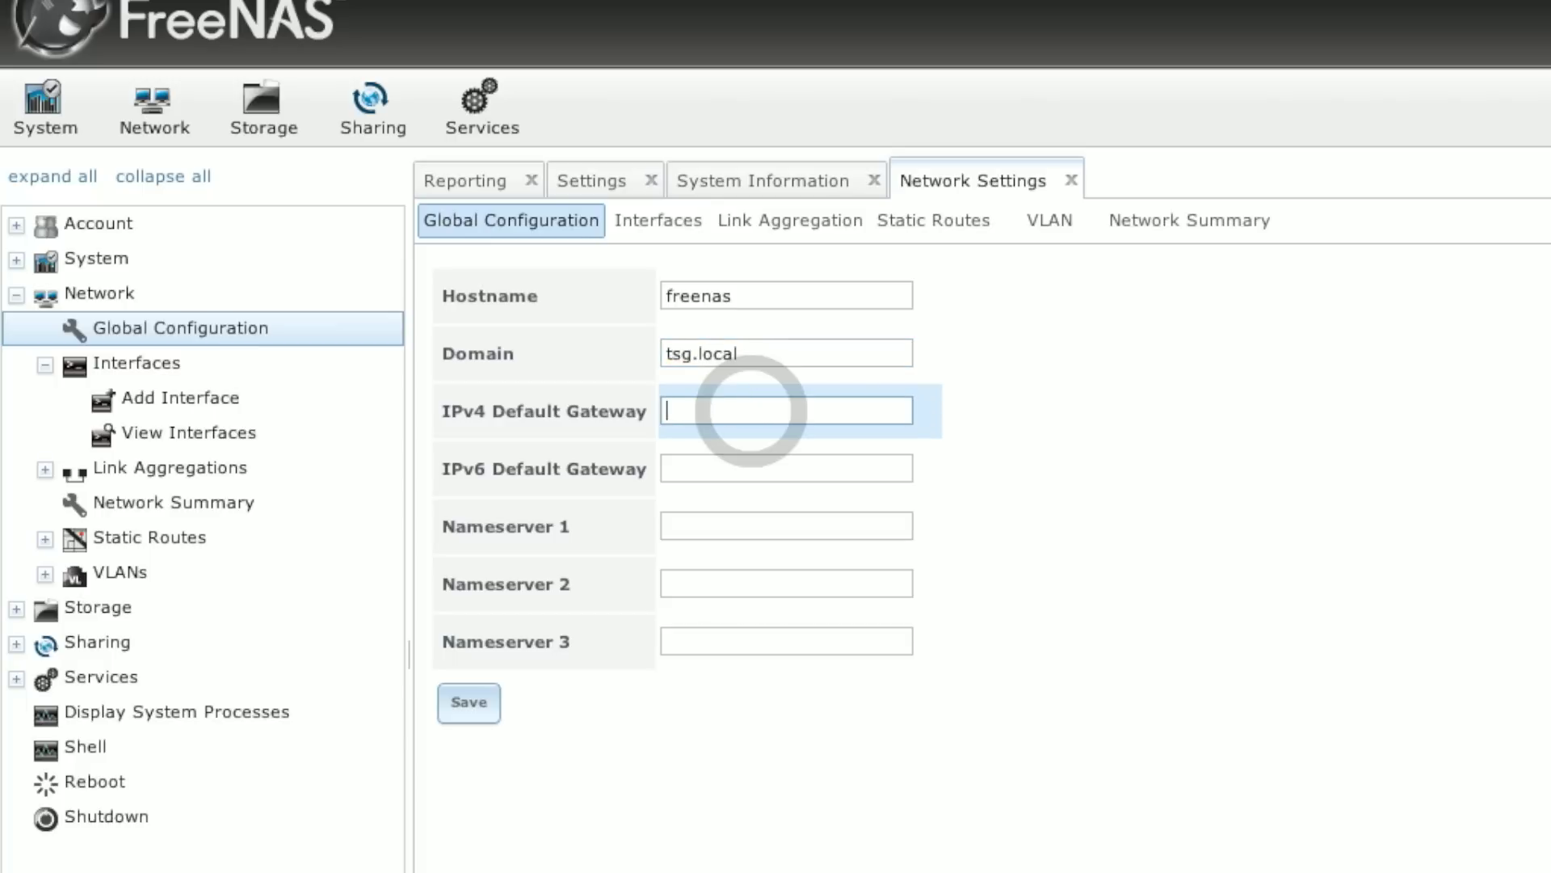
type("10.211.55.1")
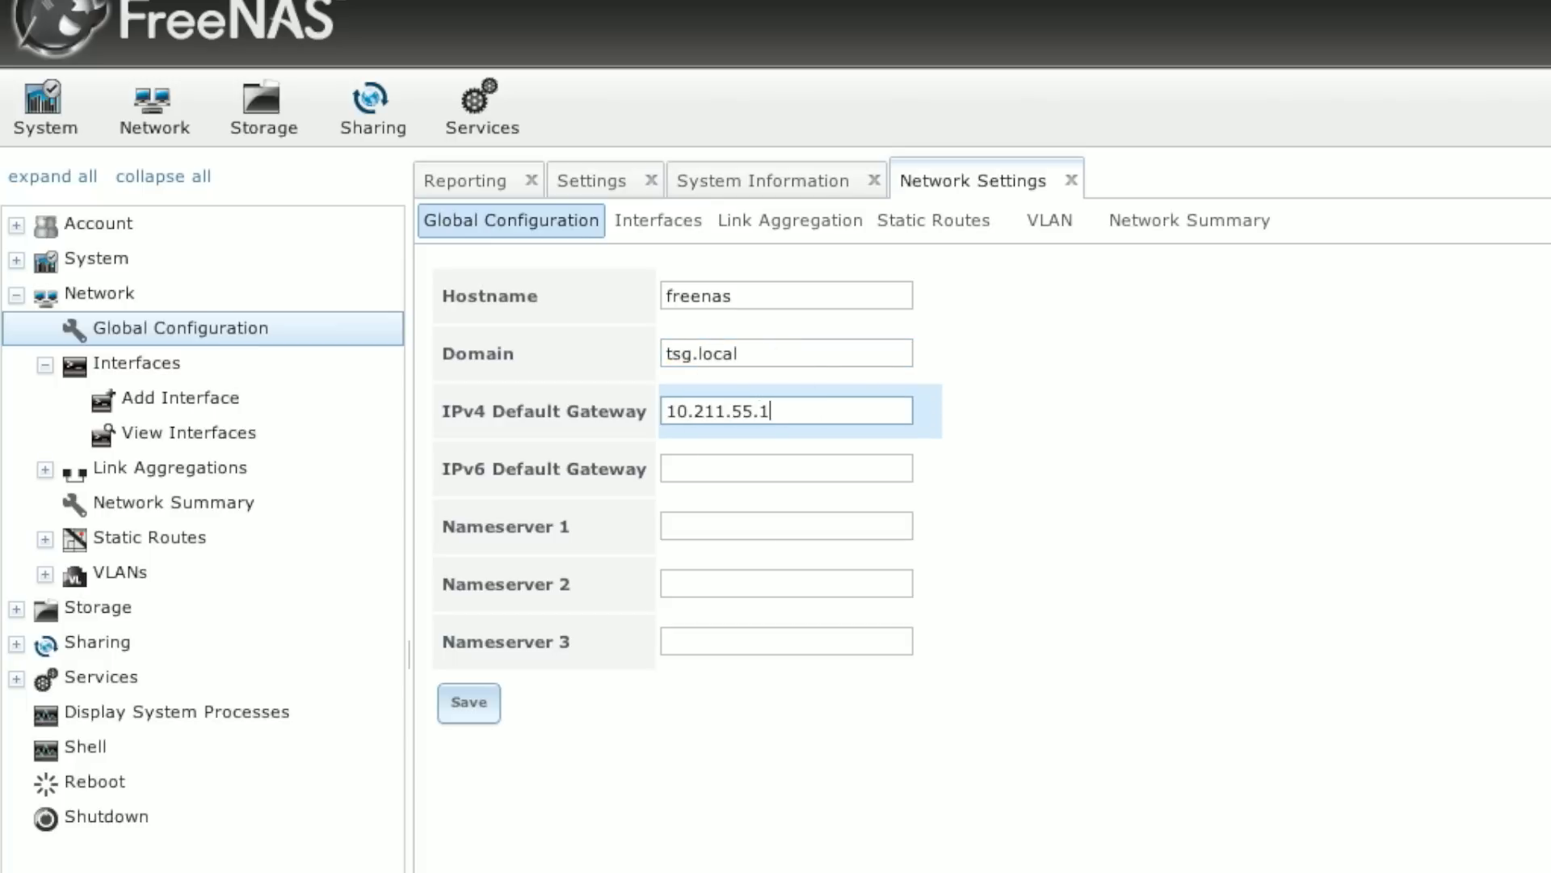
Step: Set Nameserver 1 to 8.8.8.8 and save the global network configuration
left_click(714, 526)
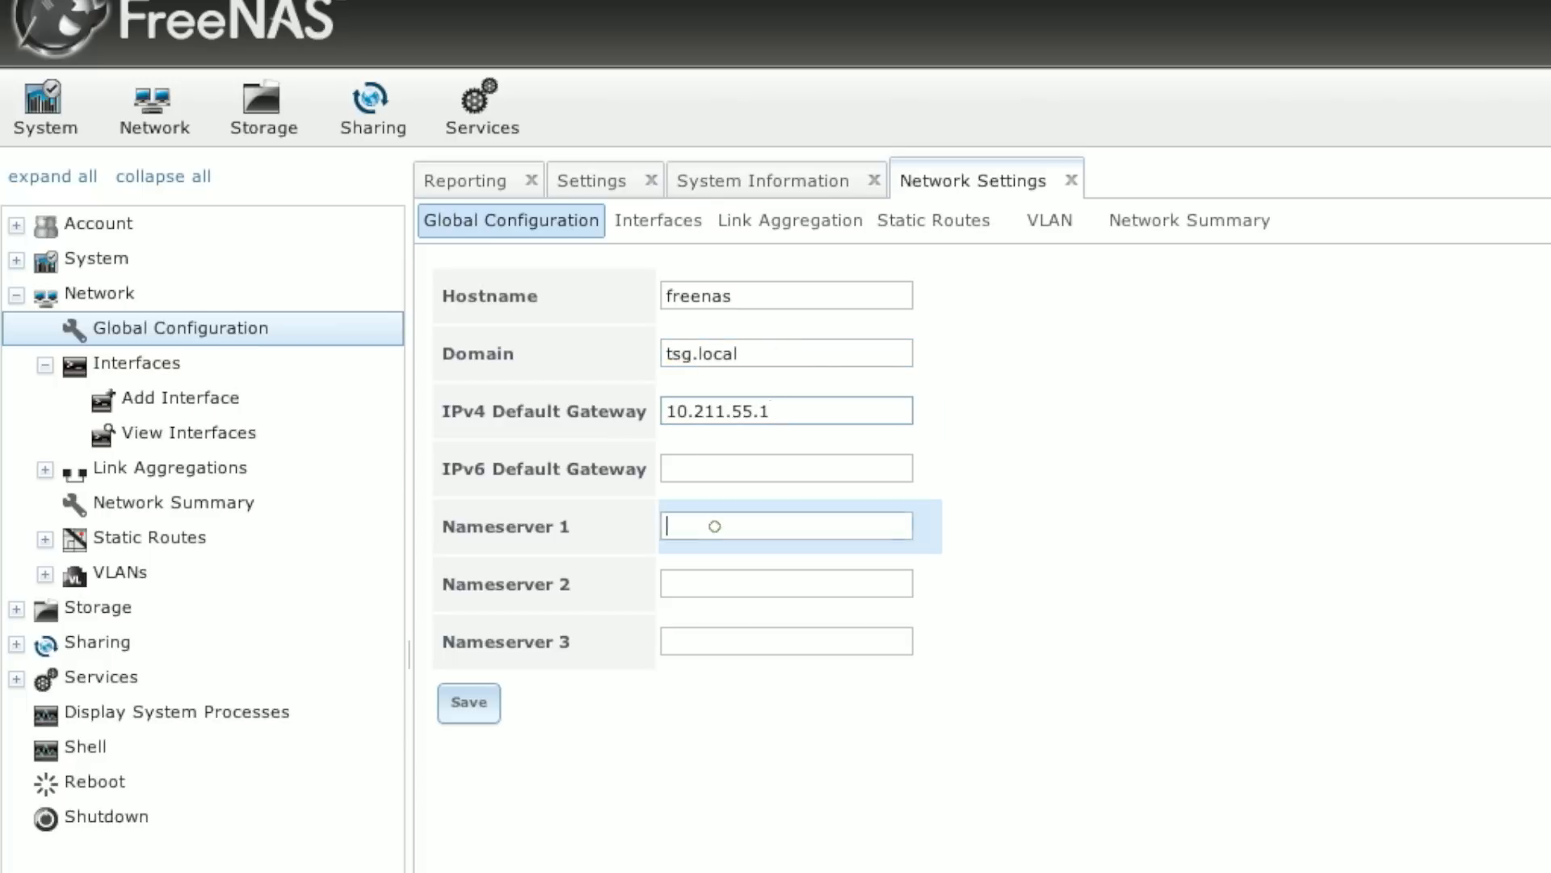
type("10")
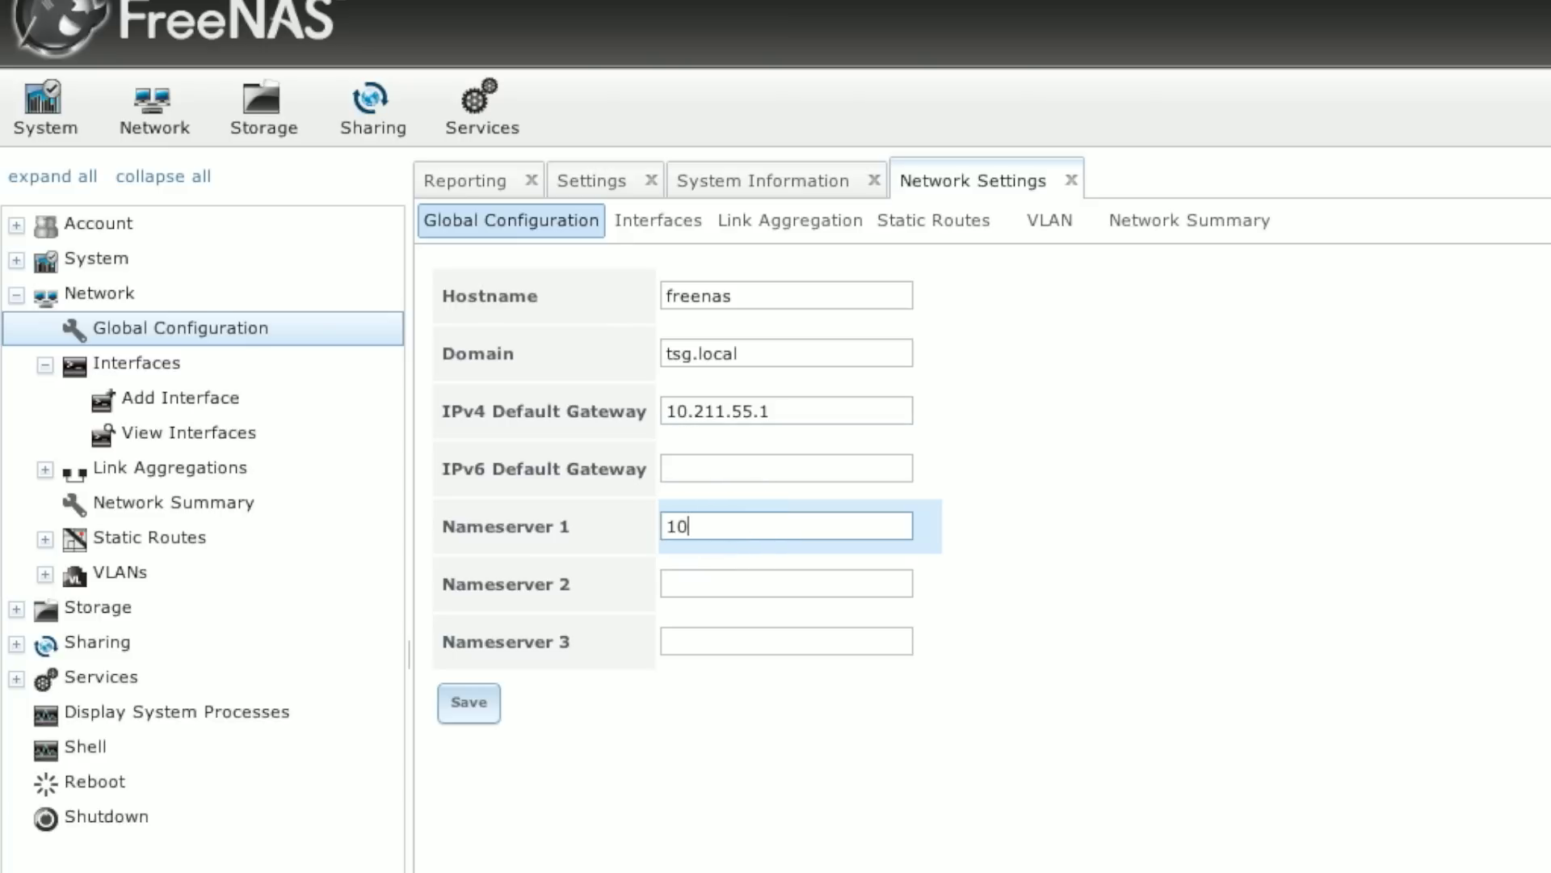
type(".211.55.1")
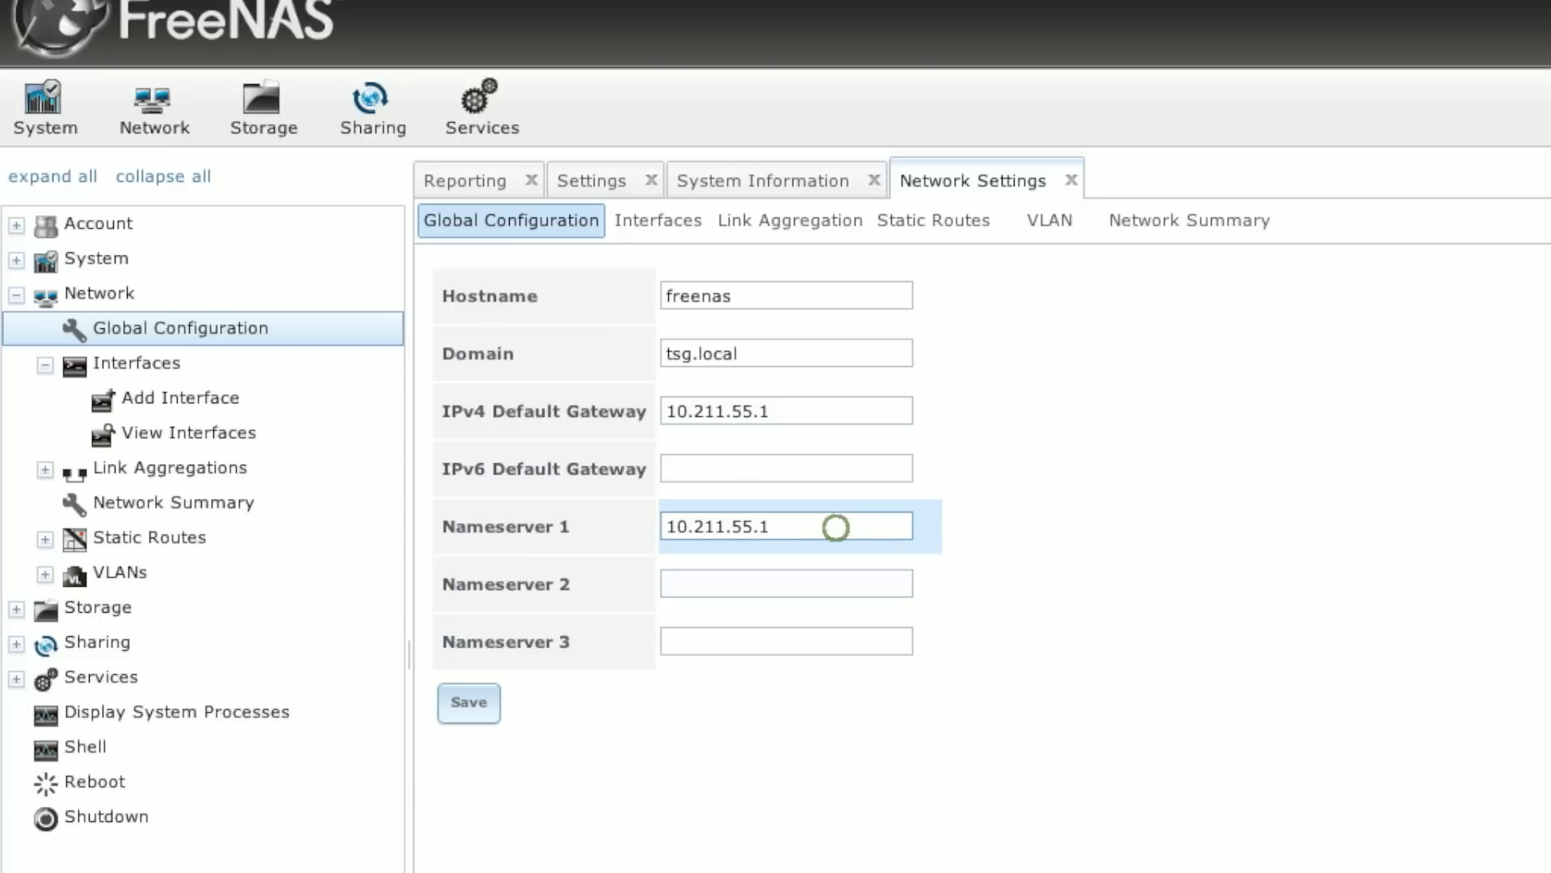
double_click(836, 526)
key("BackSpace")
type("8.")
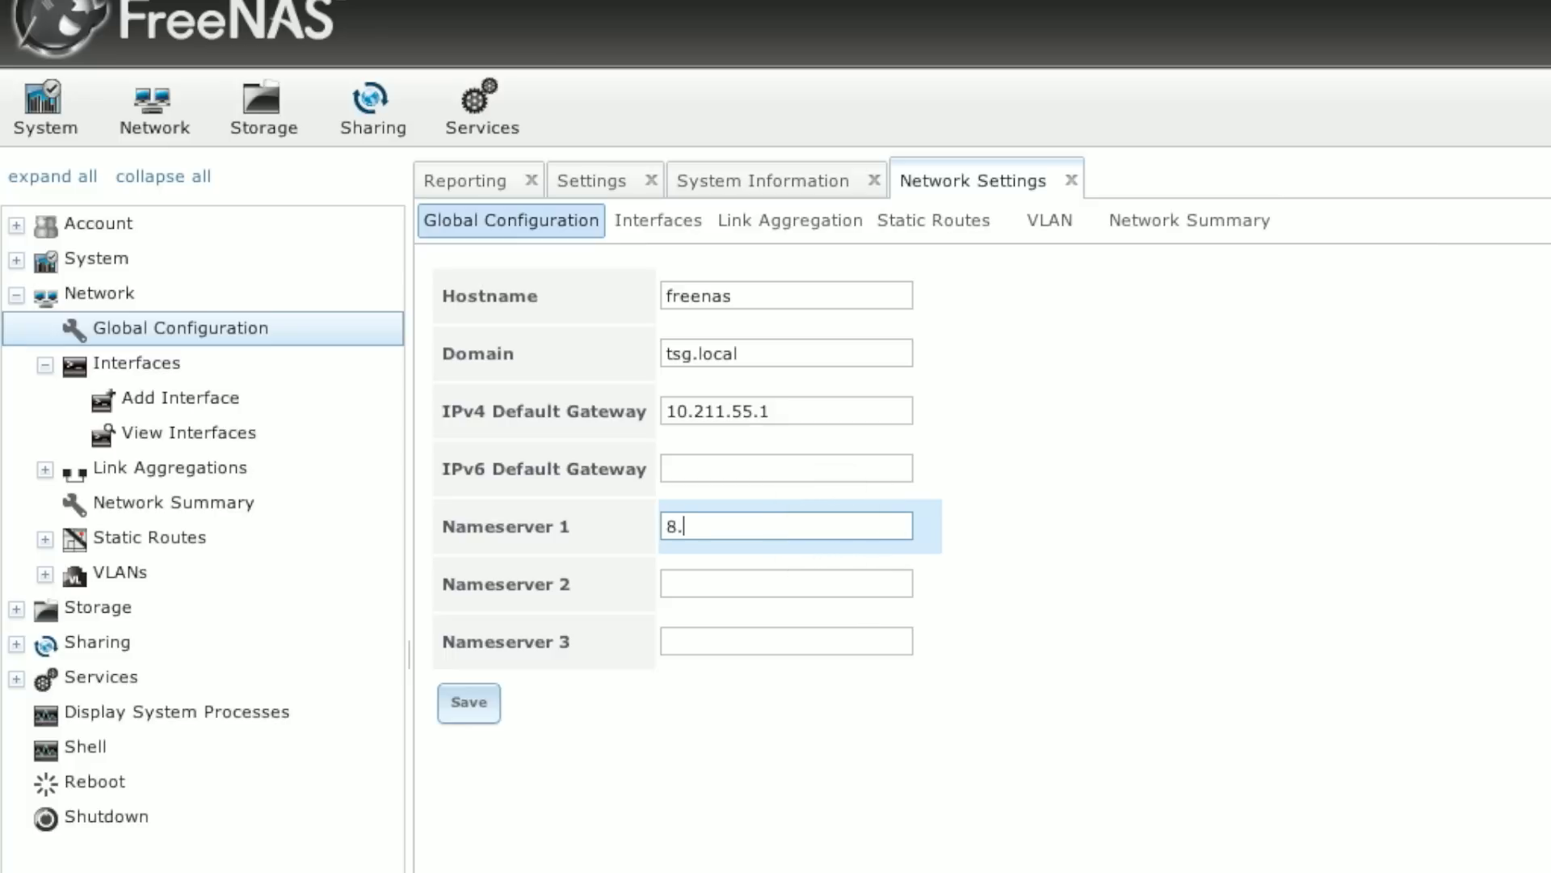
type("8.8.8.8")
key("BackSpace")
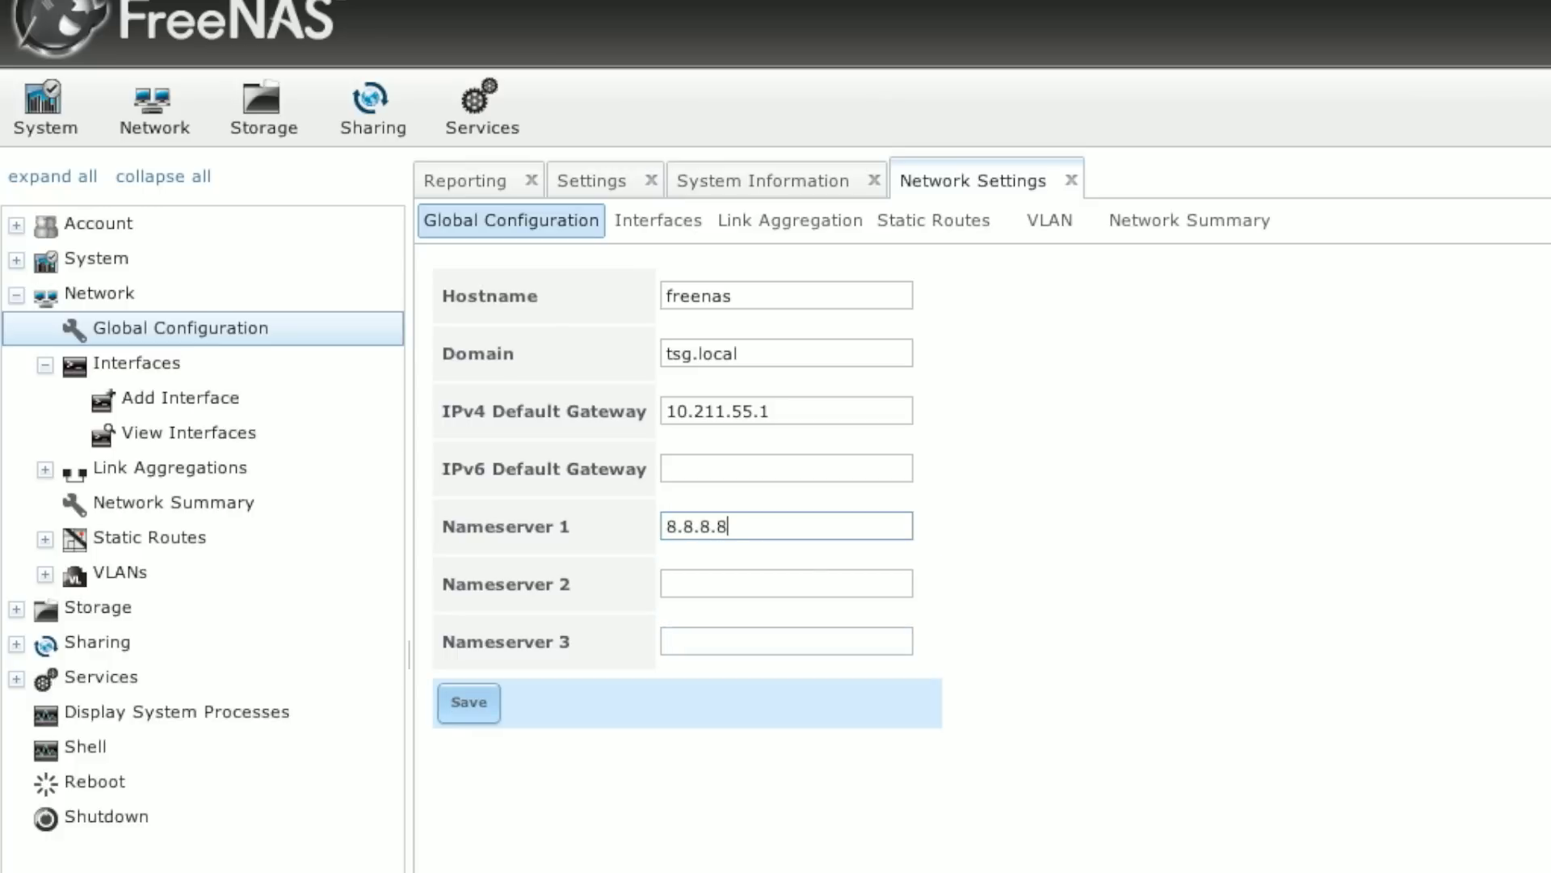
left_click(464, 702)
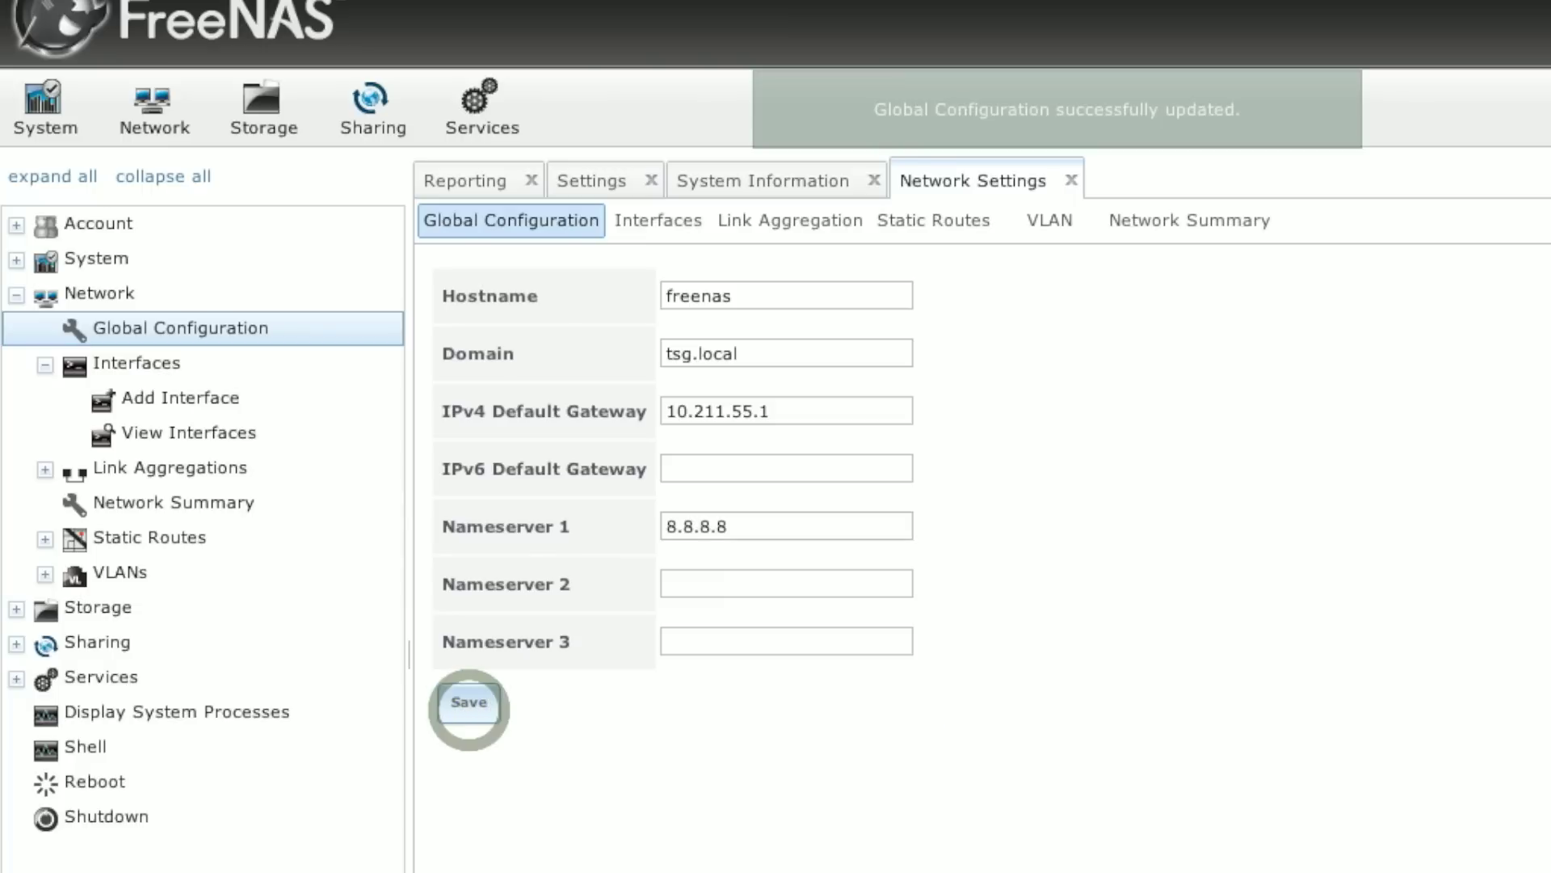
left_click(656, 219)
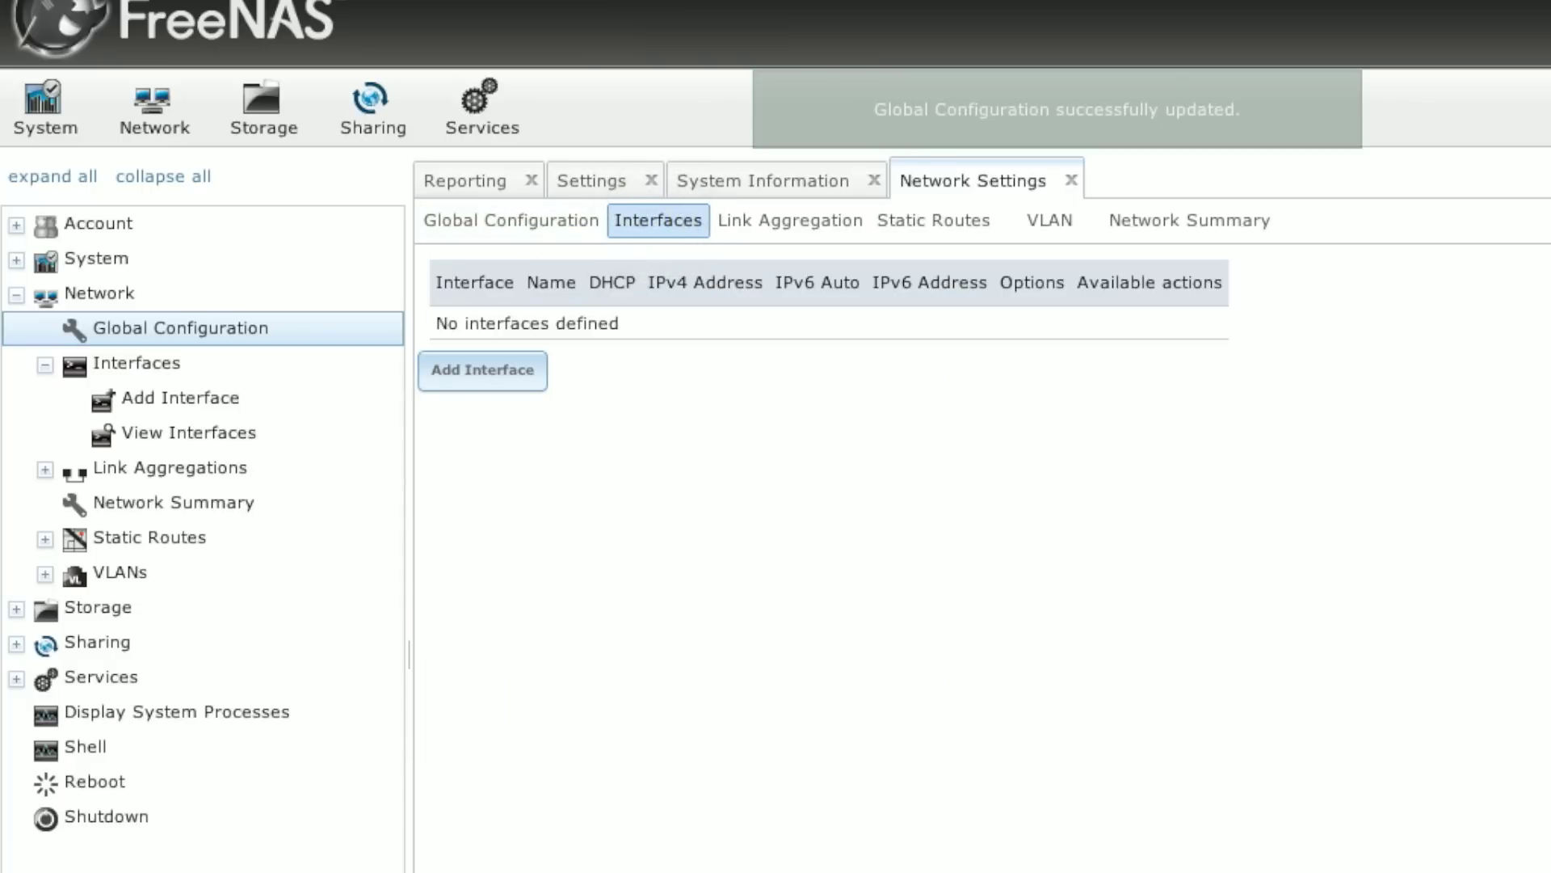
Step: Add a new interface on network card em0 named LAN
left_click(526, 377)
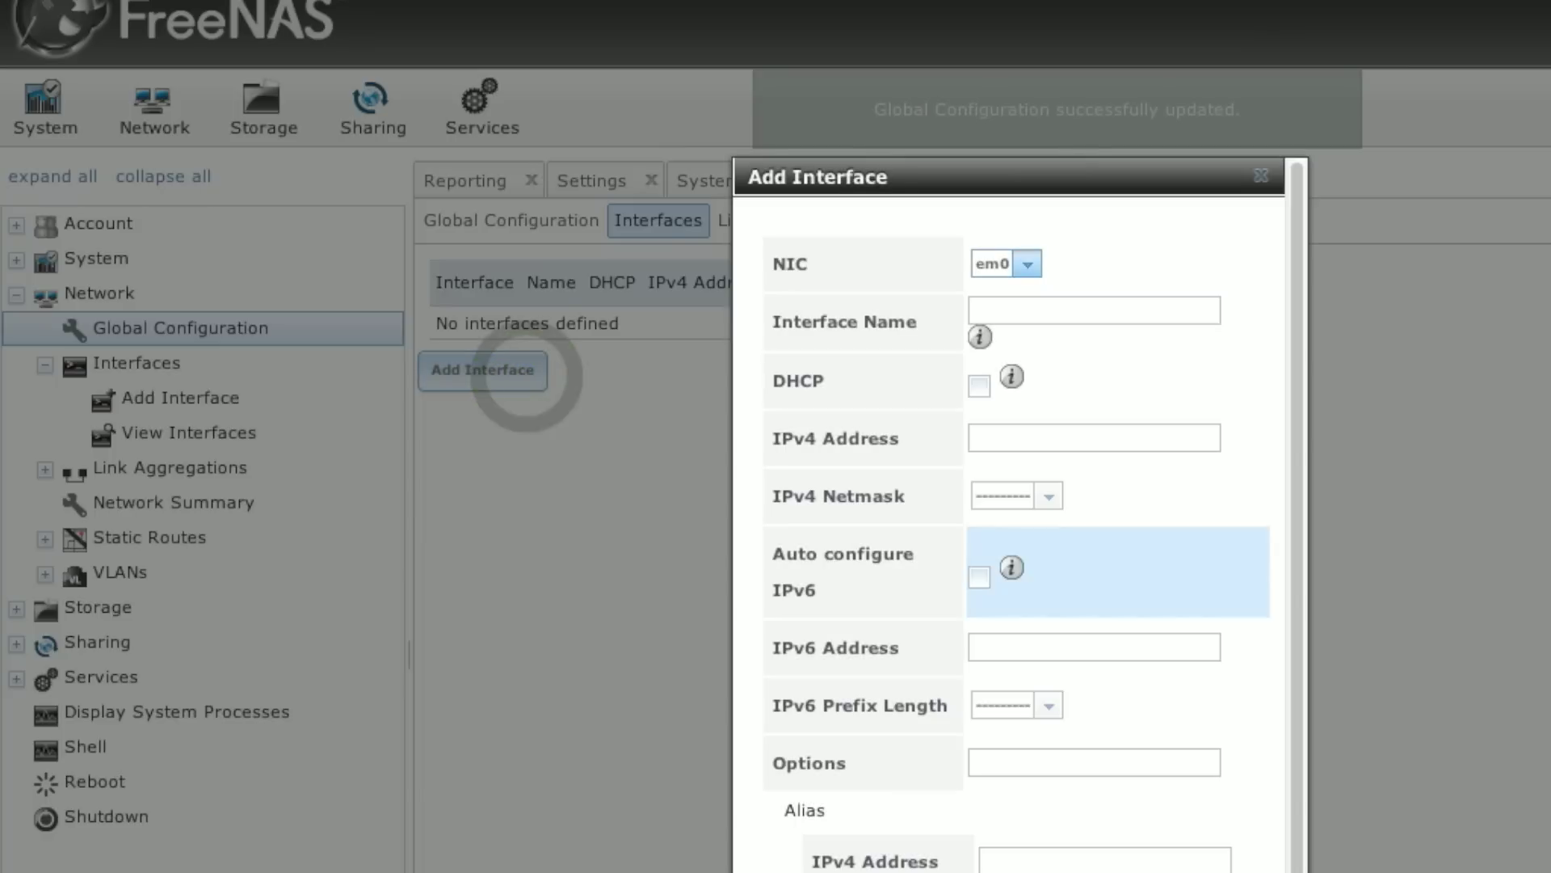
left_click(1027, 264)
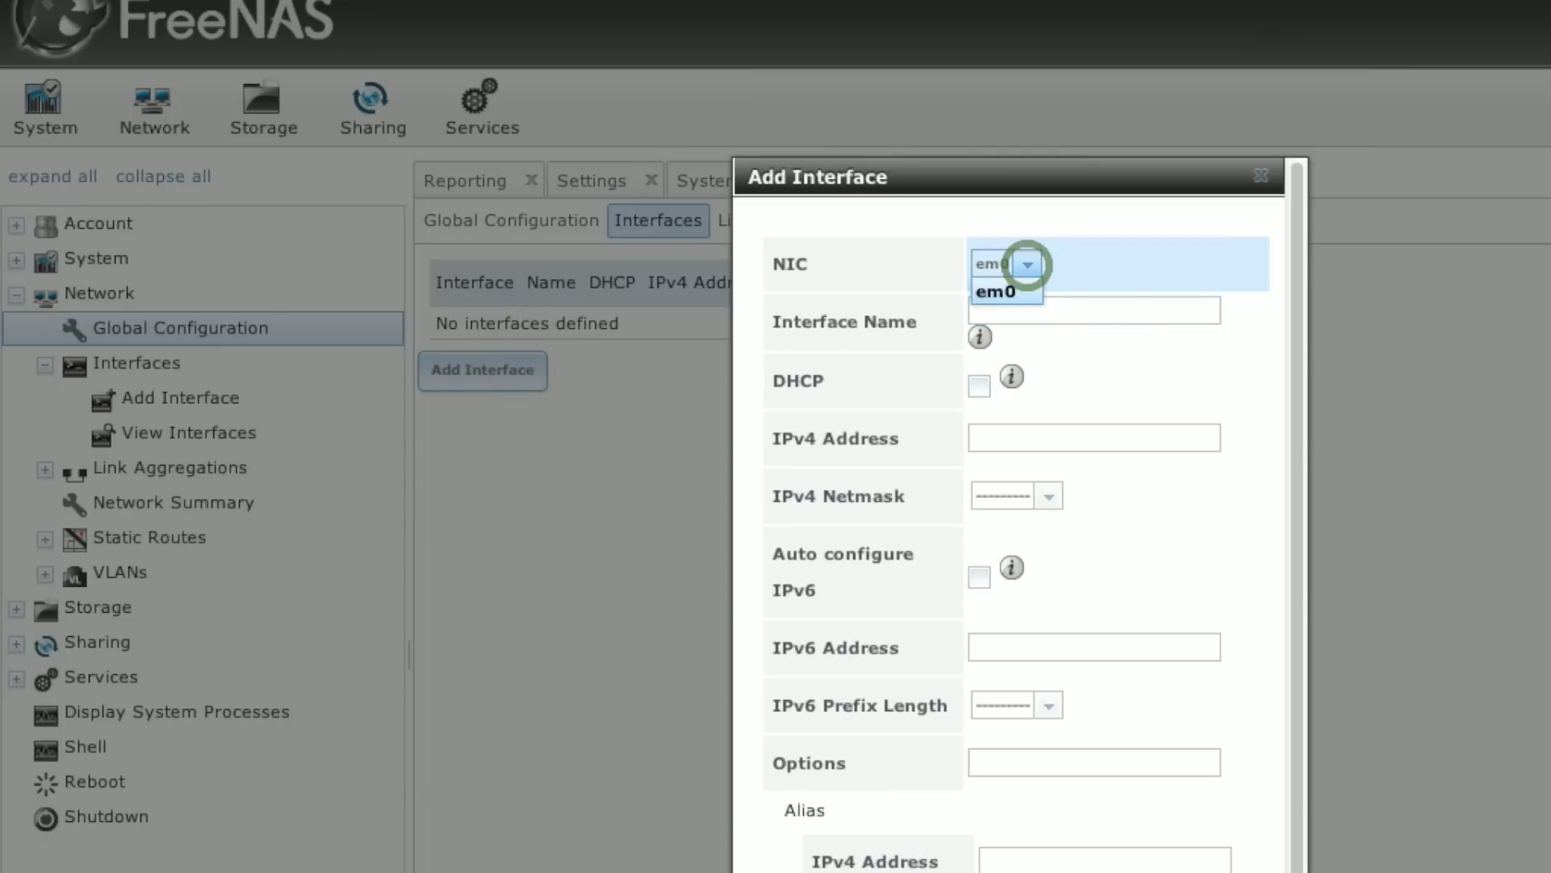
left_click(854, 301)
left_click(1134, 312)
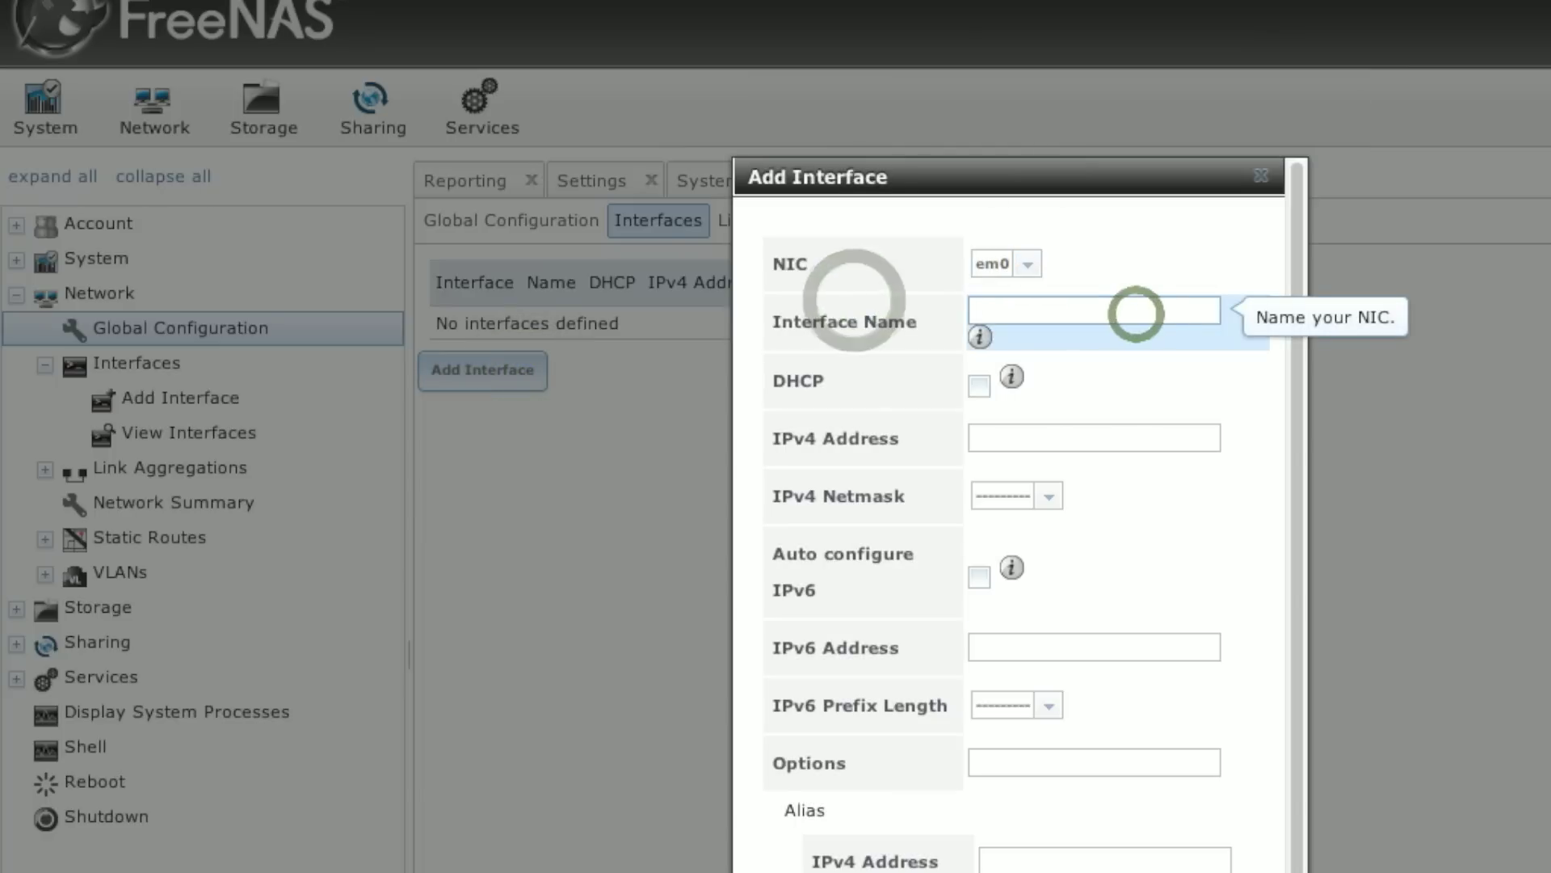
type("LAN")
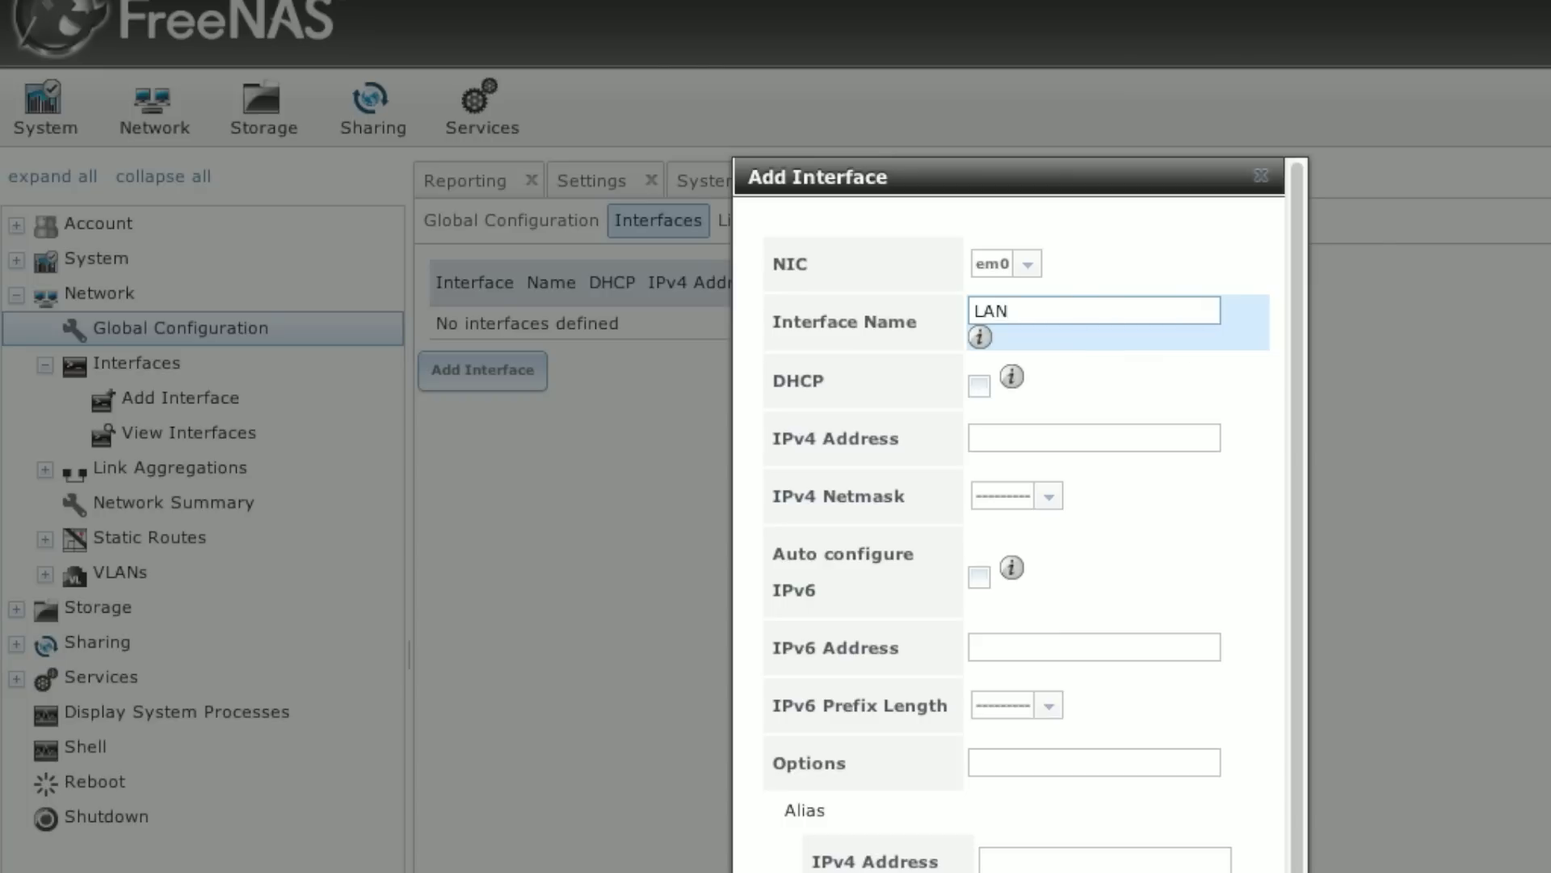
key("Tab")
Step: Give the LAN interface IPv4 address 10.211.55.200 with a /24 (255.255.255.0) netmask
left_click(1097, 440)
type("1")
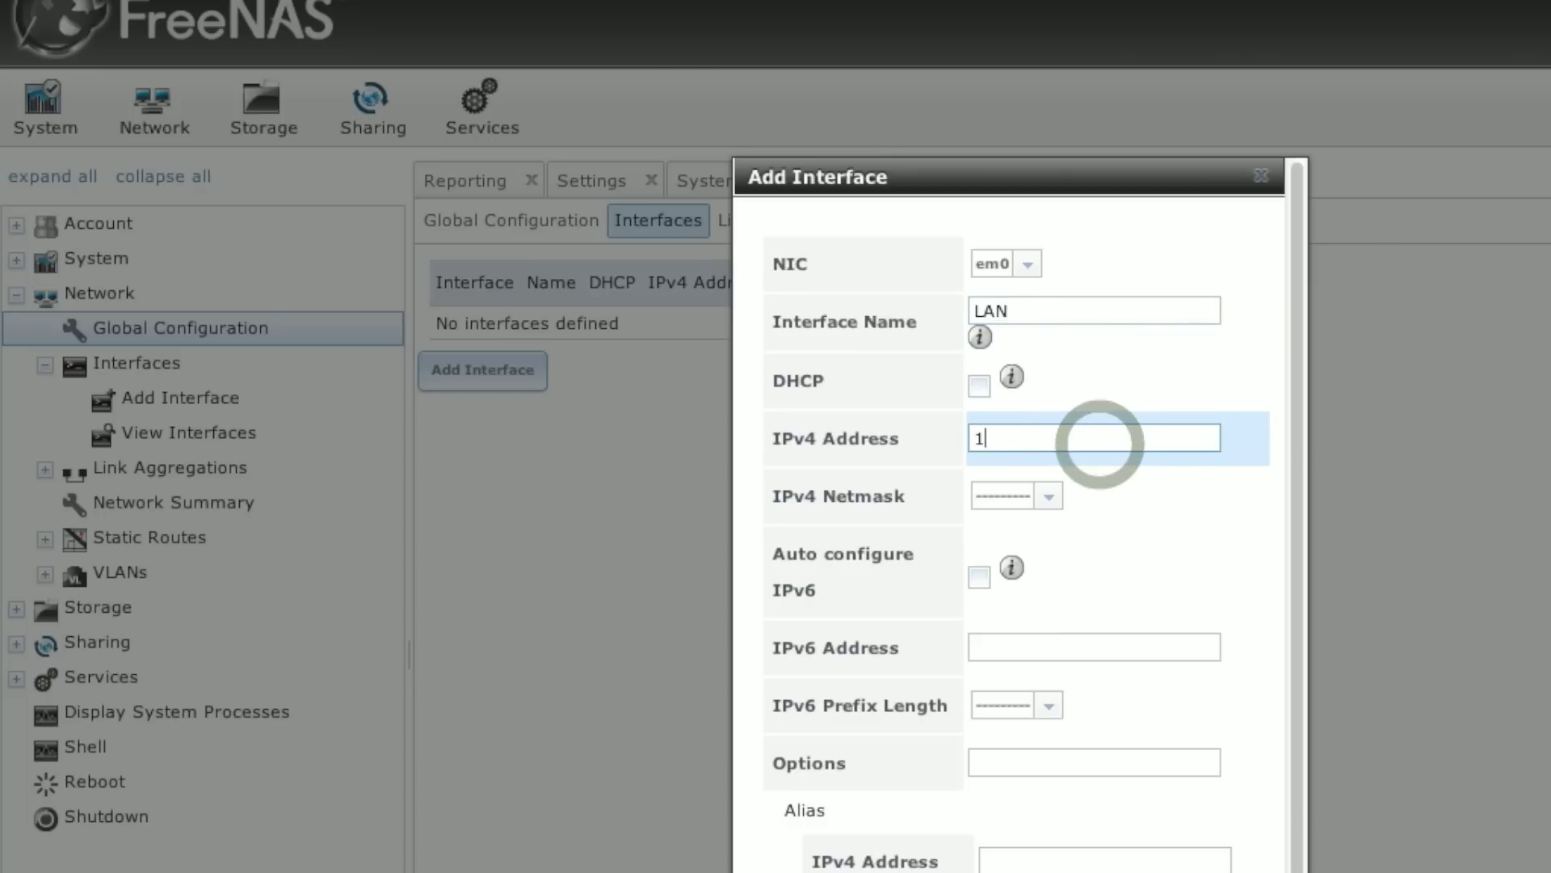
type("0.11.2")
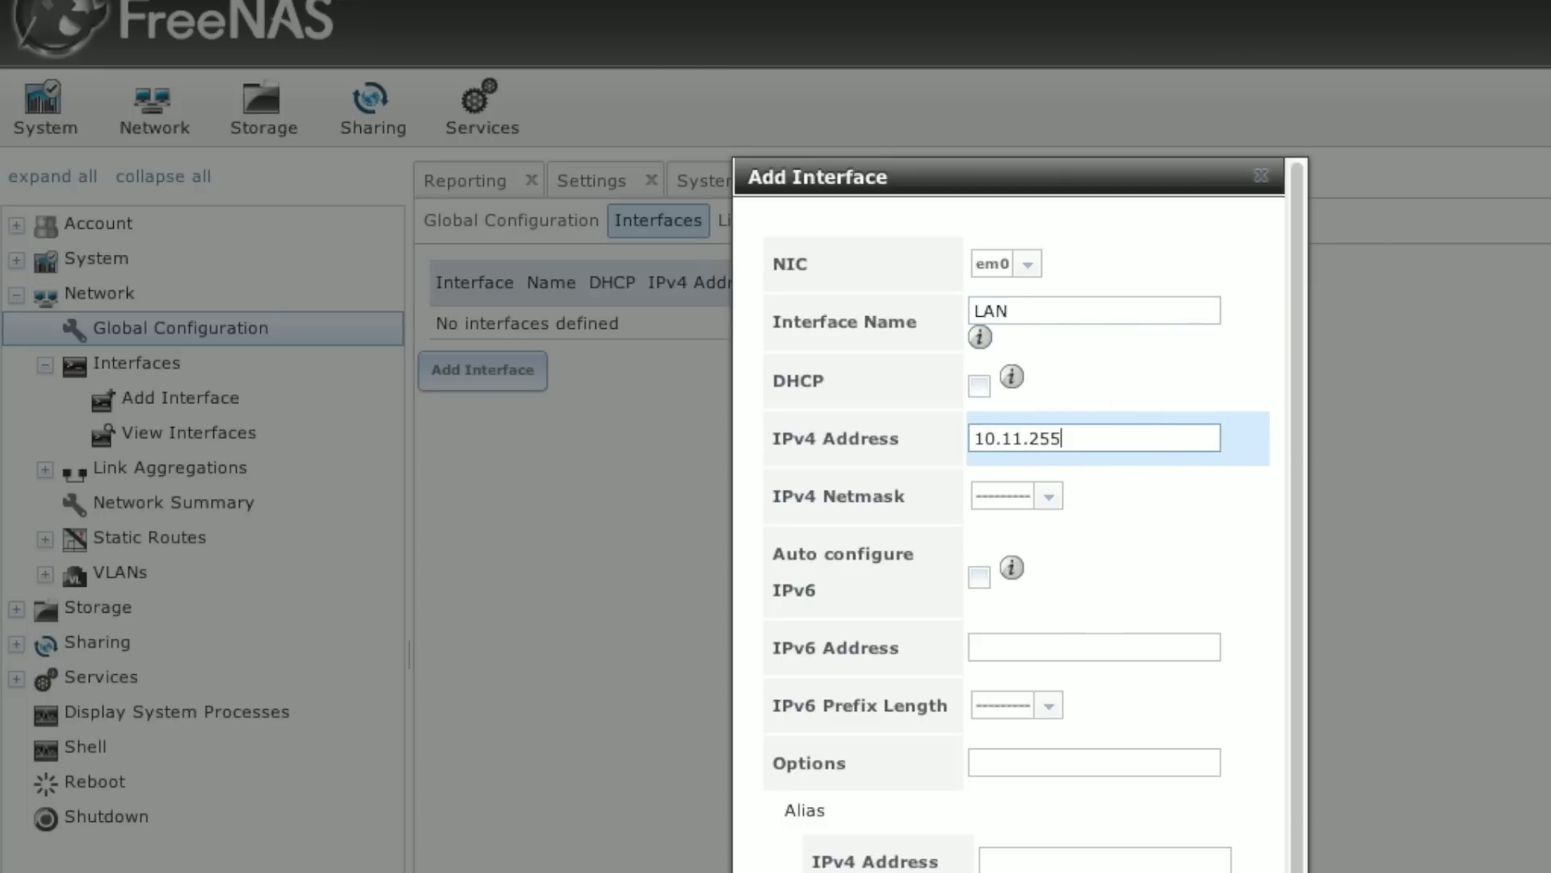
type("5")
key("BackSpace")
key("BackSpace")
key("BackSpace")
key("BackSpace")
type("211.55.200")
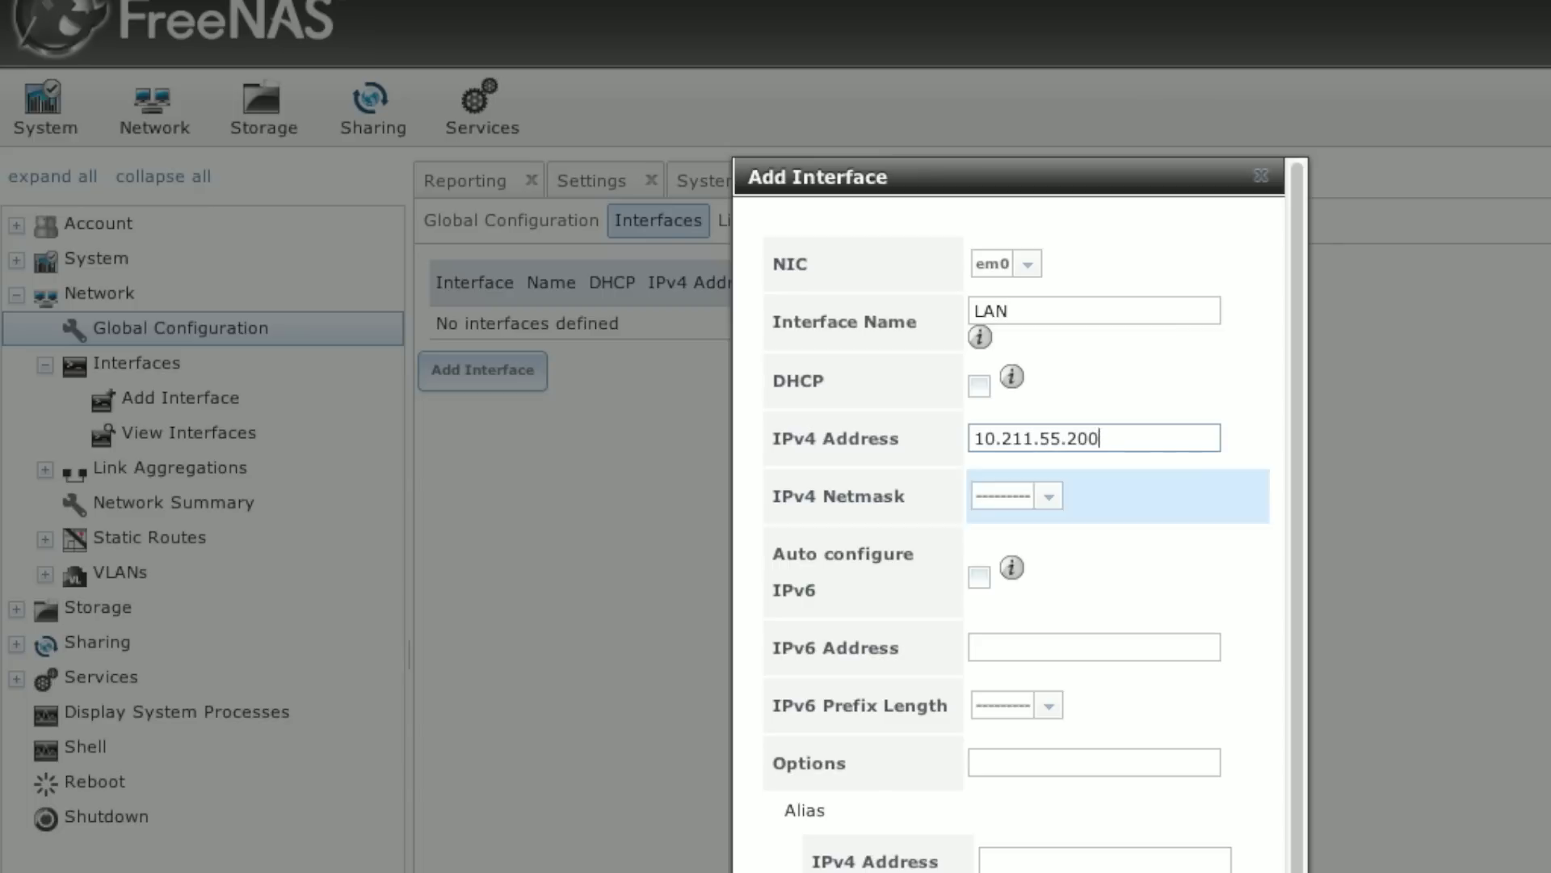
left_click(1049, 496)
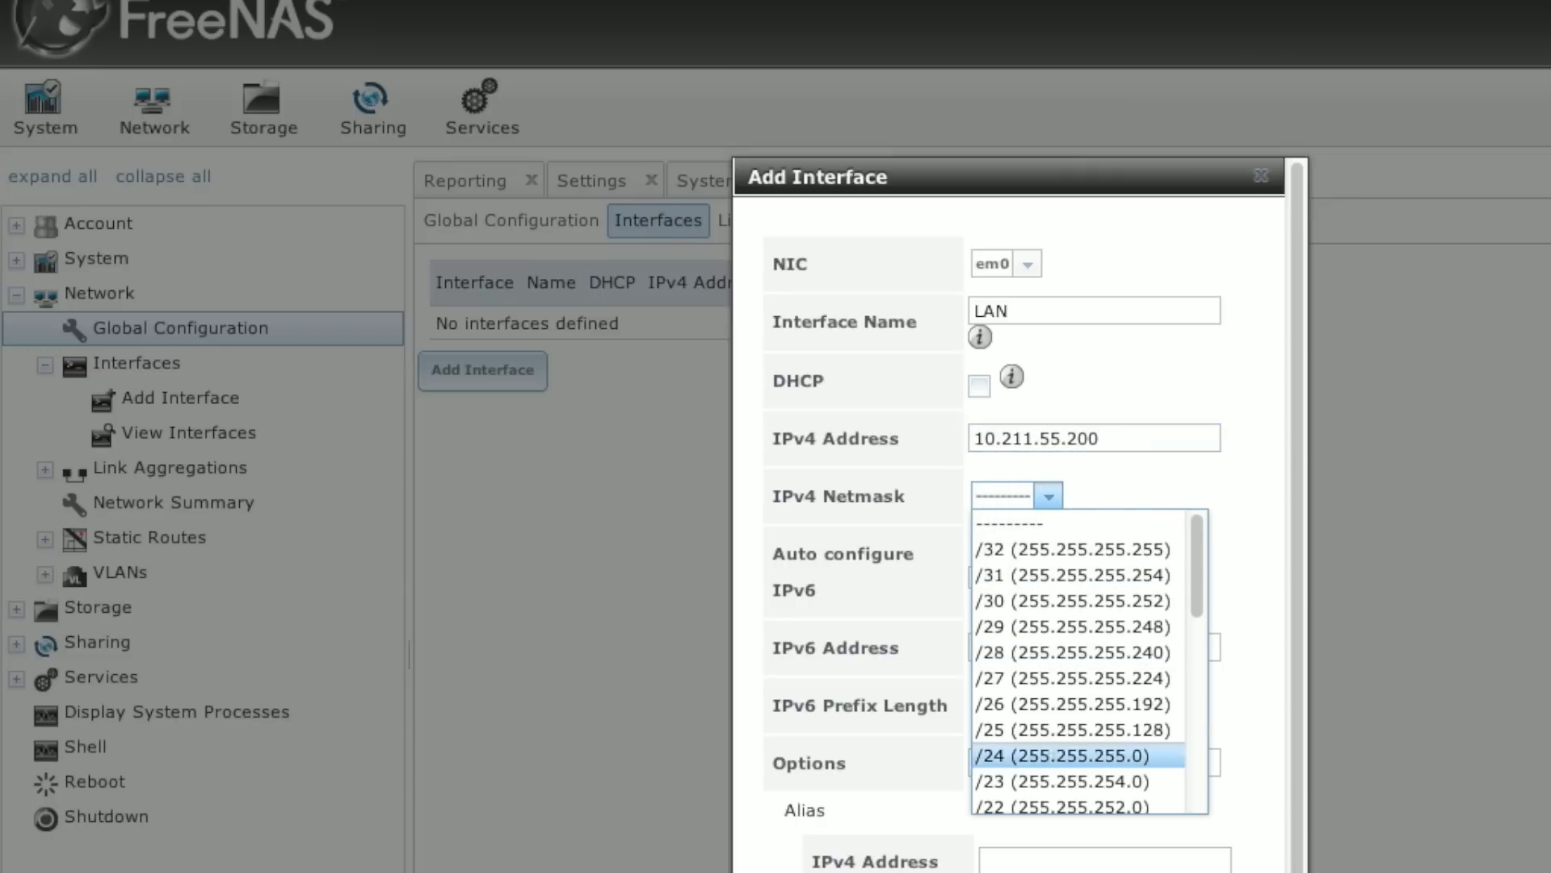
left_click(1050, 755)
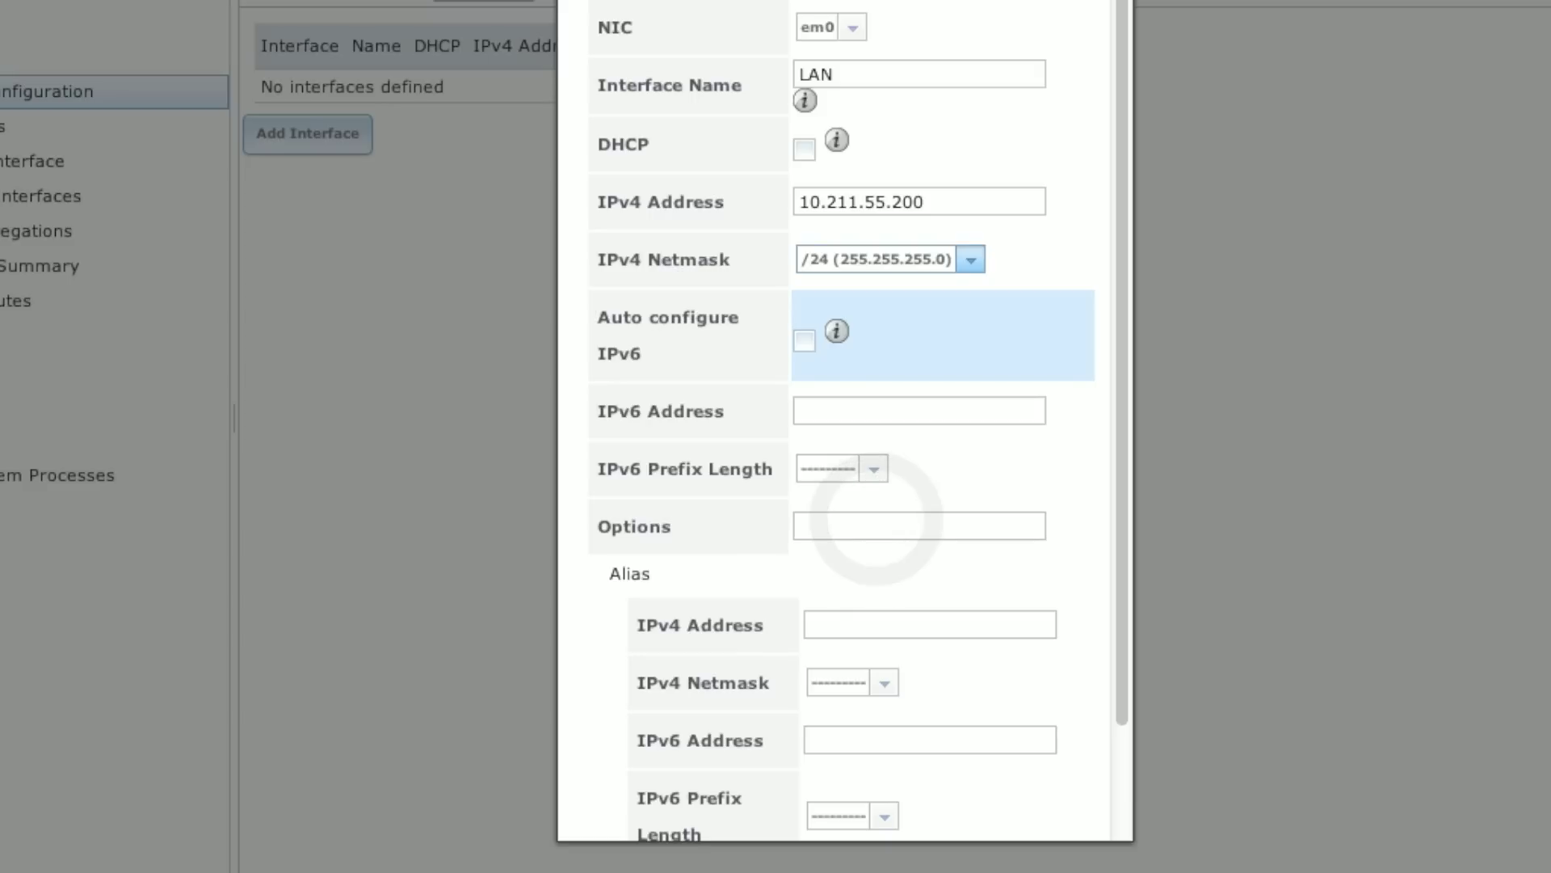
key("Tab")
key("Tab")
key("Tab")
key("Tab")
left_click(1129, 591)
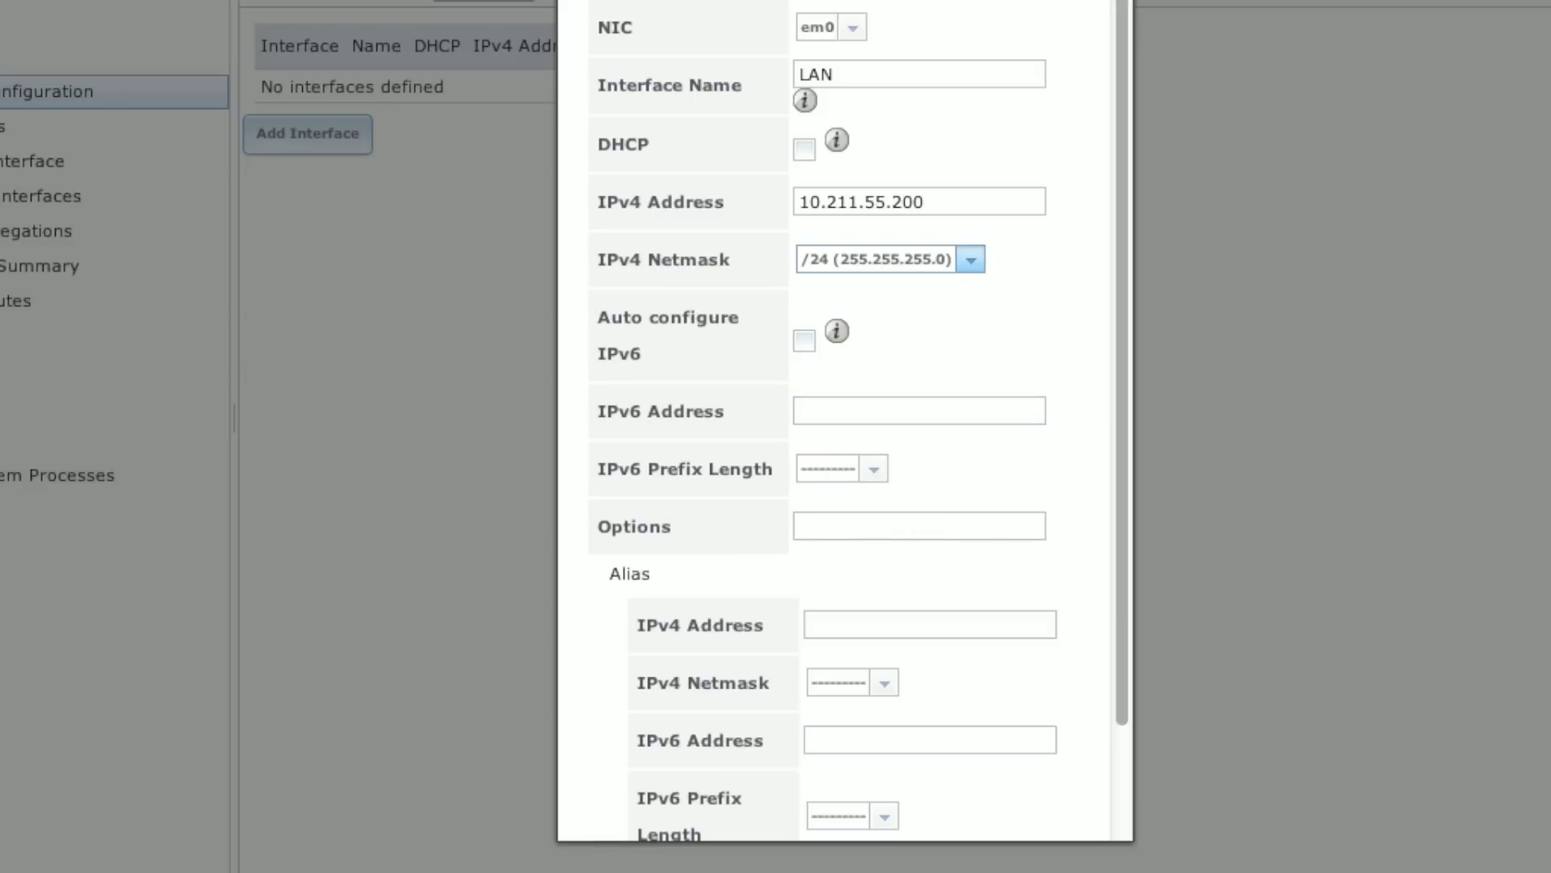
scroll(1125, 589, "down", 2)
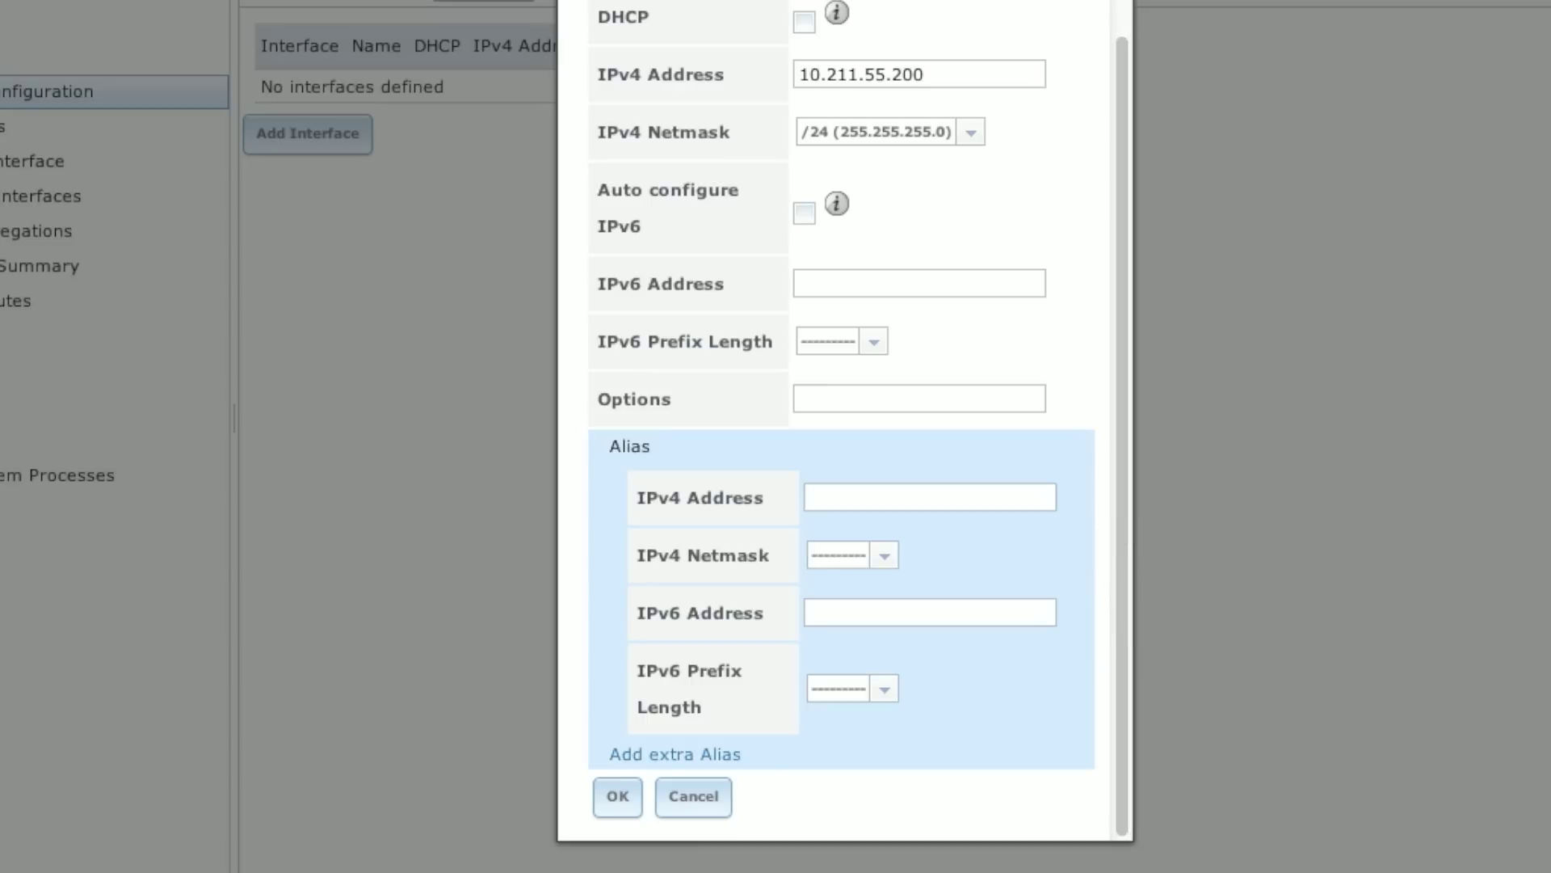
Step: Save the LAN interface and reload the FreeNAS web interface at 10.211.55.200
key("Return")
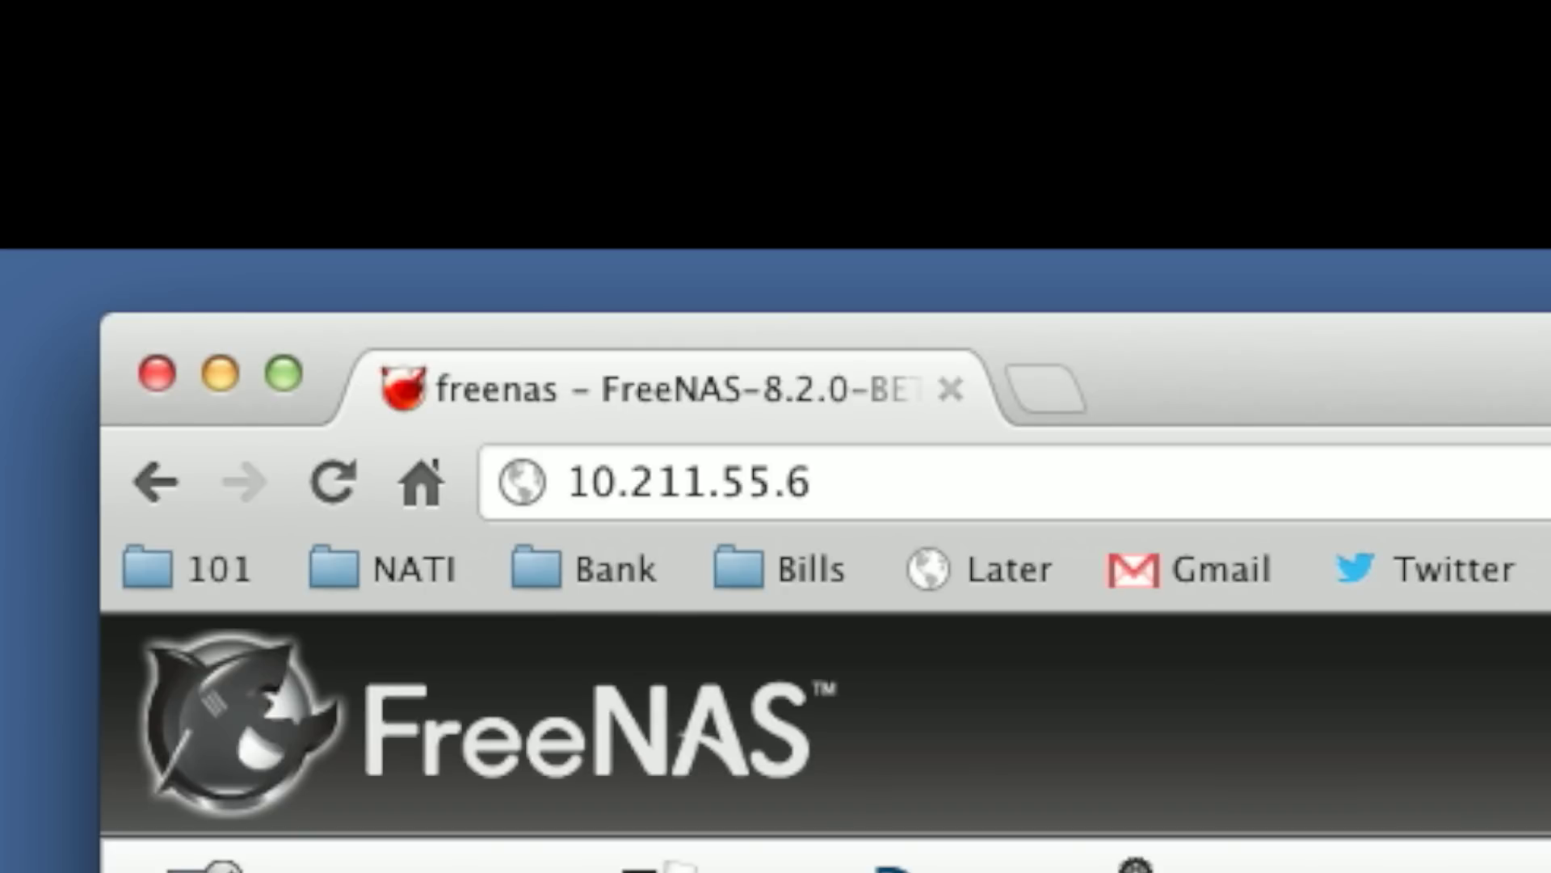
left_click(997, 509)
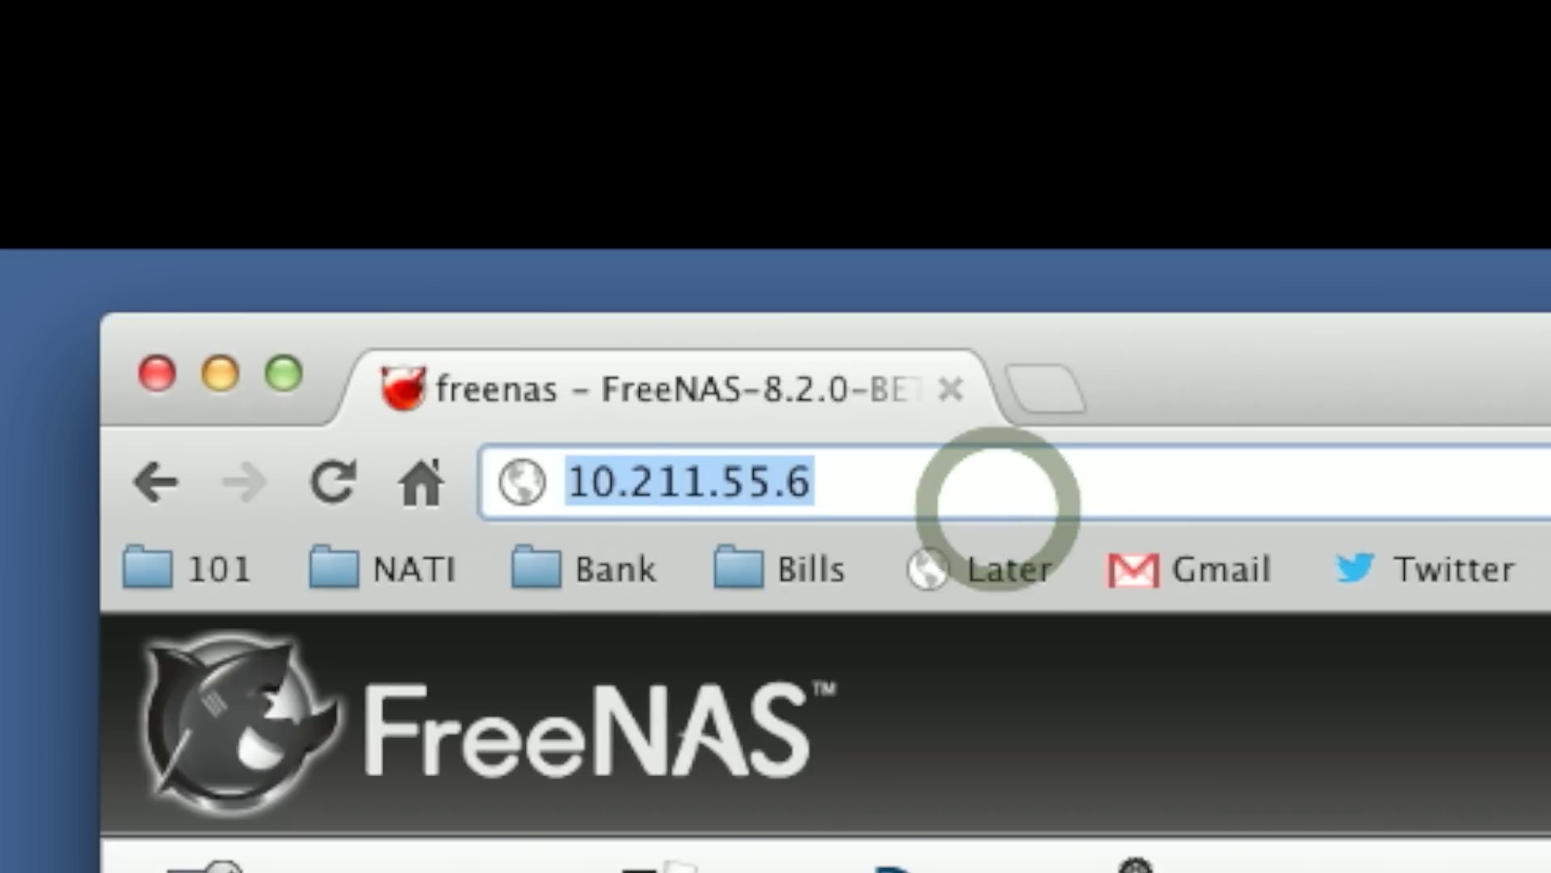
left_click(997, 509)
key("BackSpace")
type("200")
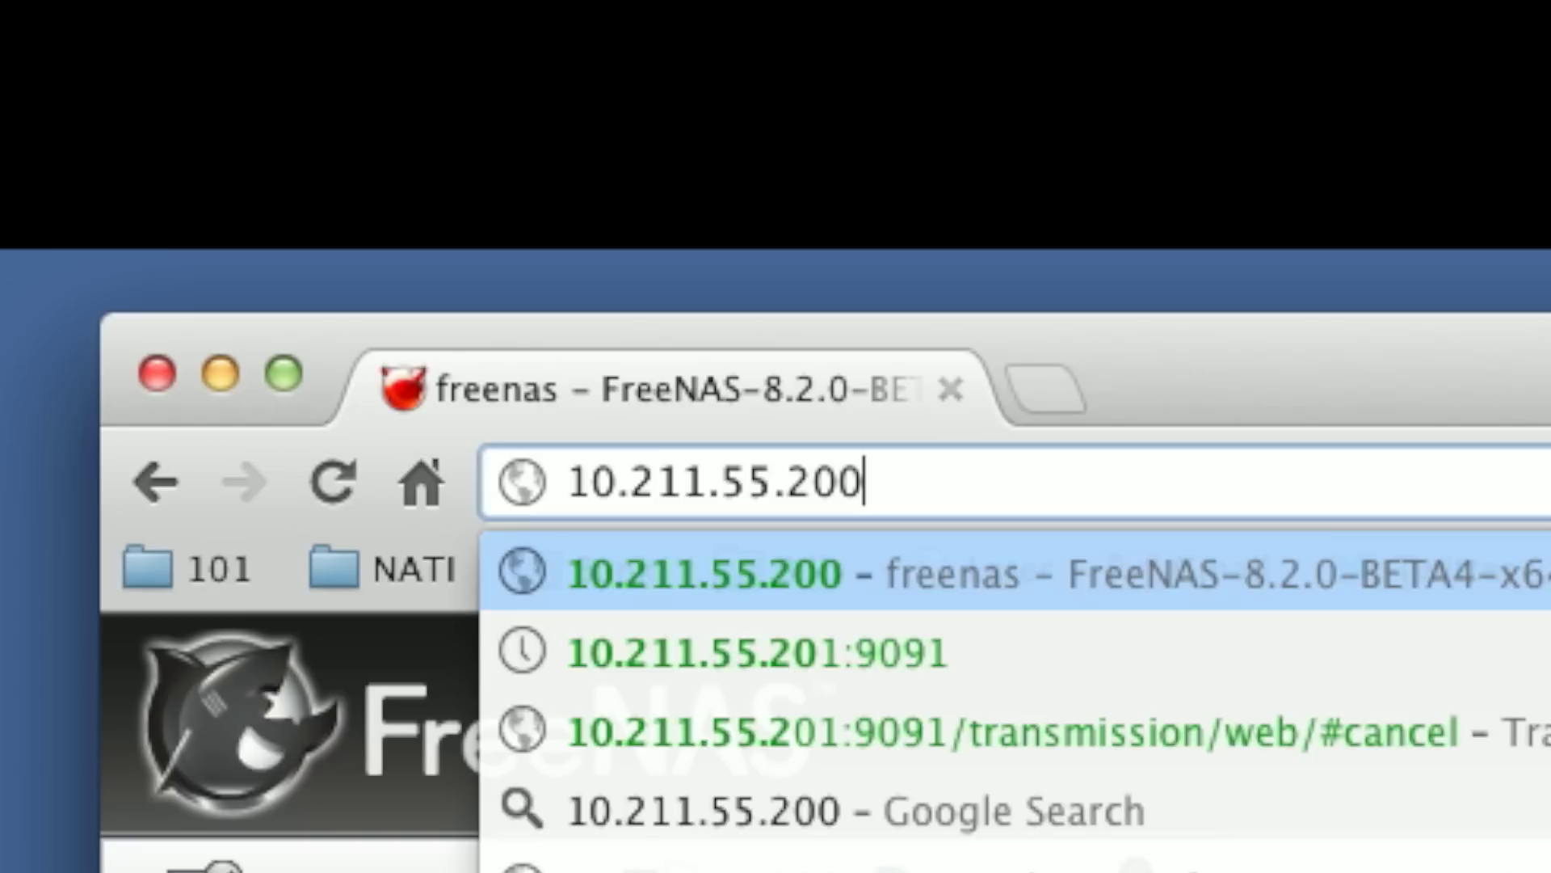
key("Return")
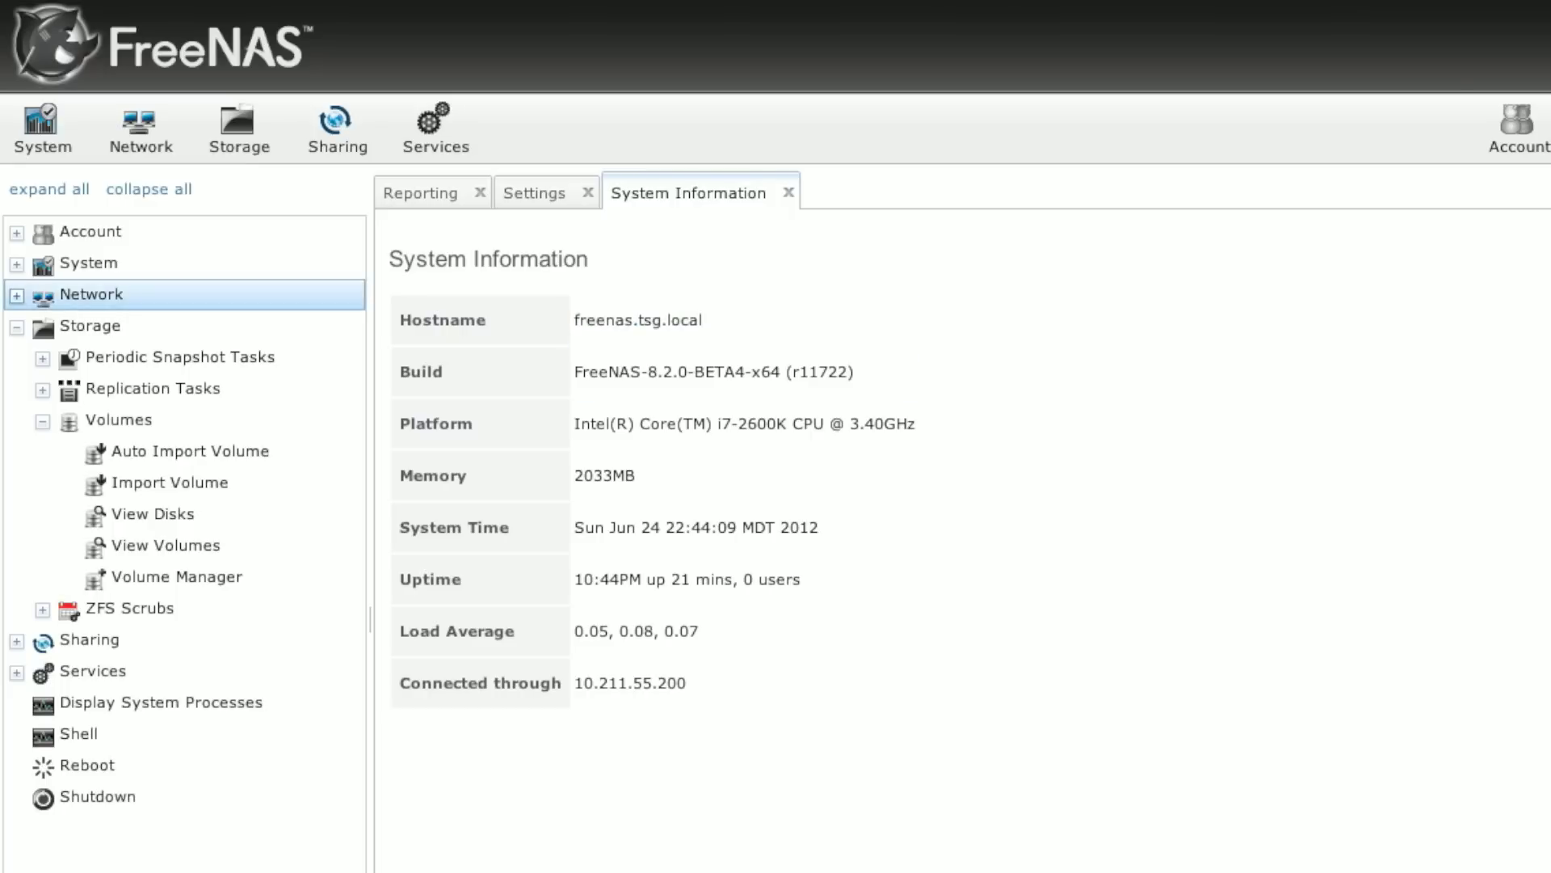
Step: Under Account > Admin Account, enter and confirm the new admin password, also changing root's
left_click(17, 232)
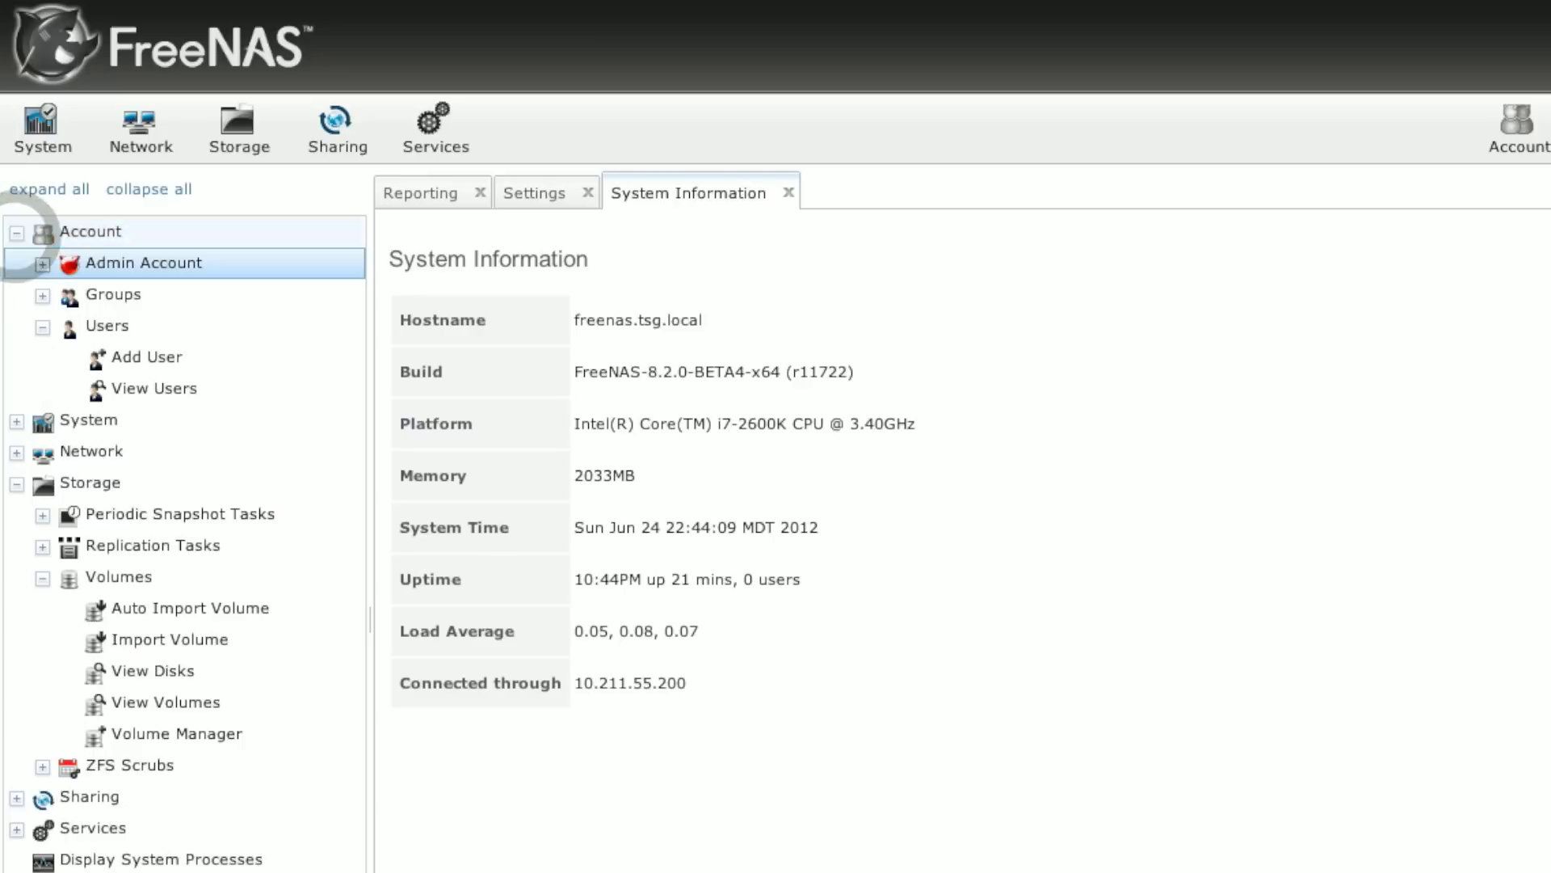
left_click(43, 265)
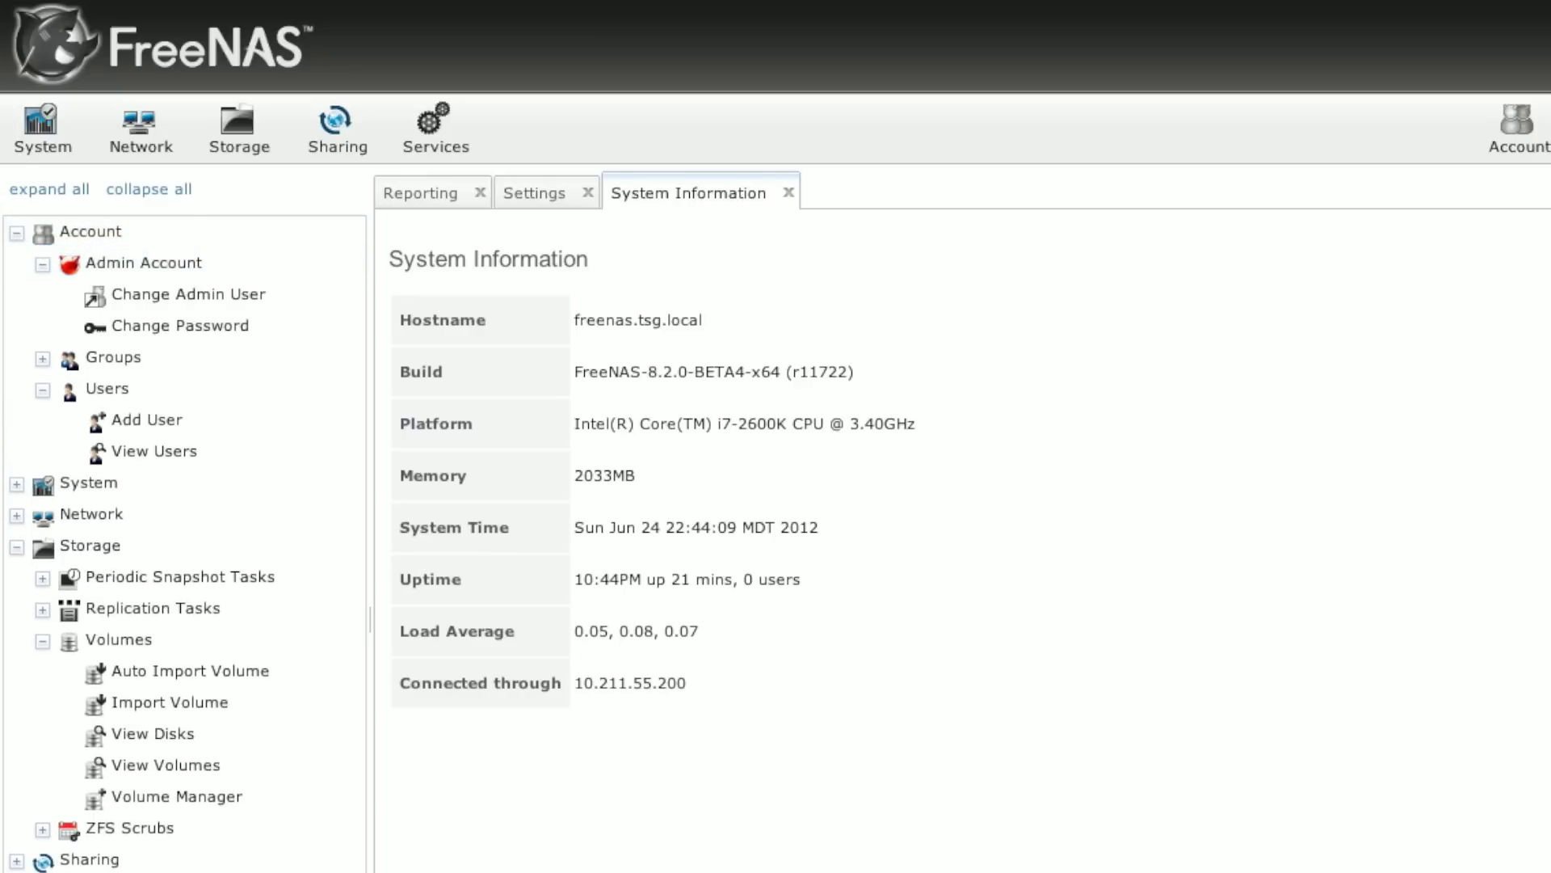
left_click(166, 329)
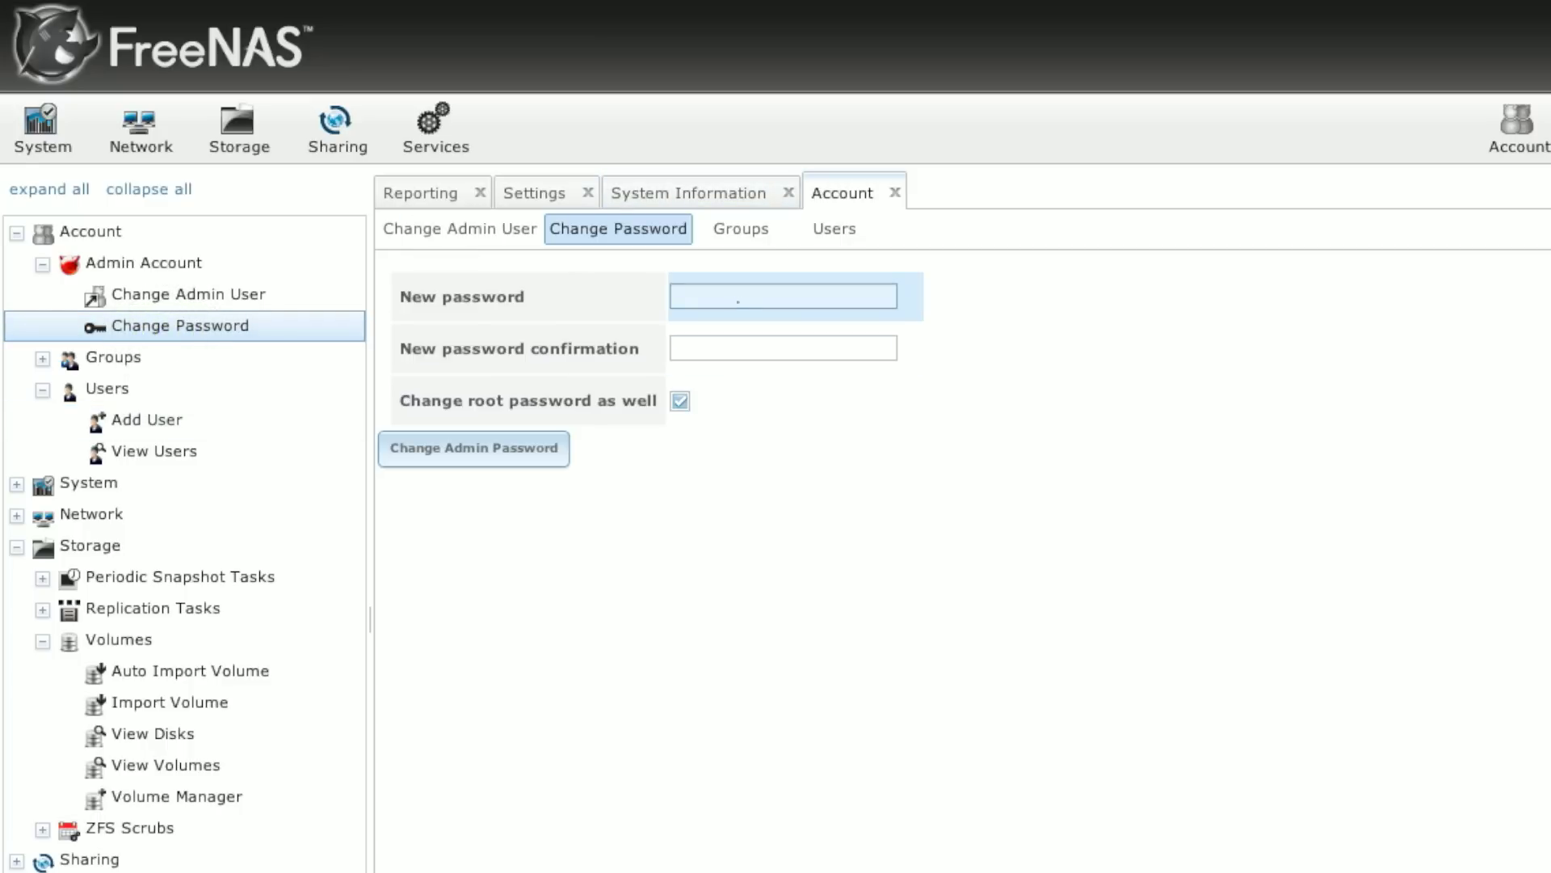
left_click(737, 302)
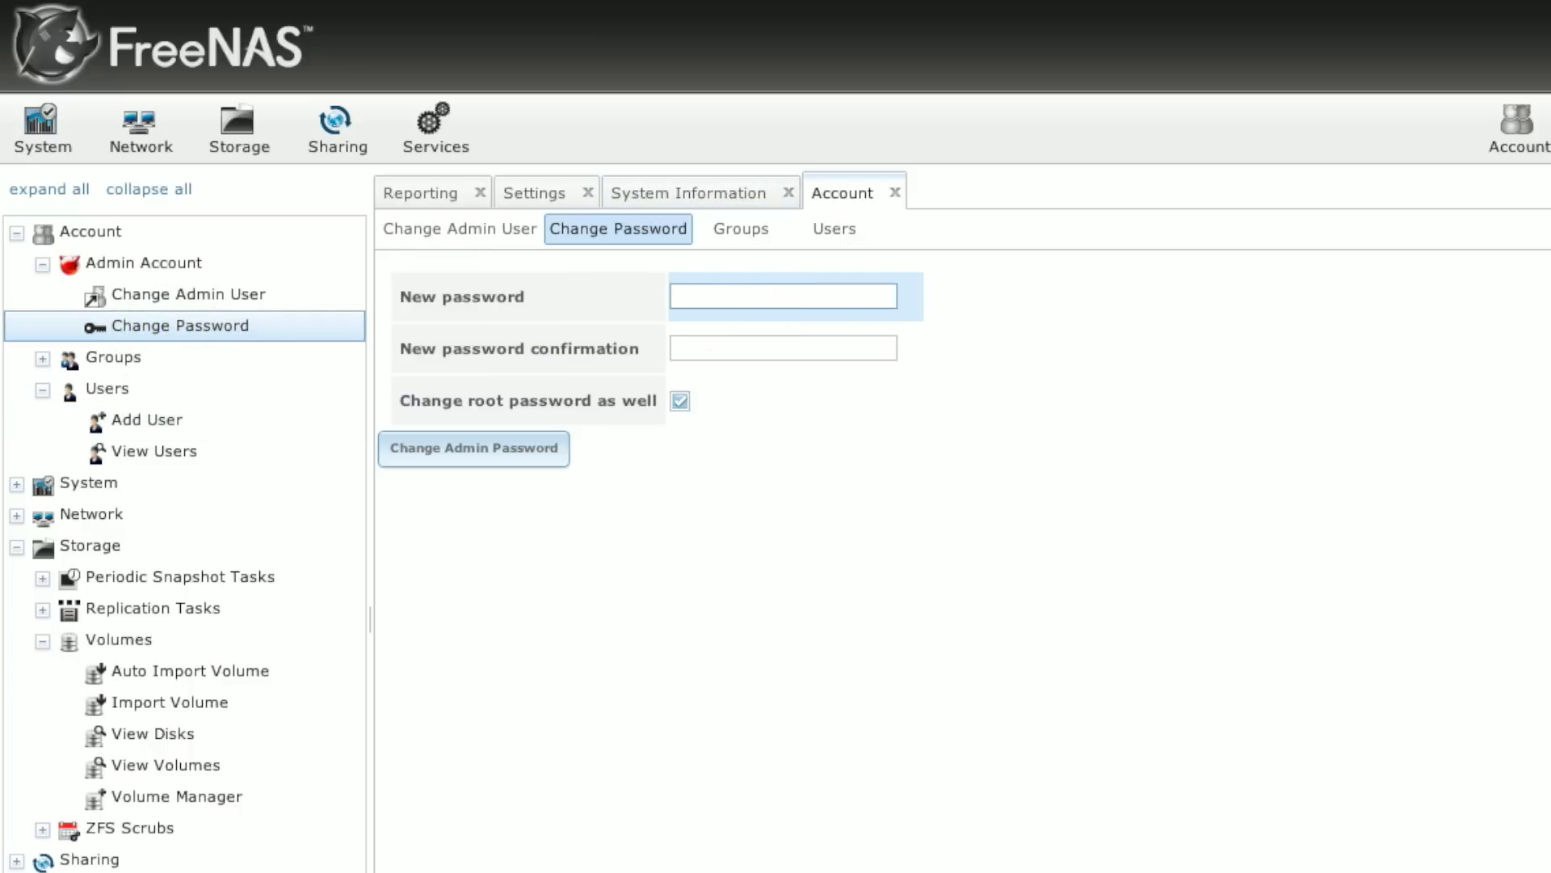
left_click(759, 348)
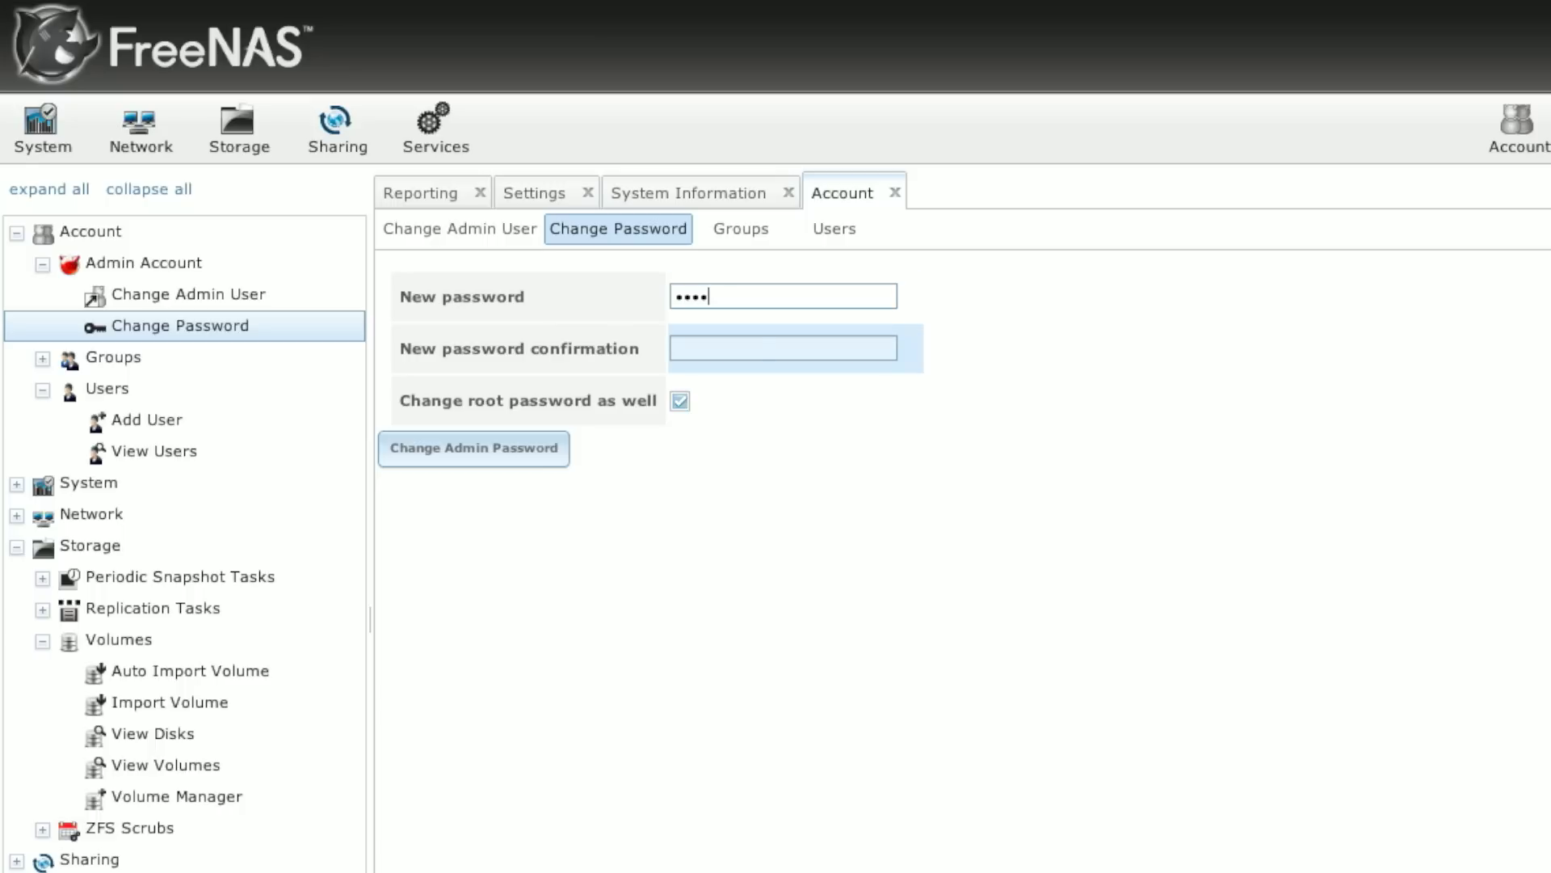
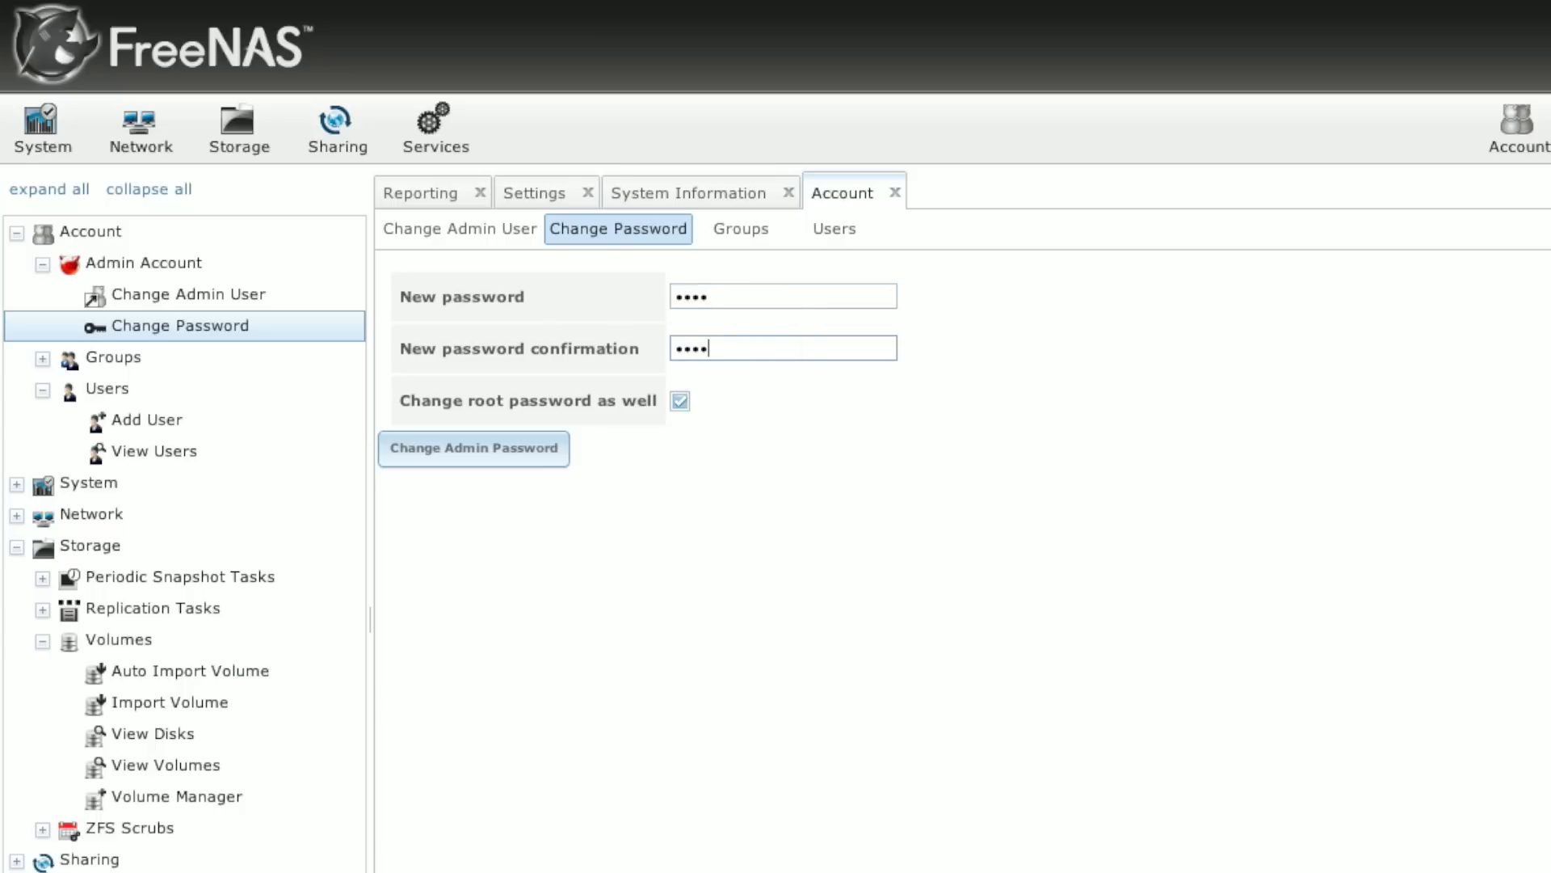
left_click(426, 459)
left_click(539, 449)
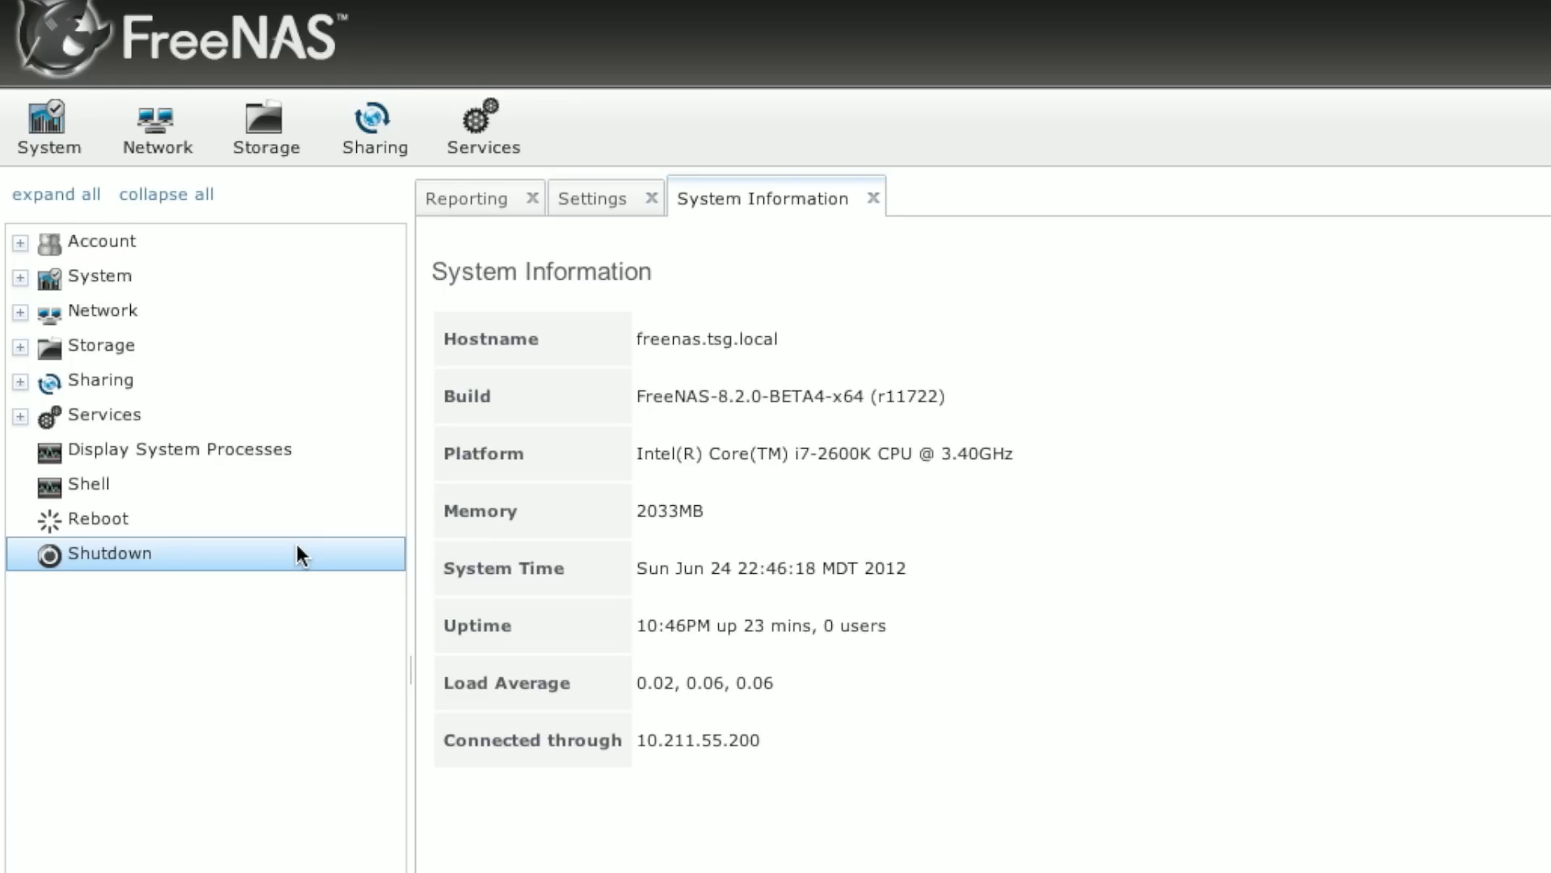
Step: Under Storage > Volumes, inspect the five attached disks, then bring up Volume Manager
left_click(81, 346)
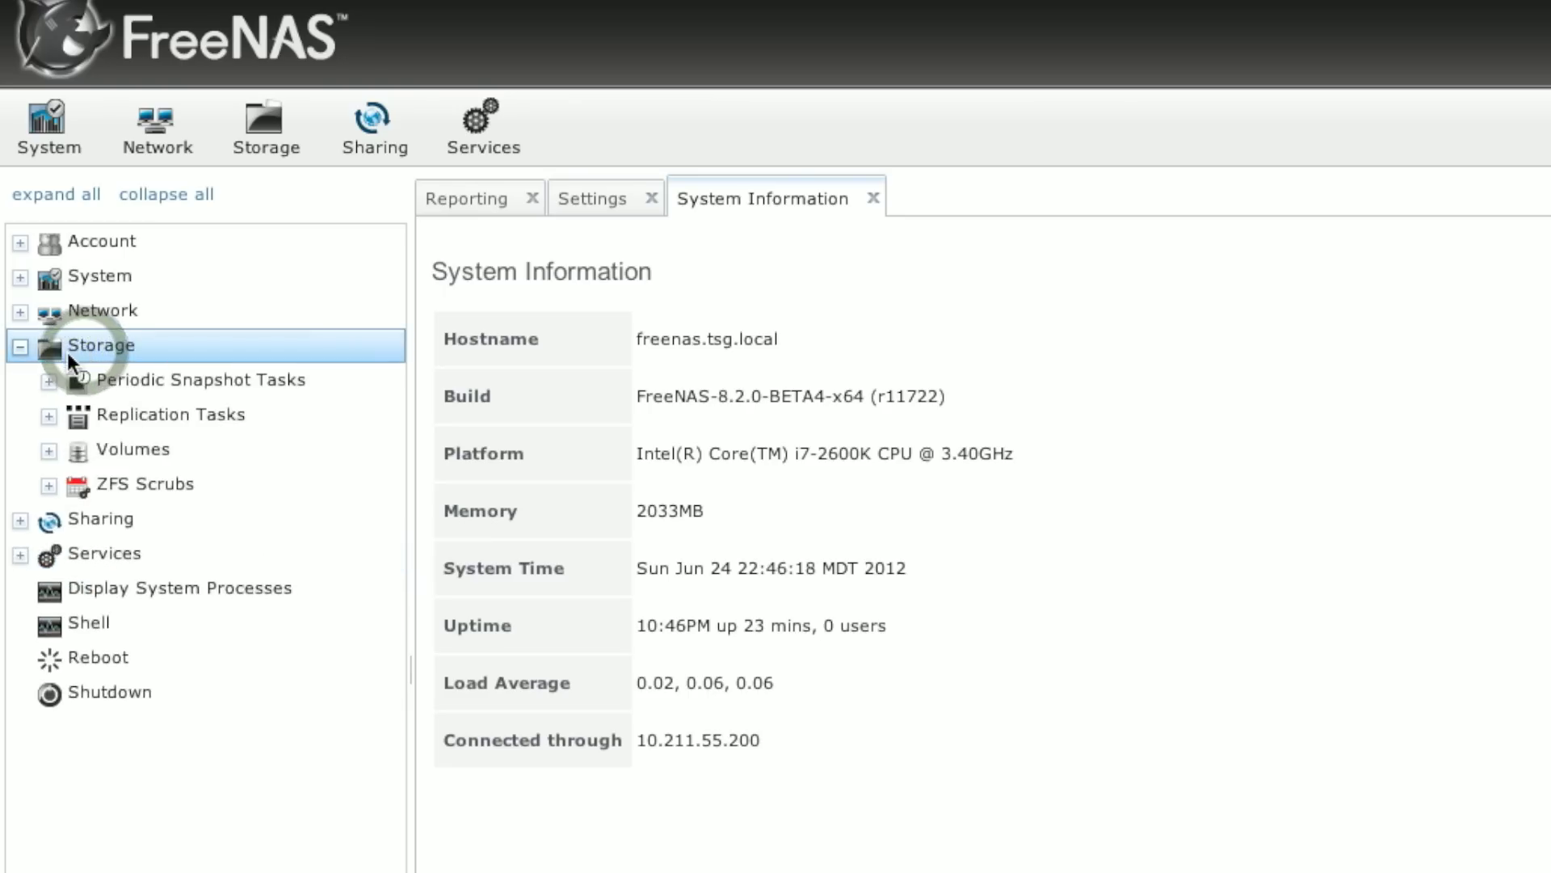
left_click(103, 451)
left_click(103, 454)
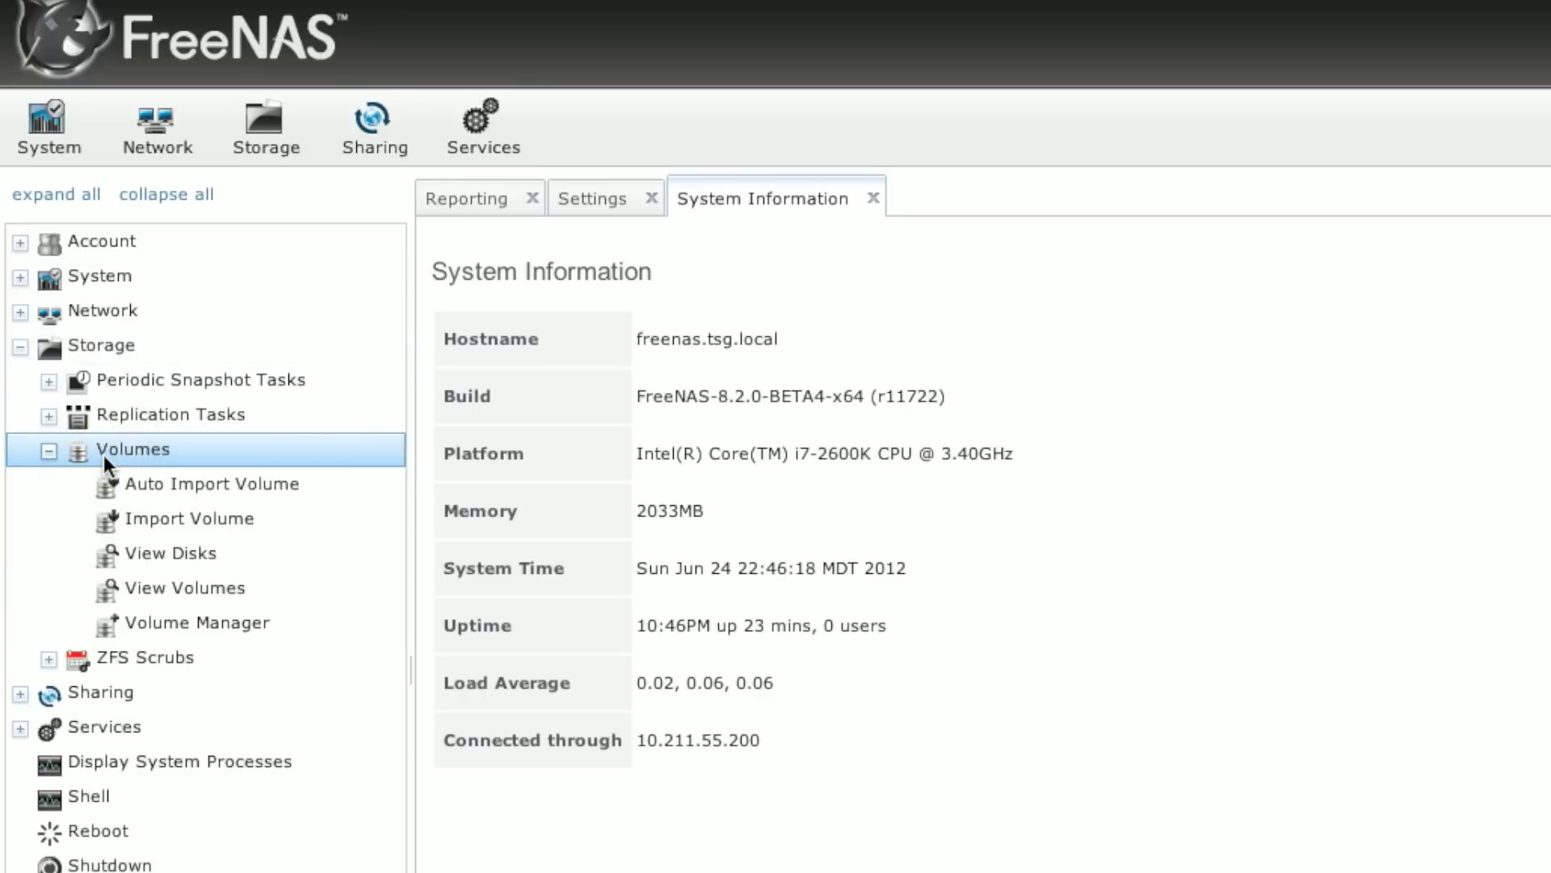
left_click(178, 554)
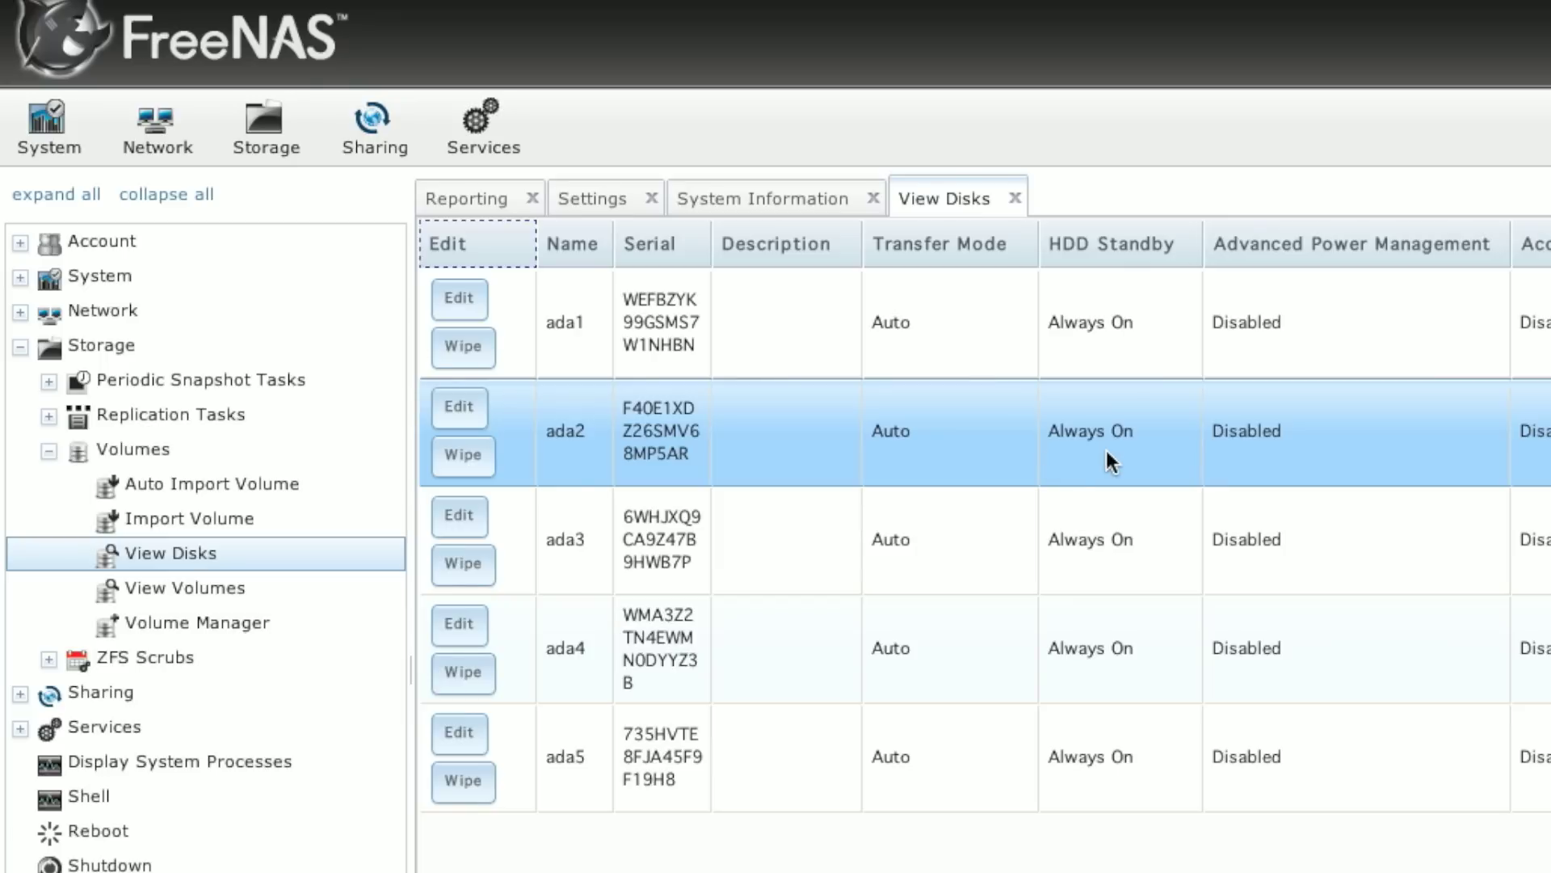
left_click(208, 627)
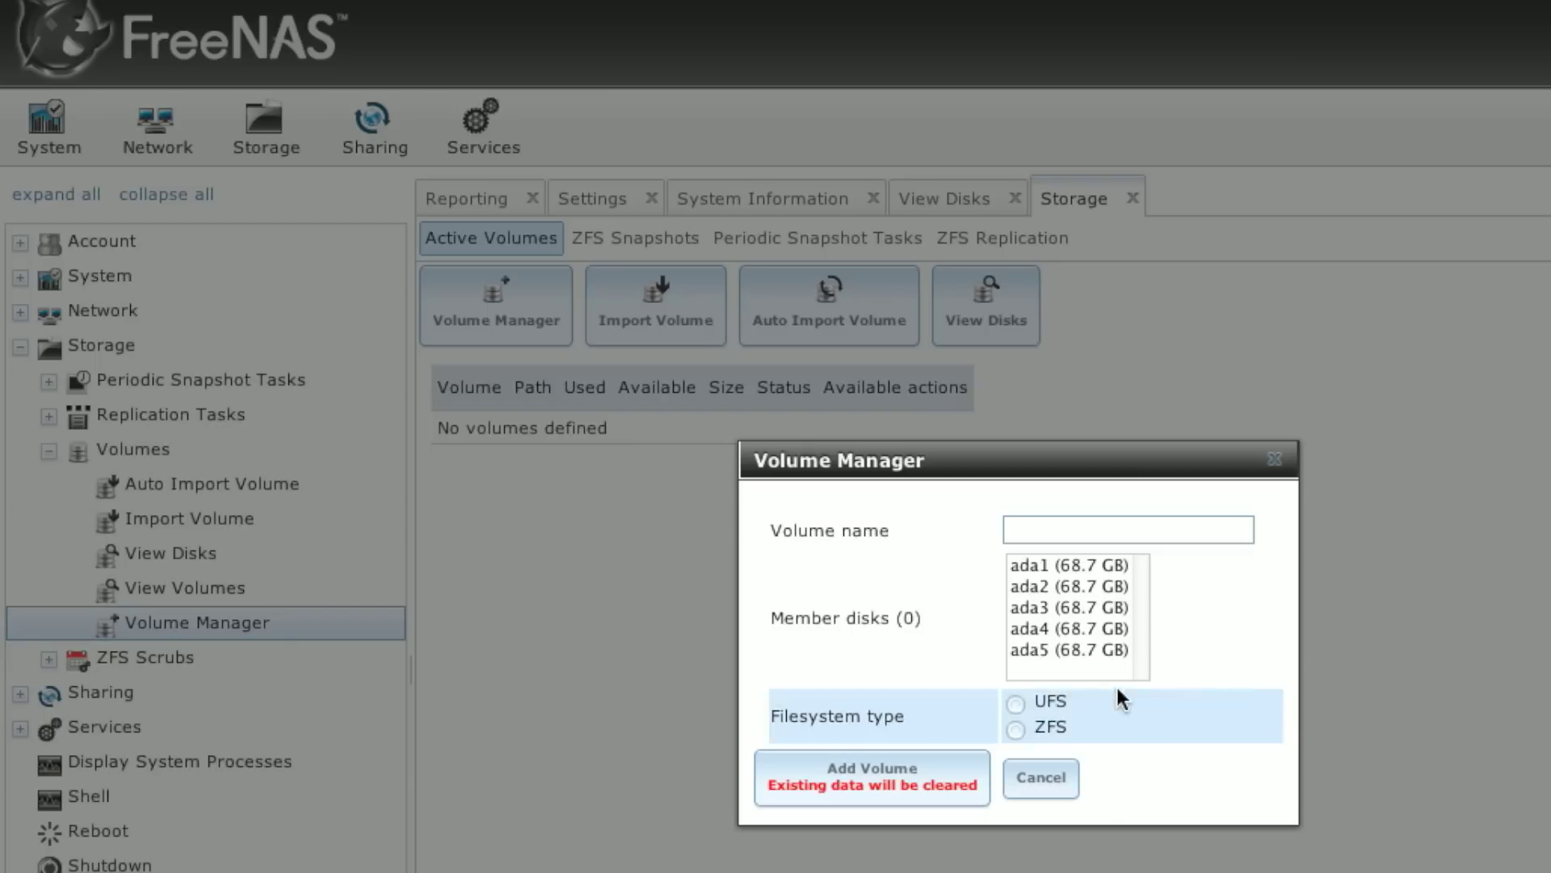
Step: Name the volume TSG, select member disks ada1–ada5, and choose the ZFS filesystem
left_click(1087, 530)
type("TSG")
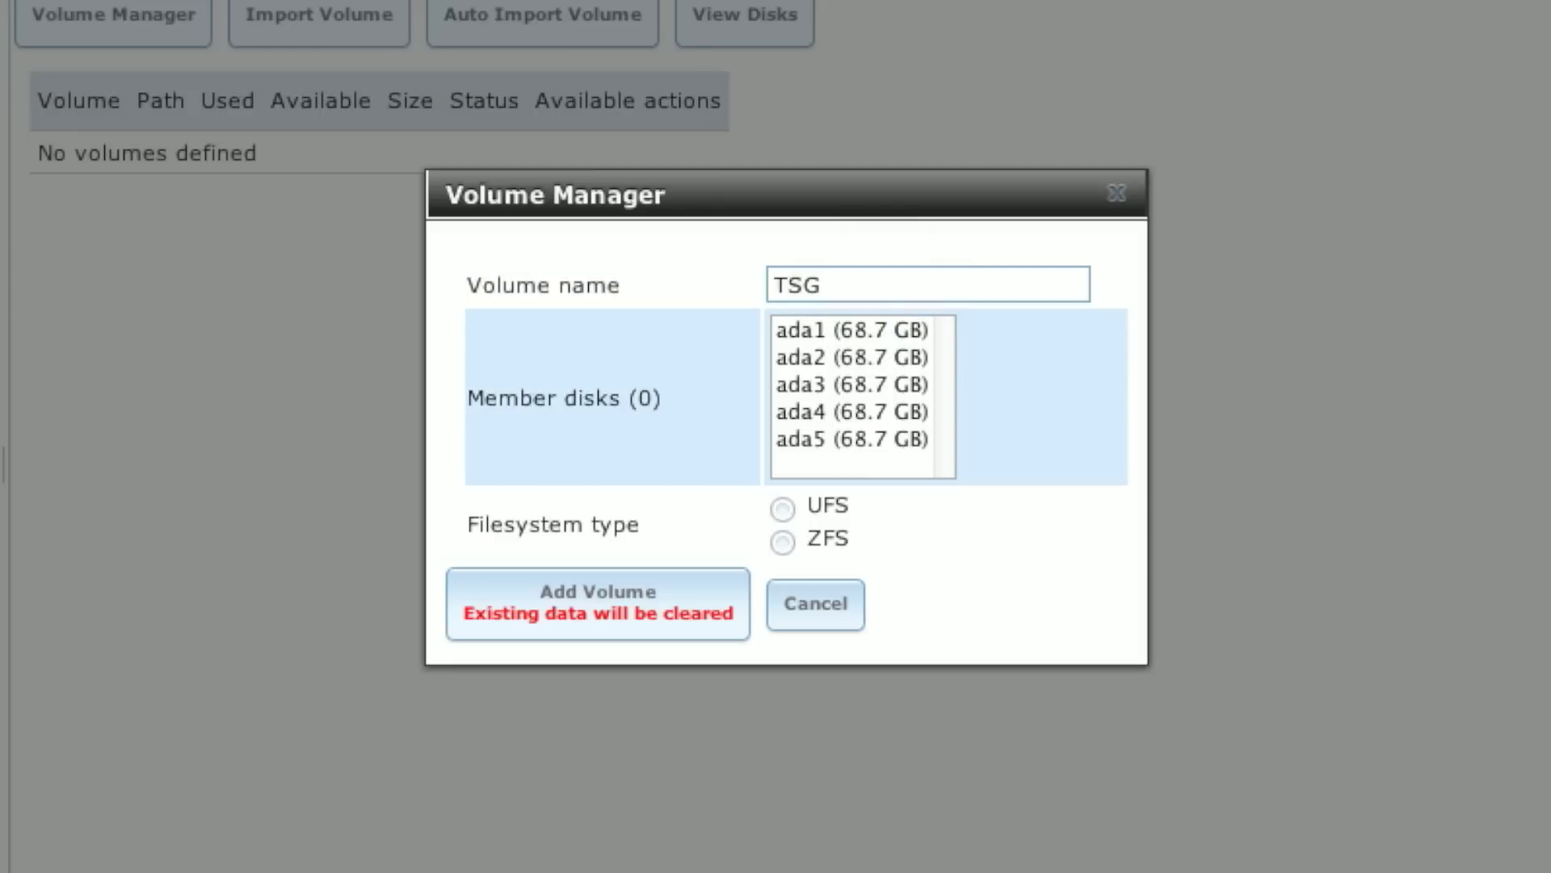
left_click_drag(849, 330, 848, 438)
left_click(788, 541)
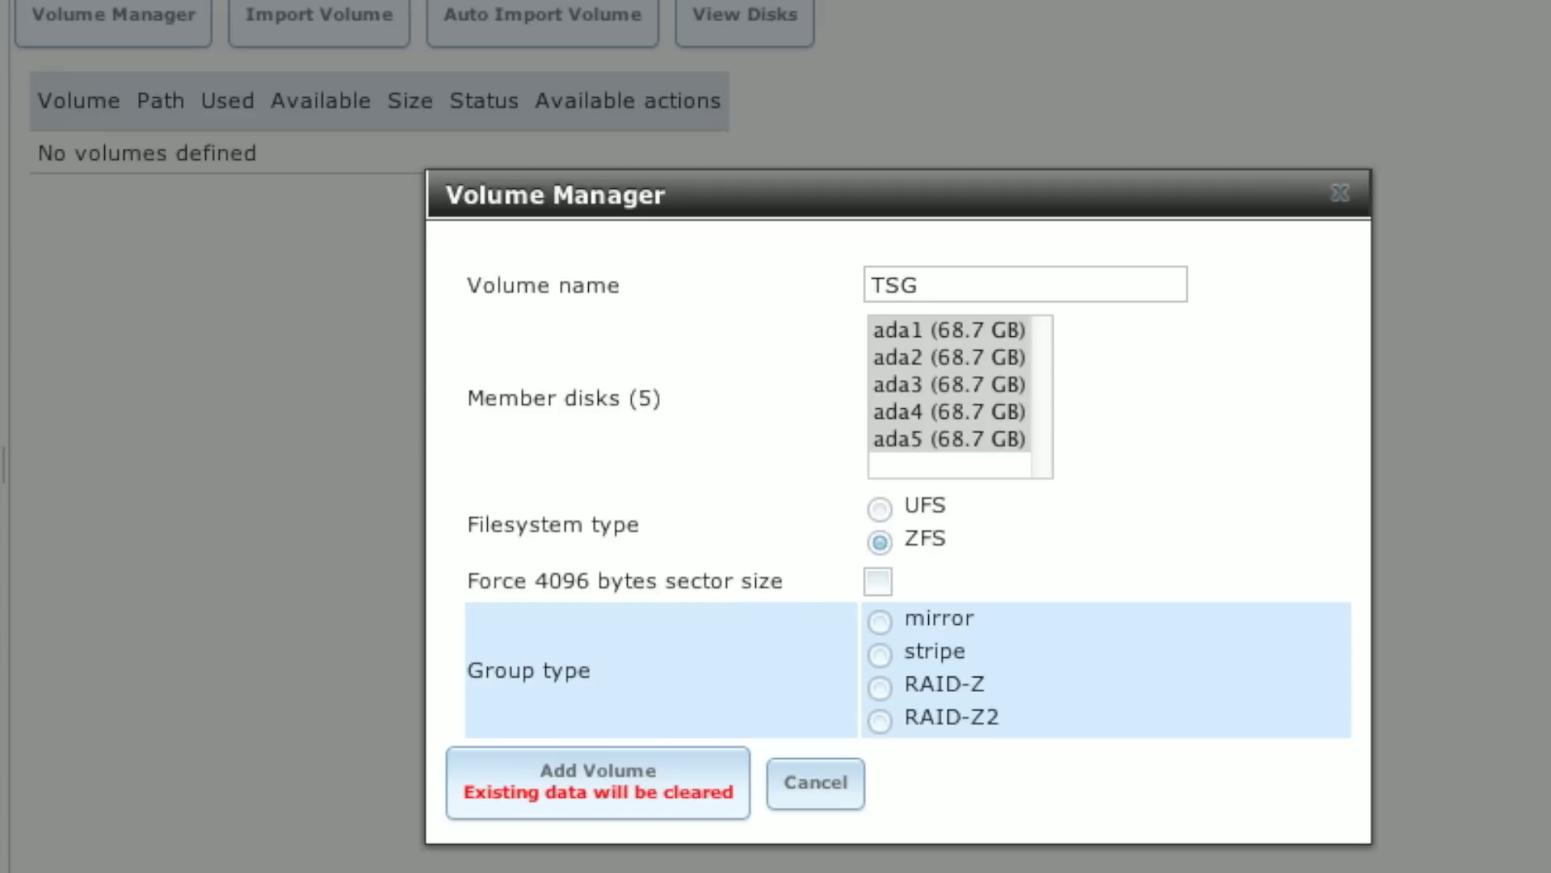
Step: Choose the RAID-Z group type and add the TSG volume
left_click(879, 686)
left_click(655, 792)
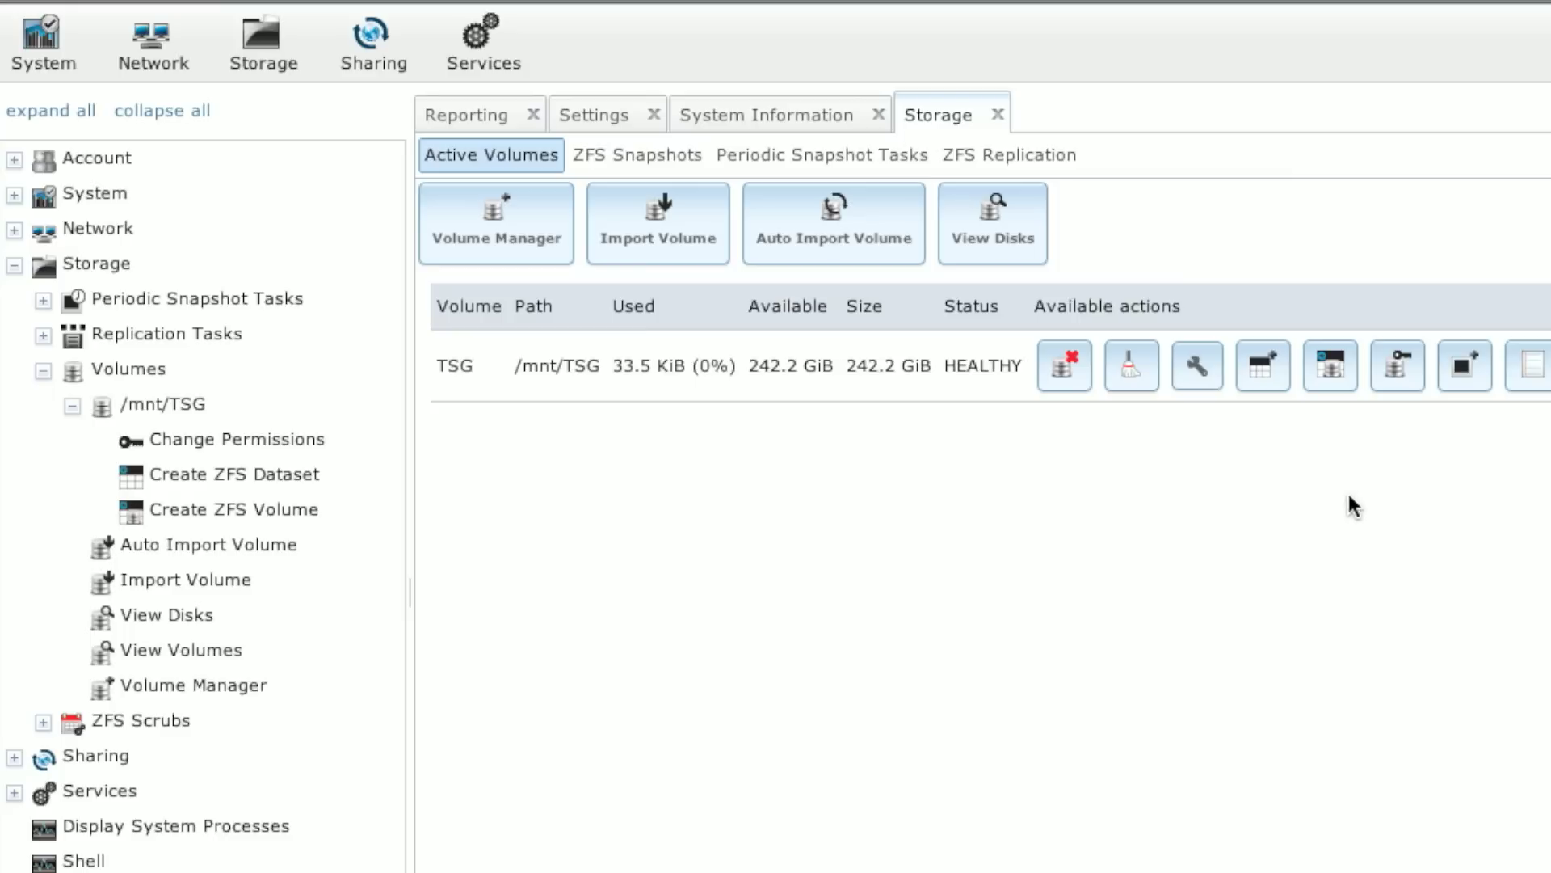
Step: Add Group and Other write permissions on /mnt/TSG and apply the change
left_click(1400, 366)
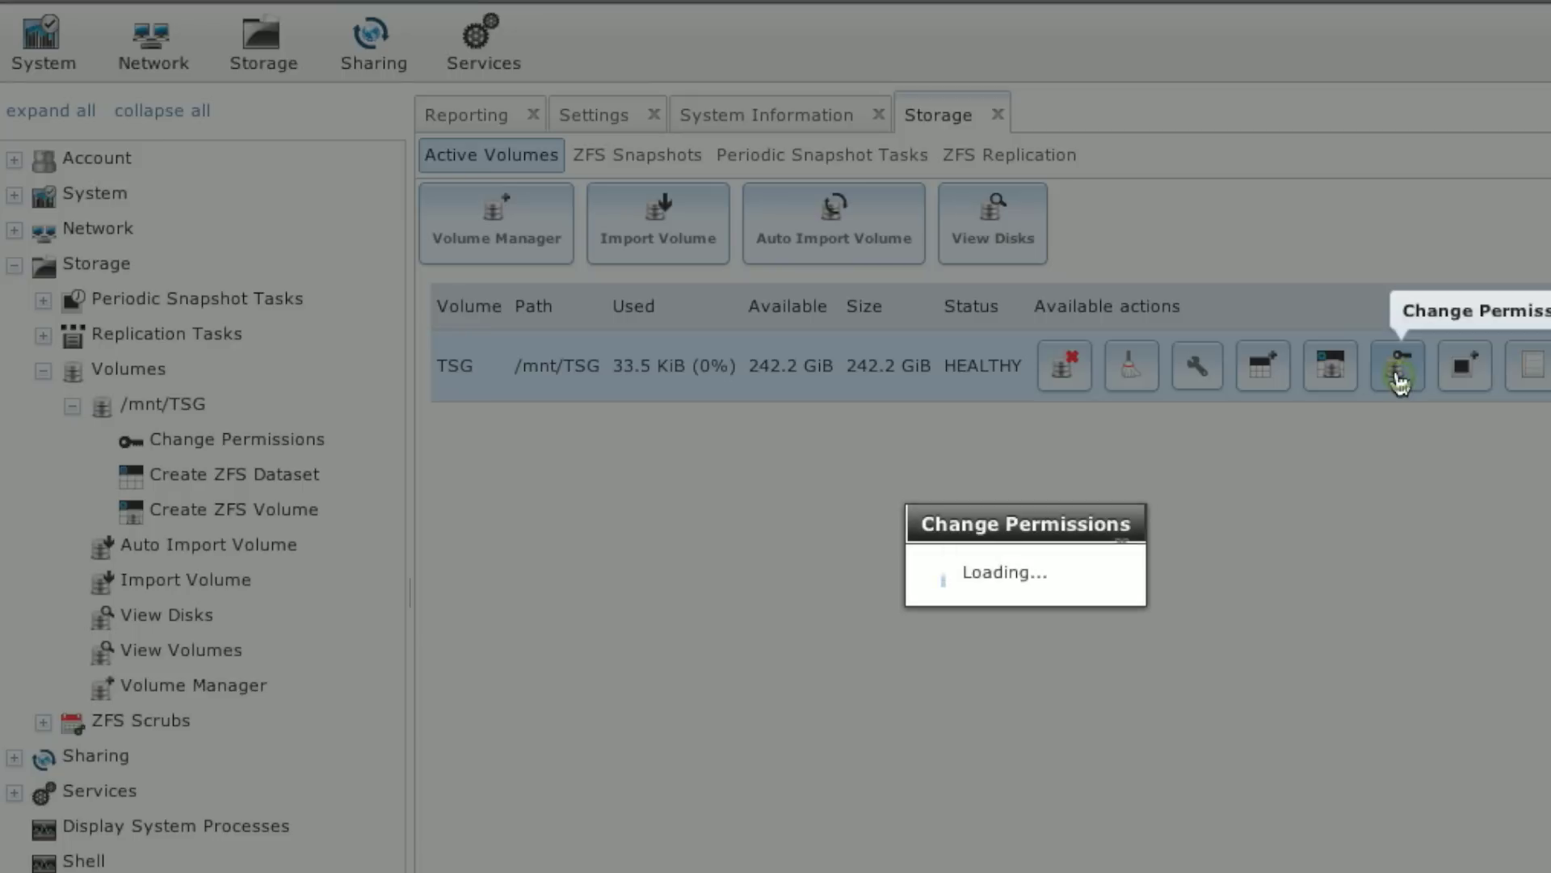
left_click(1396, 377)
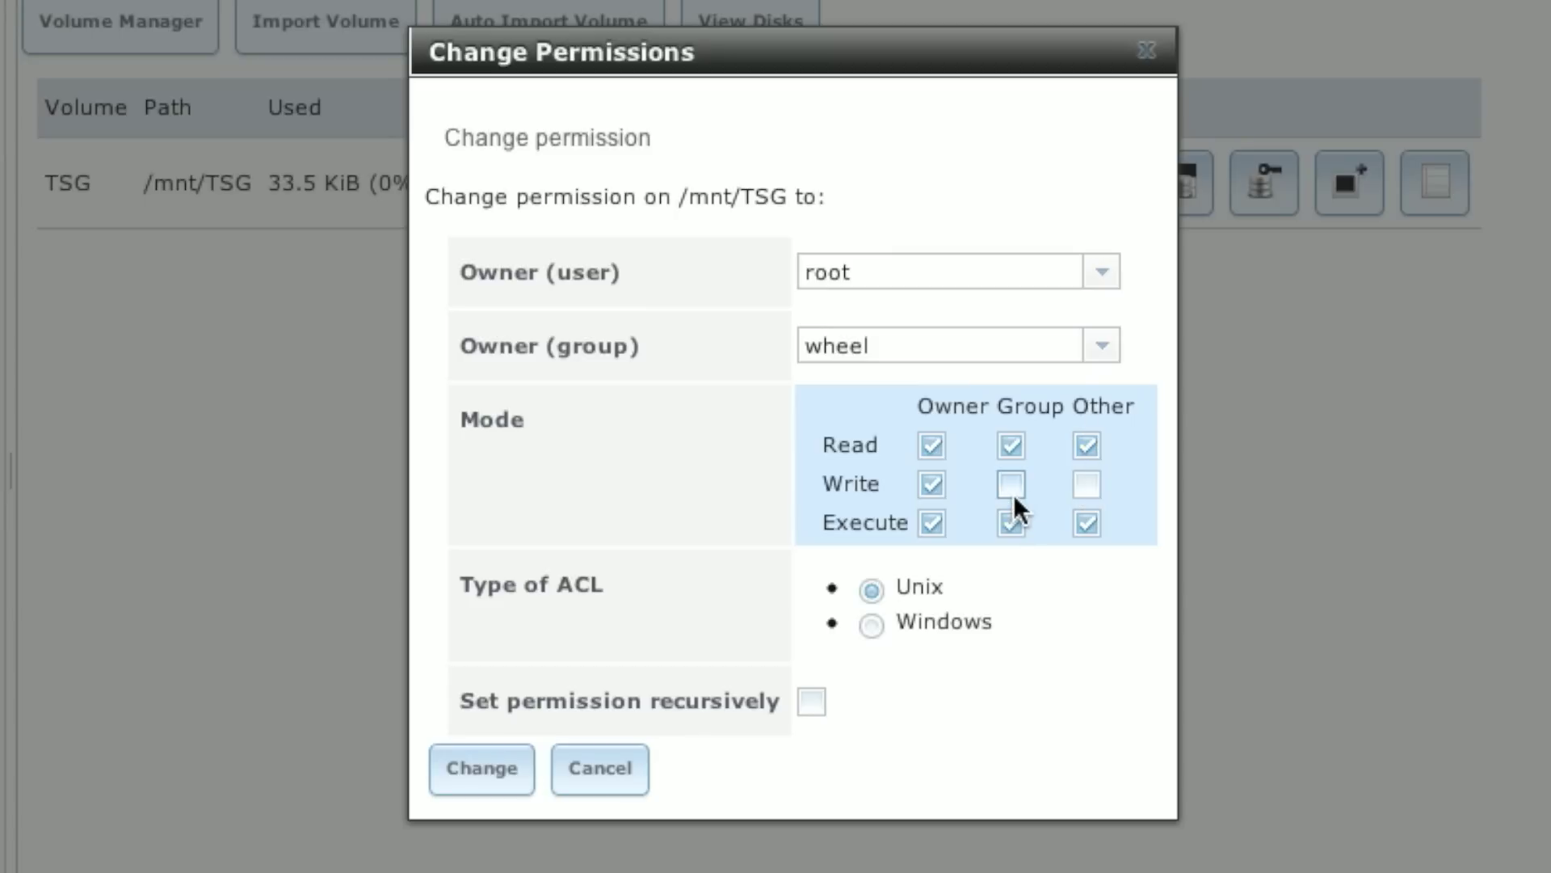
left_click(1010, 484)
left_click(1096, 483)
left_click(479, 767)
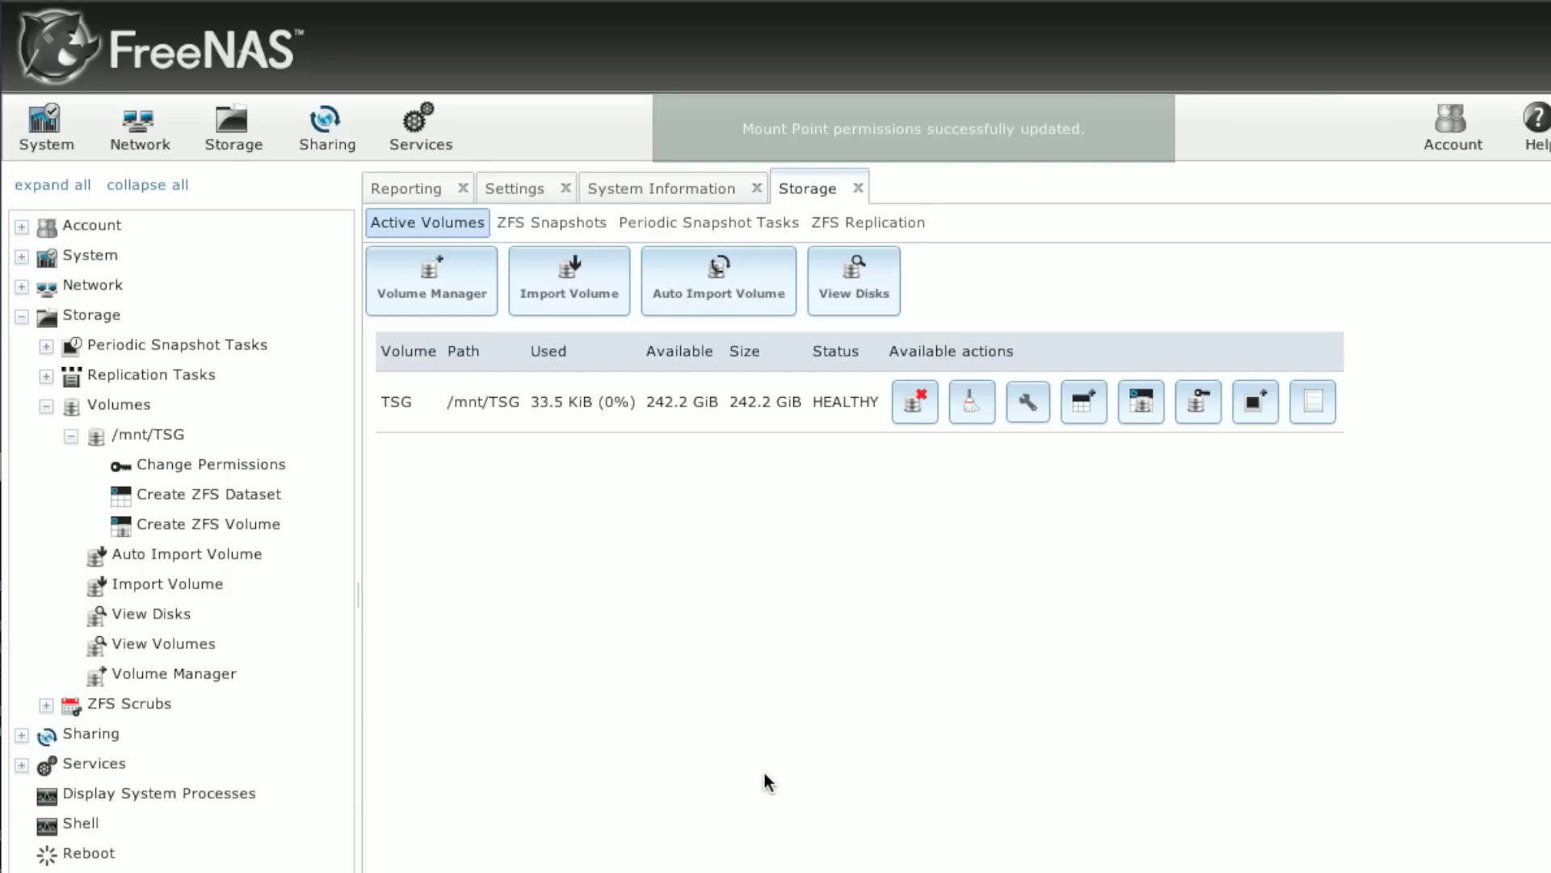
Step: Start a new Windows (CIFS) share named TSG_Main with the comment Stuffz
left_click(323, 134)
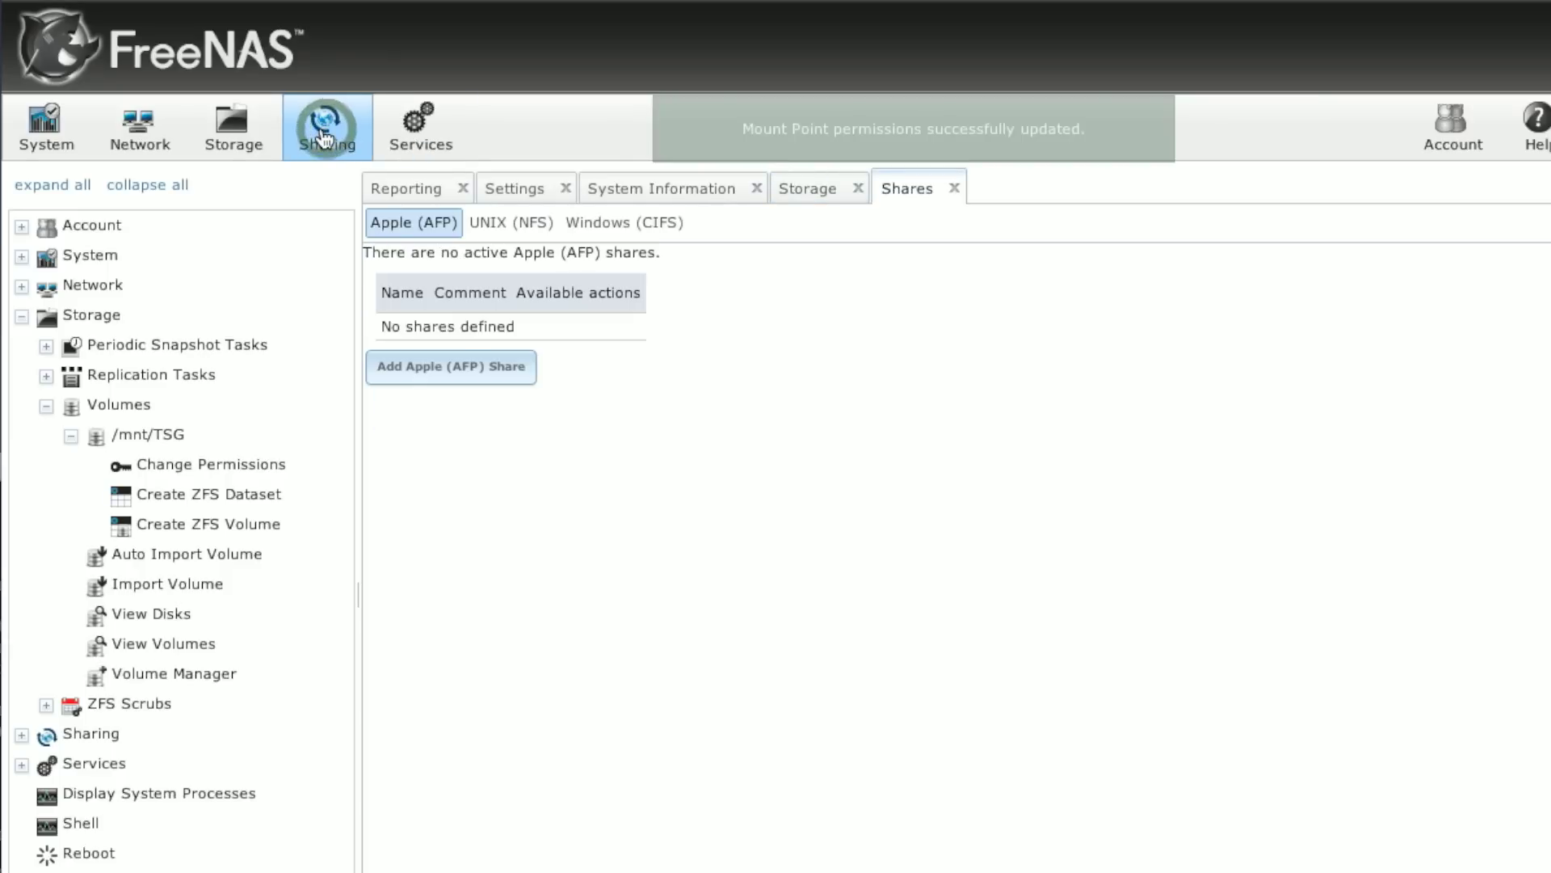
left_click(615, 228)
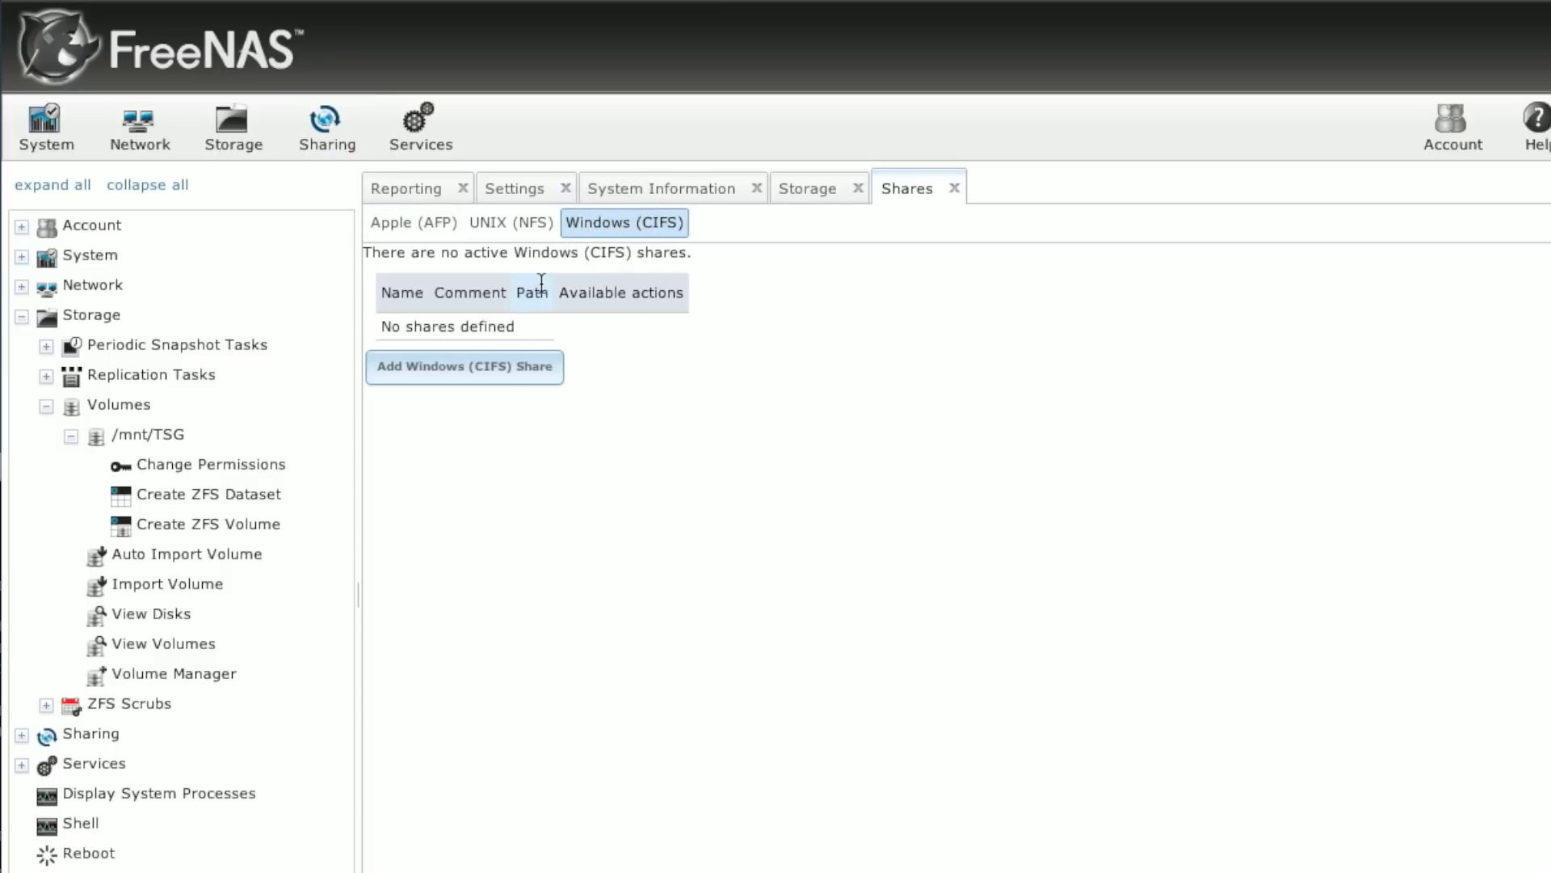
left_click(501, 386)
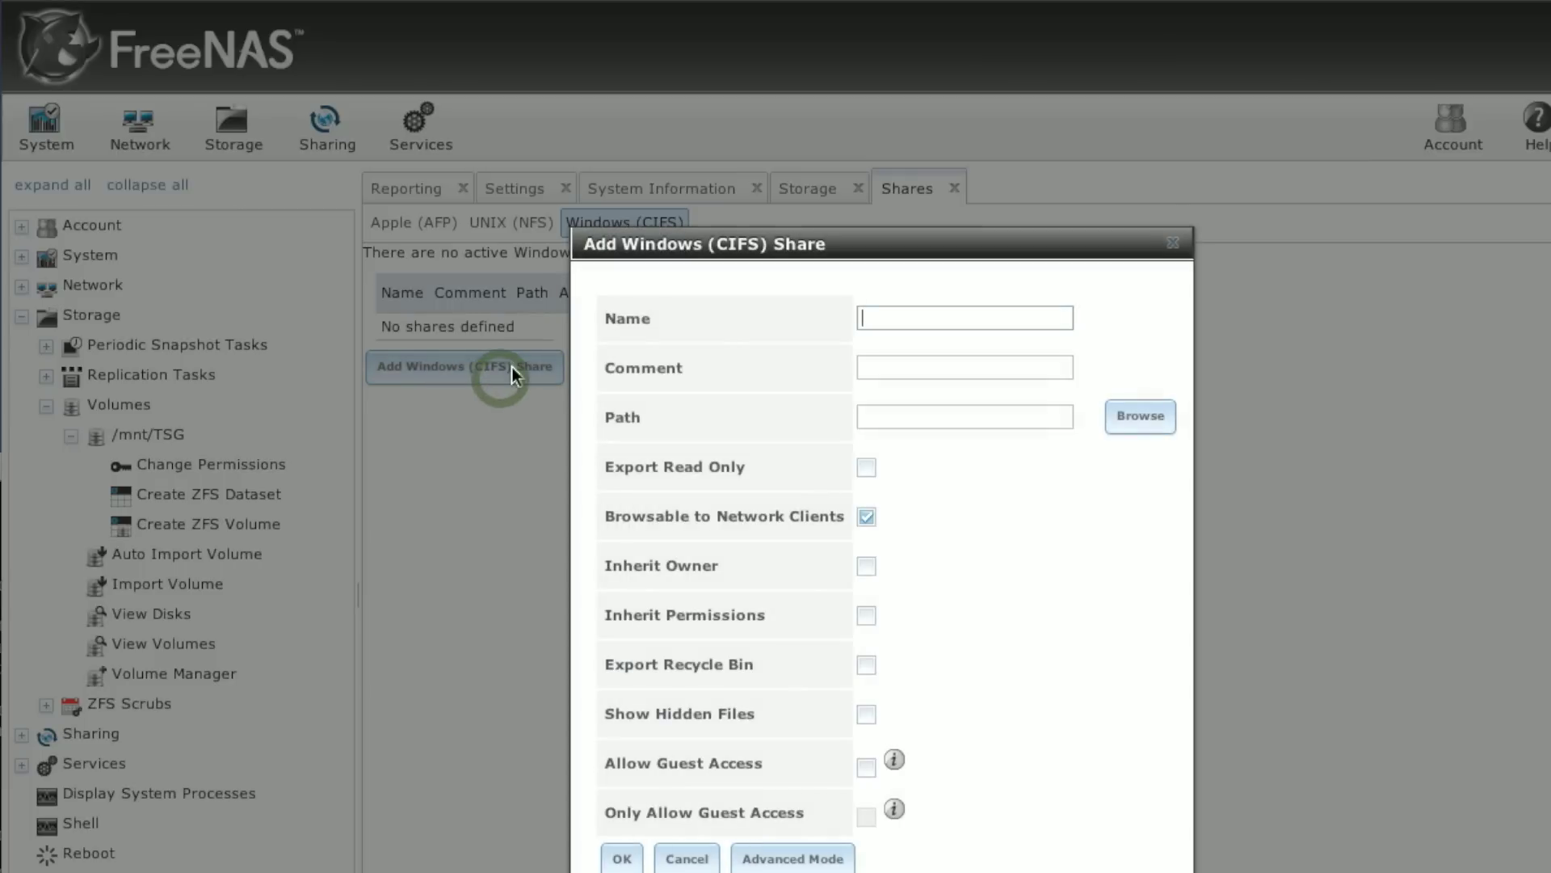
type("TSG_M")
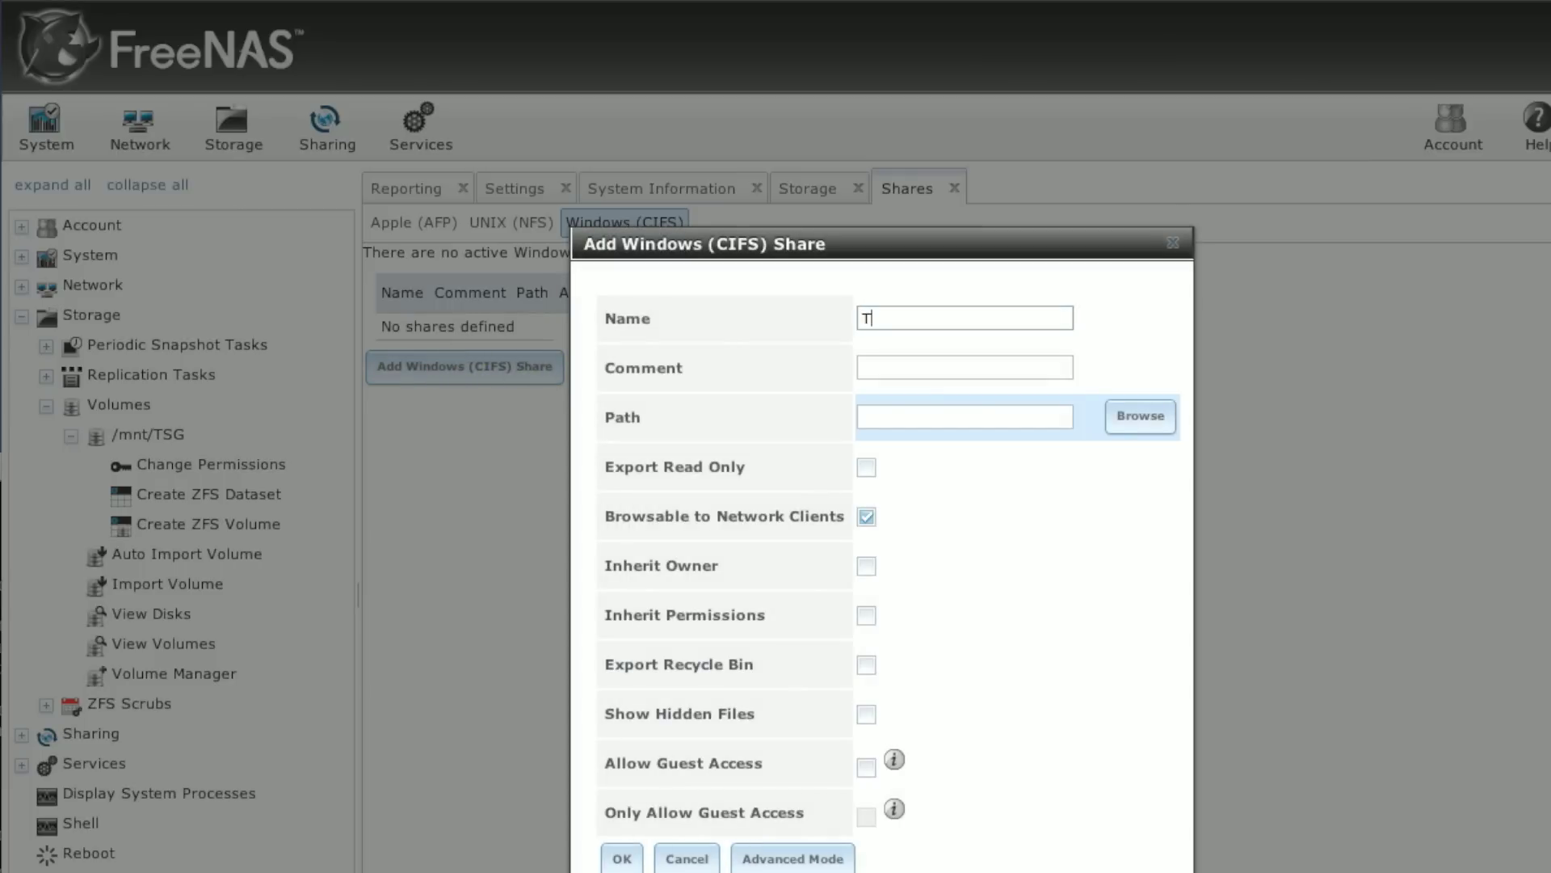
type("ain")
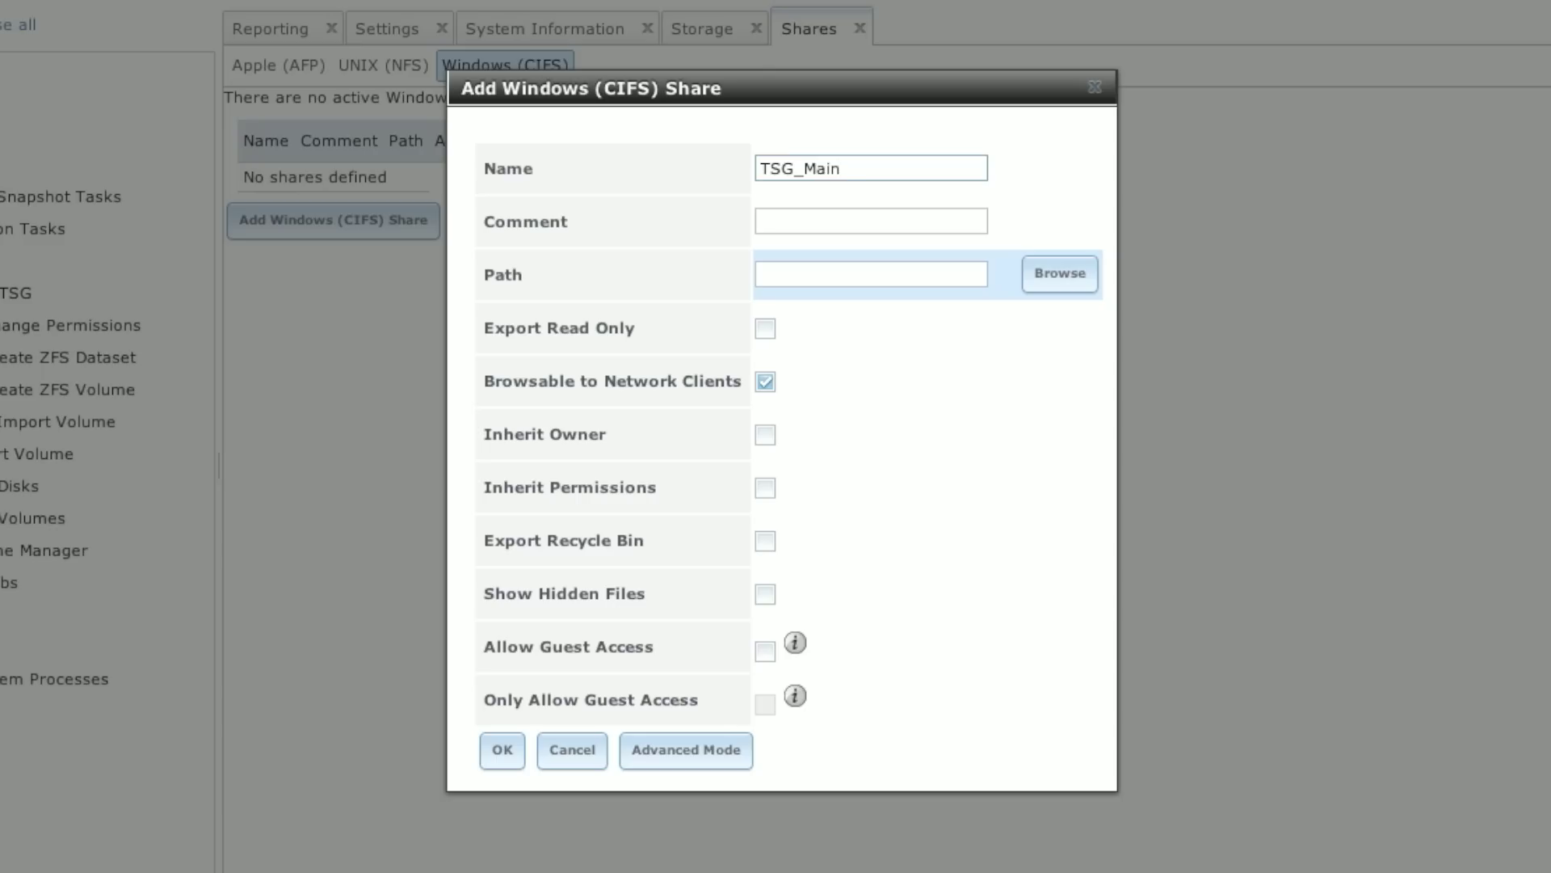
left_click(849, 215)
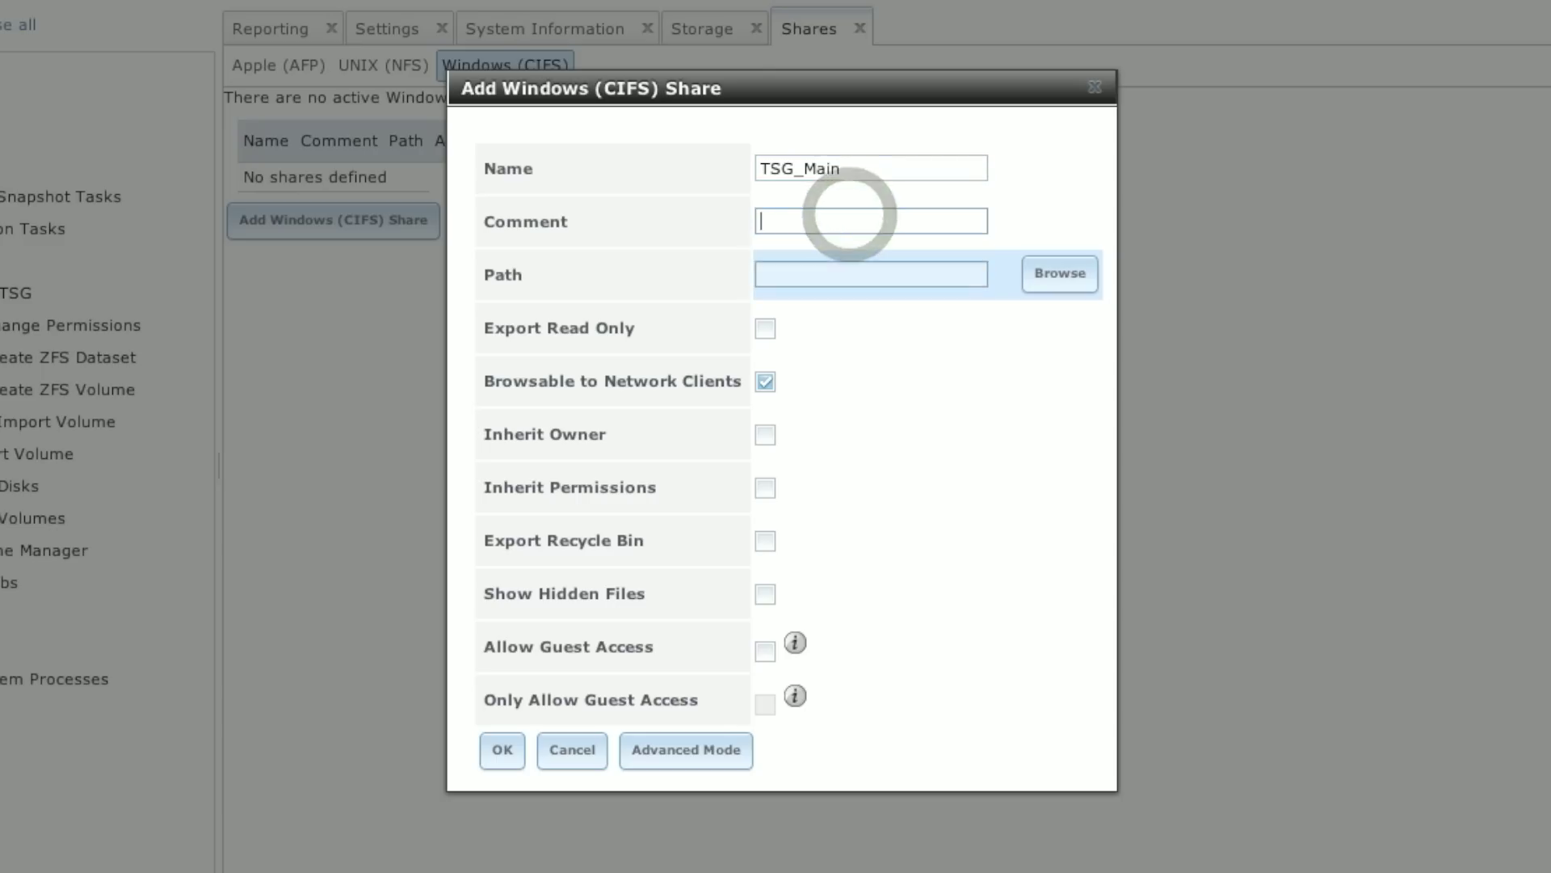
type("Tuff")
key("BackSpace")
key("BackSpace")
key("BackSpace")
key("BackSpace")
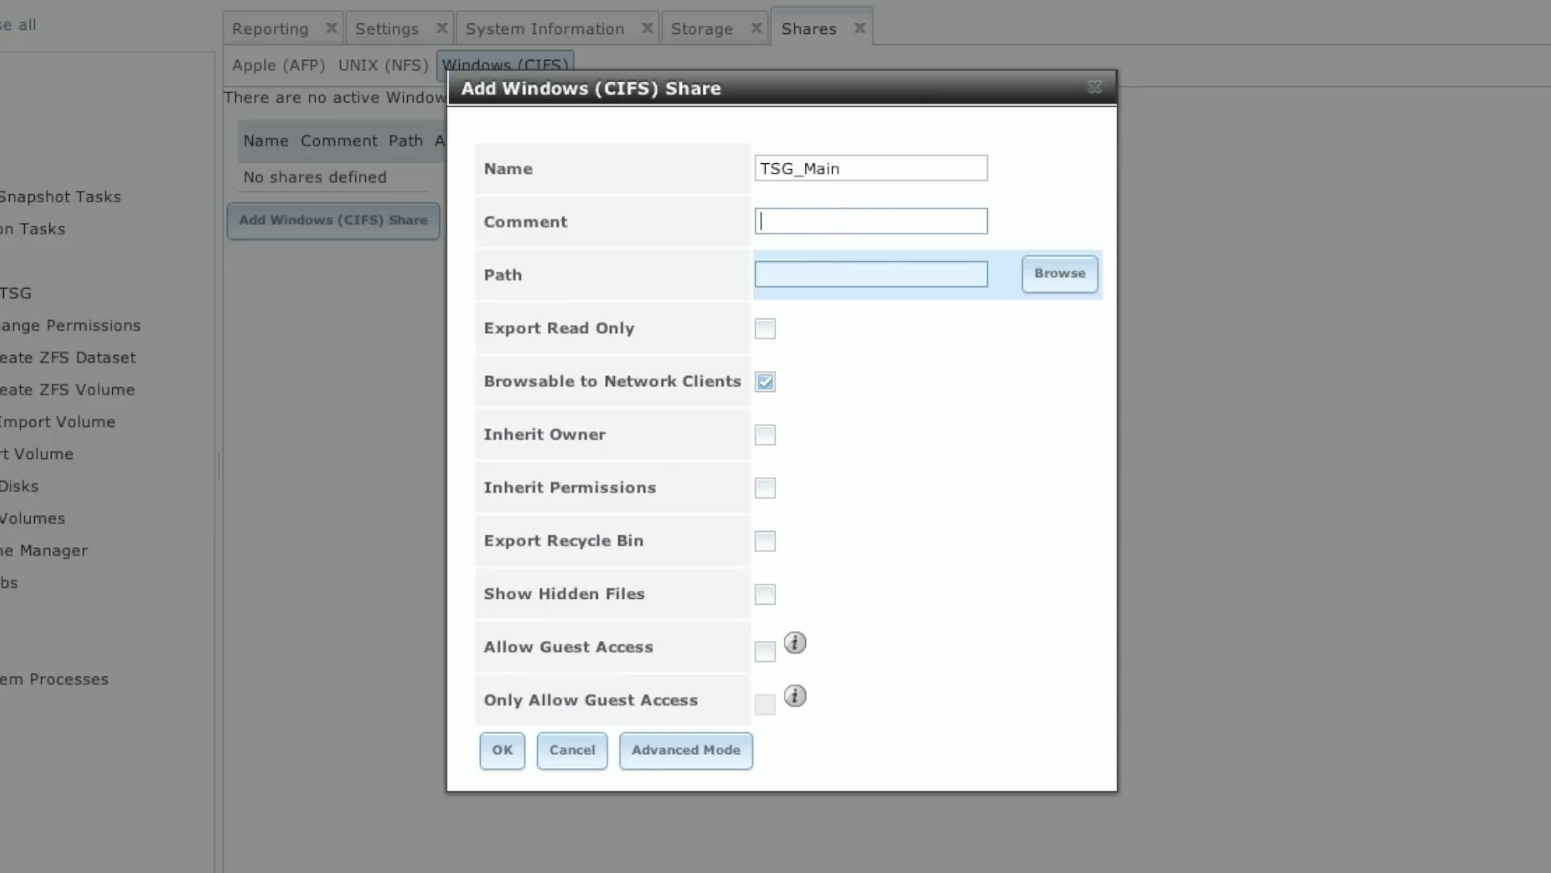
type("Stuffz")
Step: Set the share path to /mnt/TSG, allow guest access, and save the share
left_click(854, 272)
left_click(1058, 275)
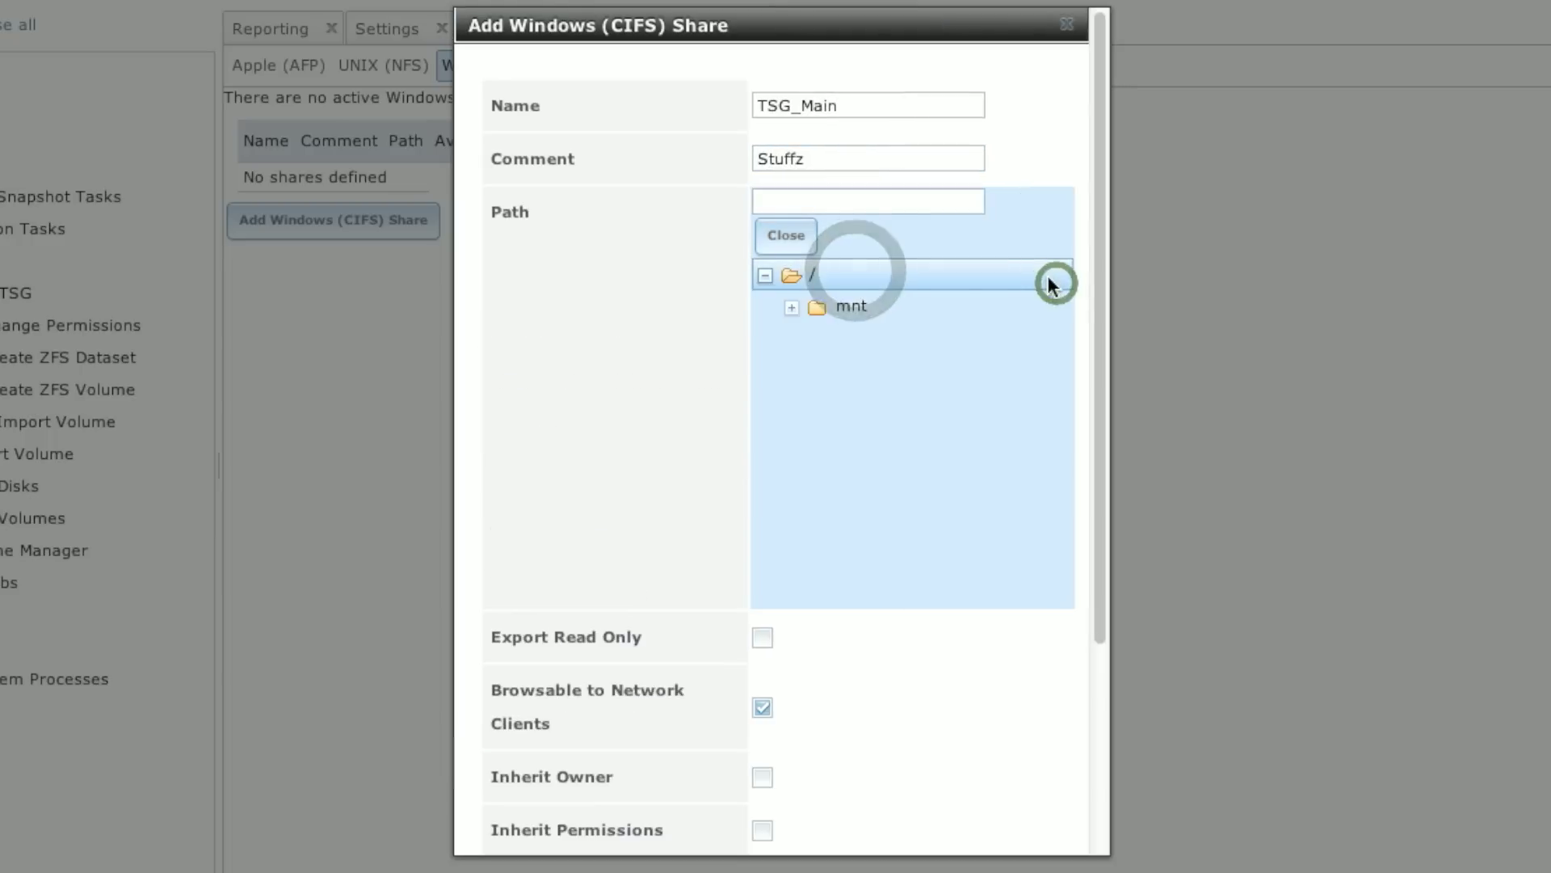
left_click(791, 308)
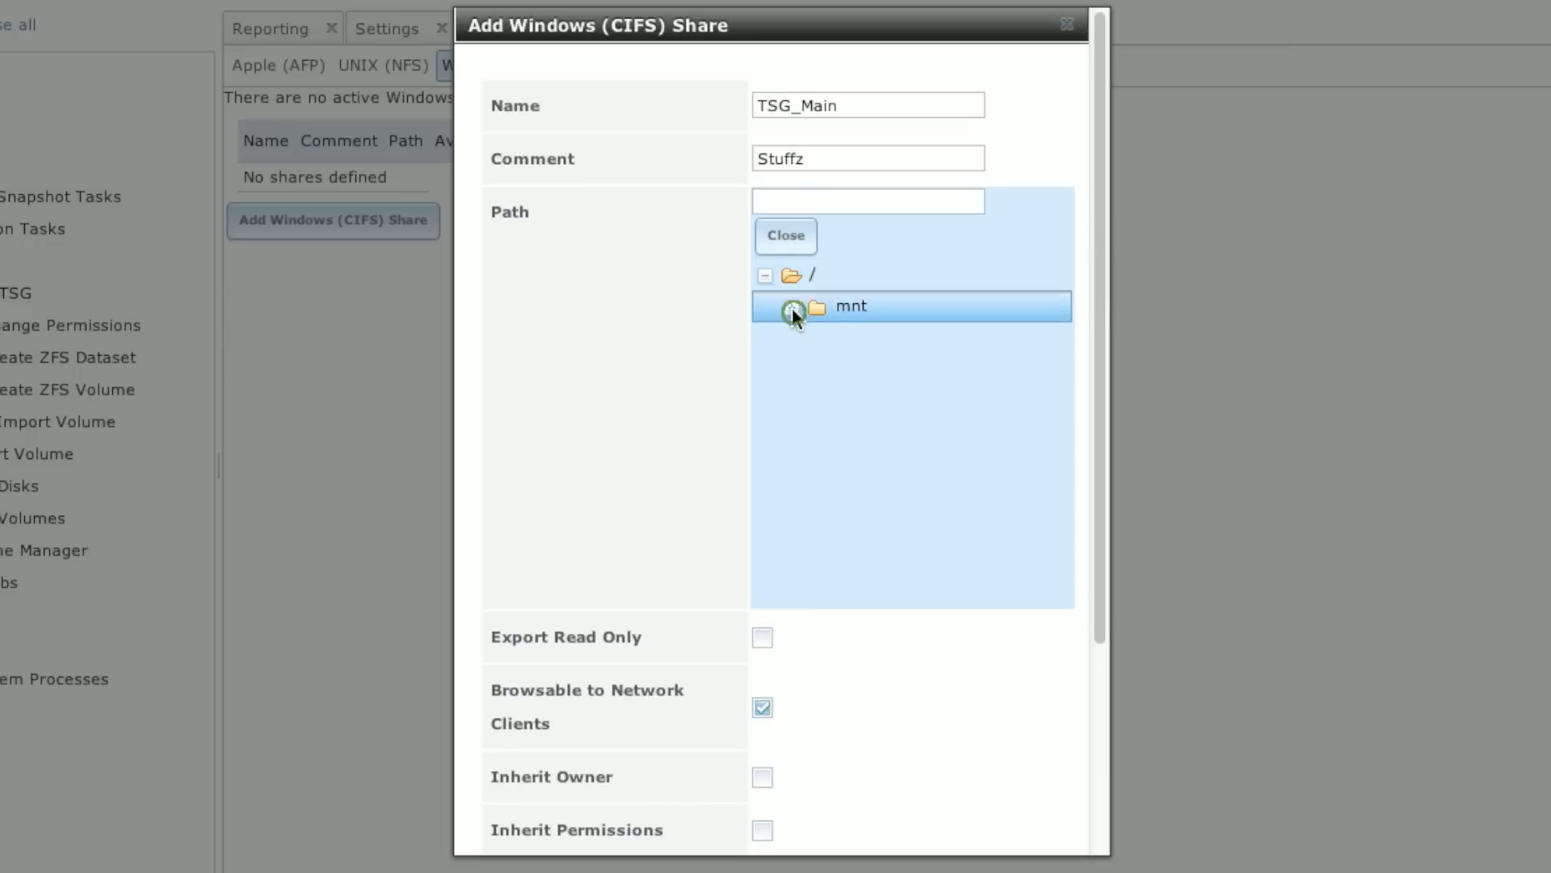
left_click(865, 343)
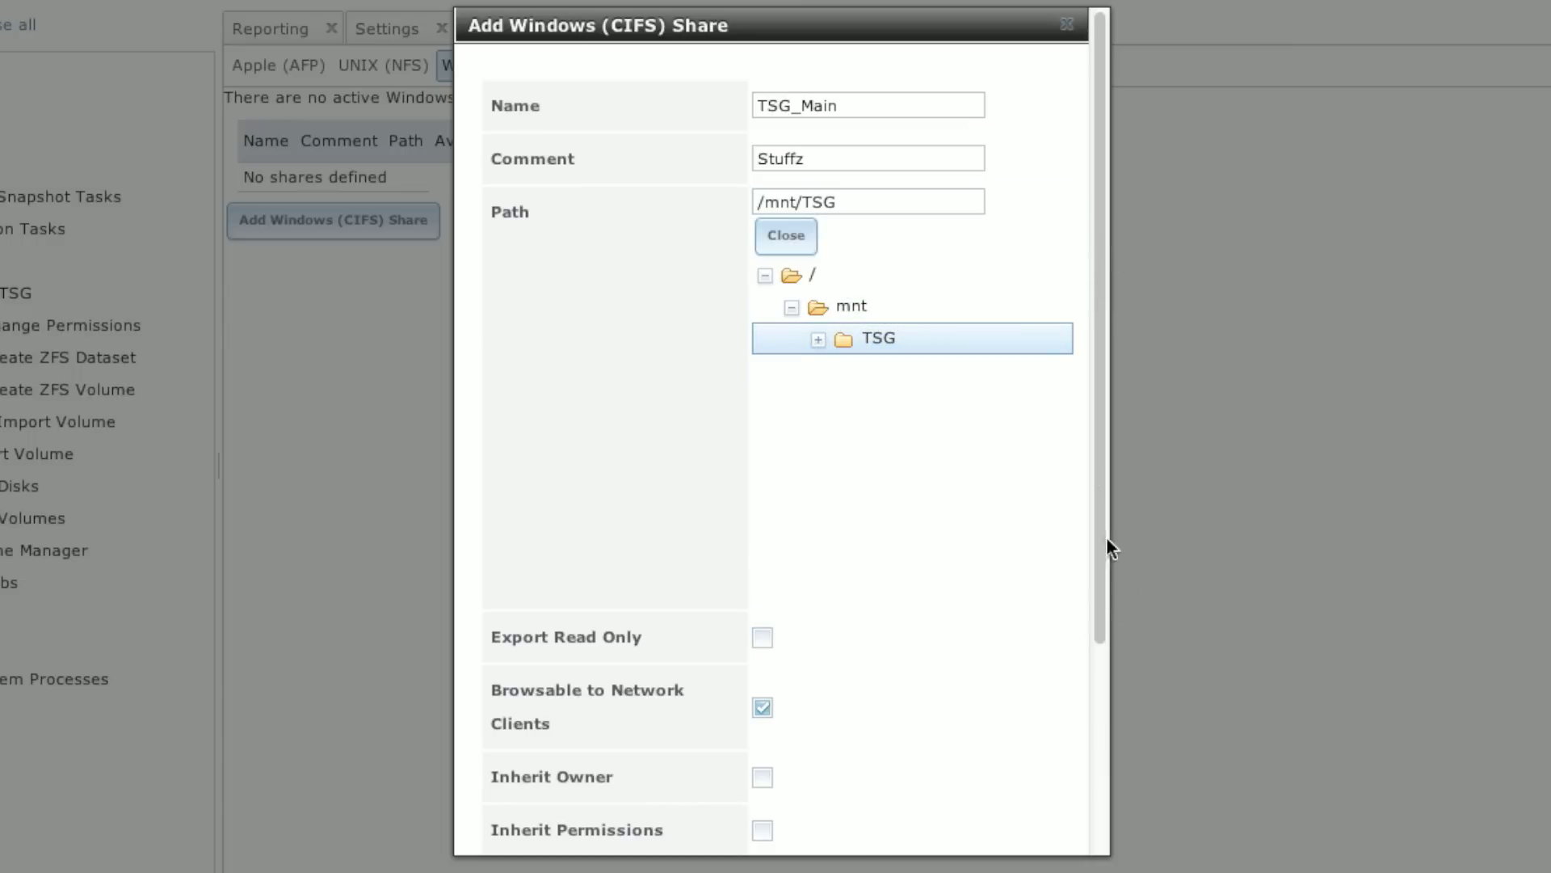
left_click_drag(1102, 525, 1095, 774)
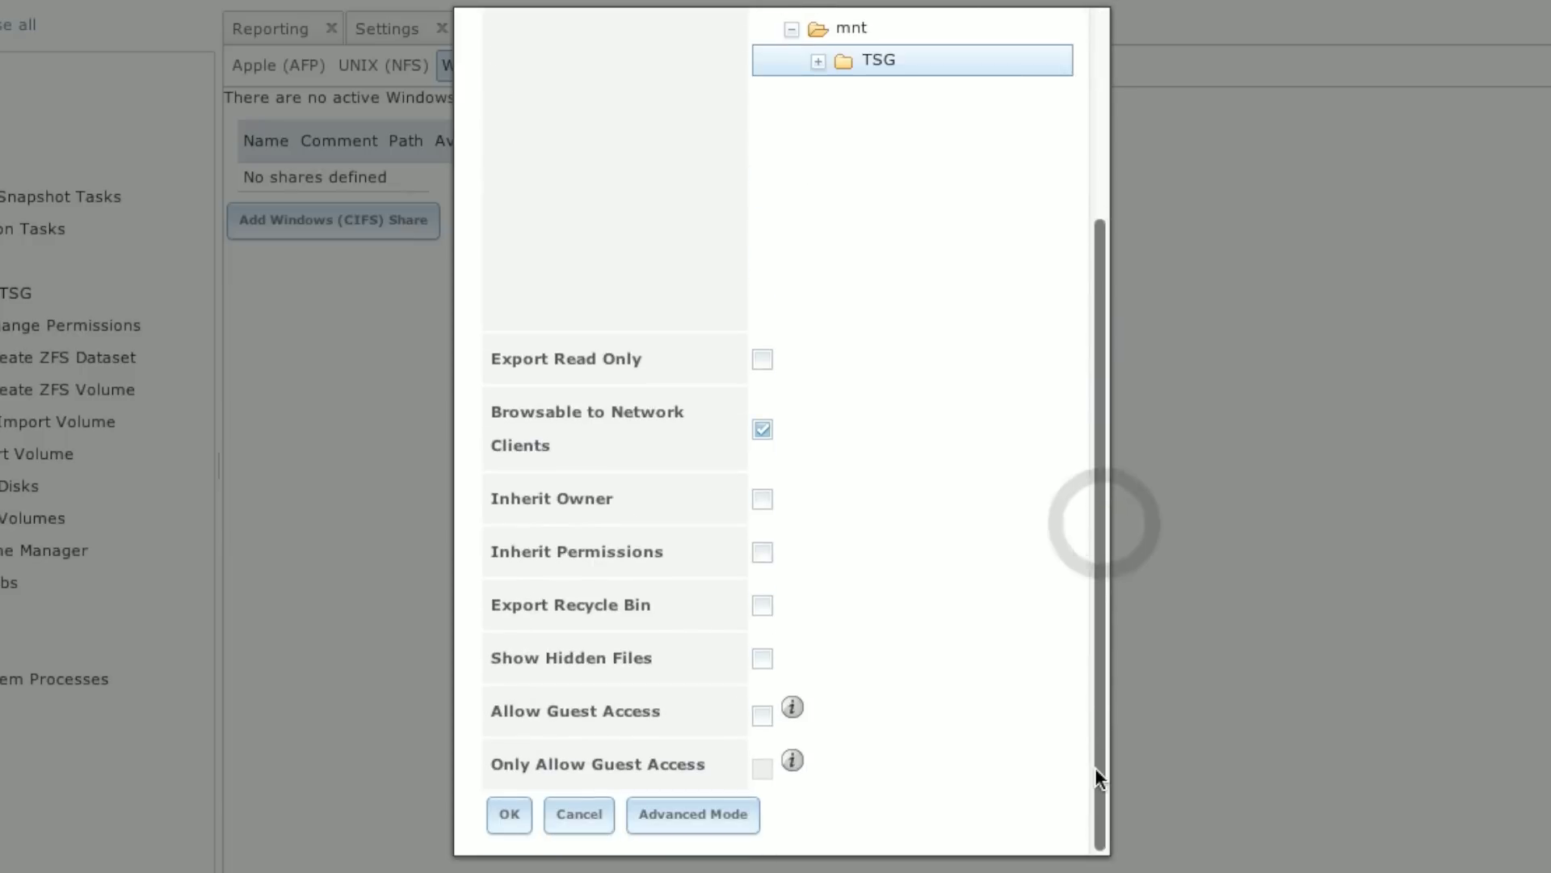
left_click(764, 714)
left_click(510, 814)
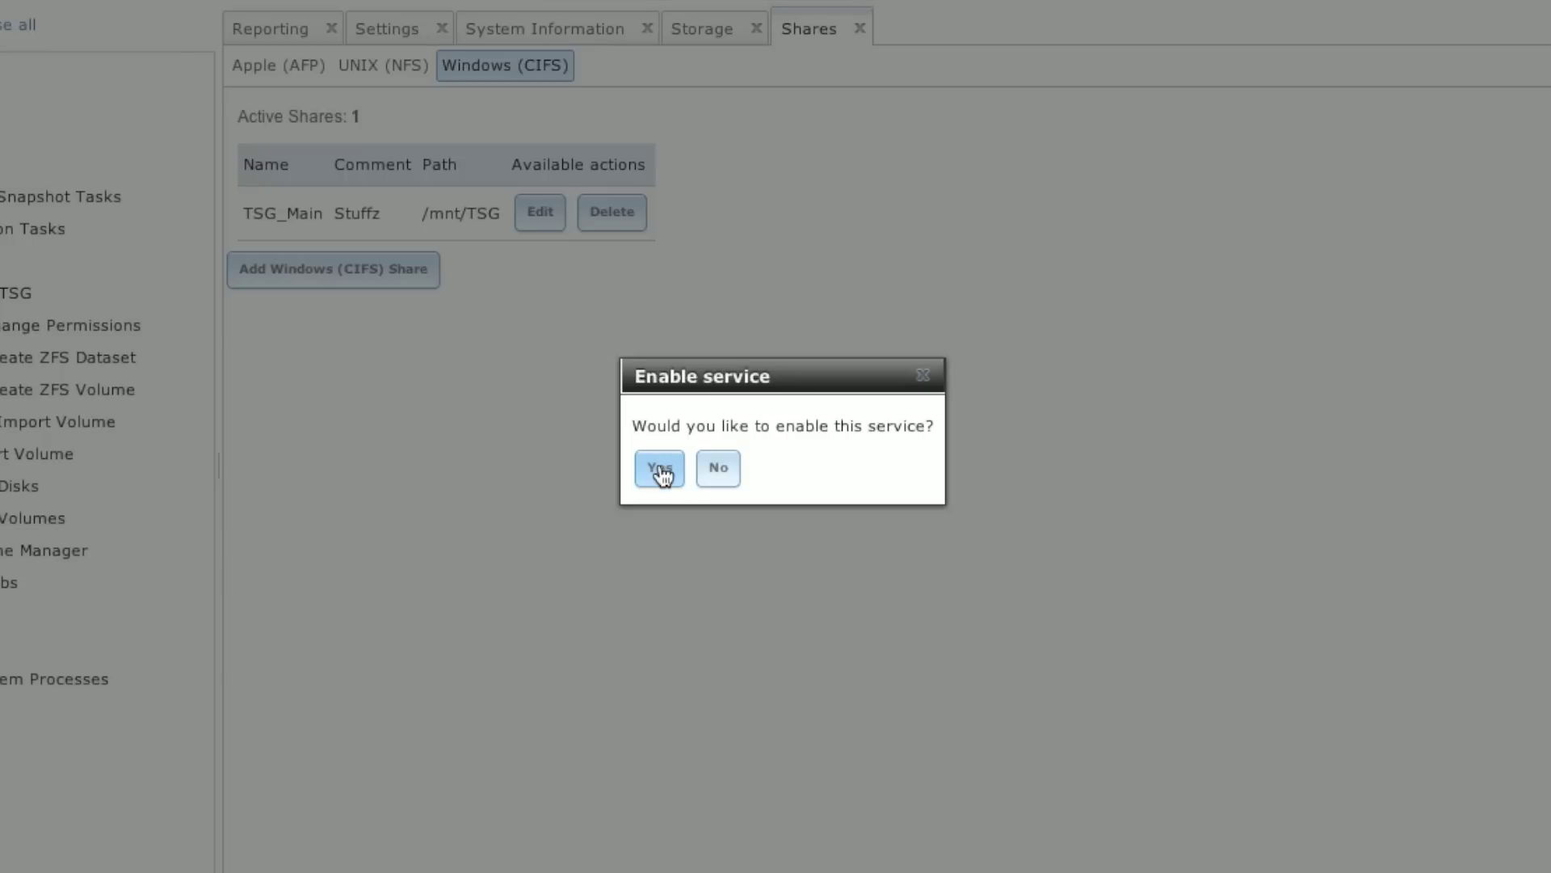
Step: Confirm the prompt so the CIFS service is enabled
left_click(661, 473)
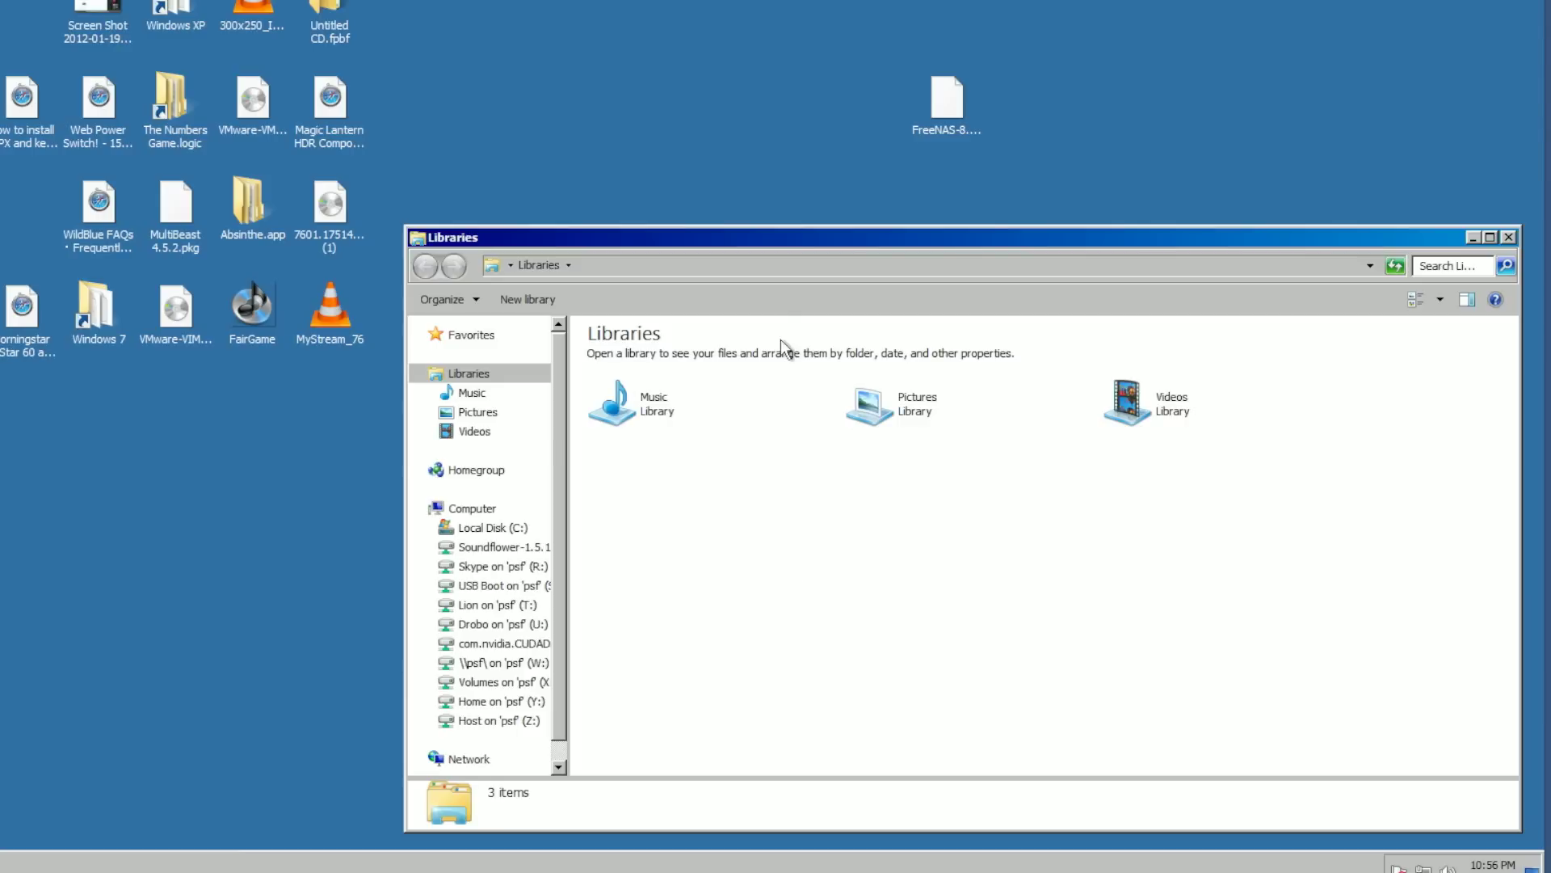
Step: In Explorer's Network view, open the FREENAS server and its TSG_Main share
left_click_drag(782, 241, 535, 92)
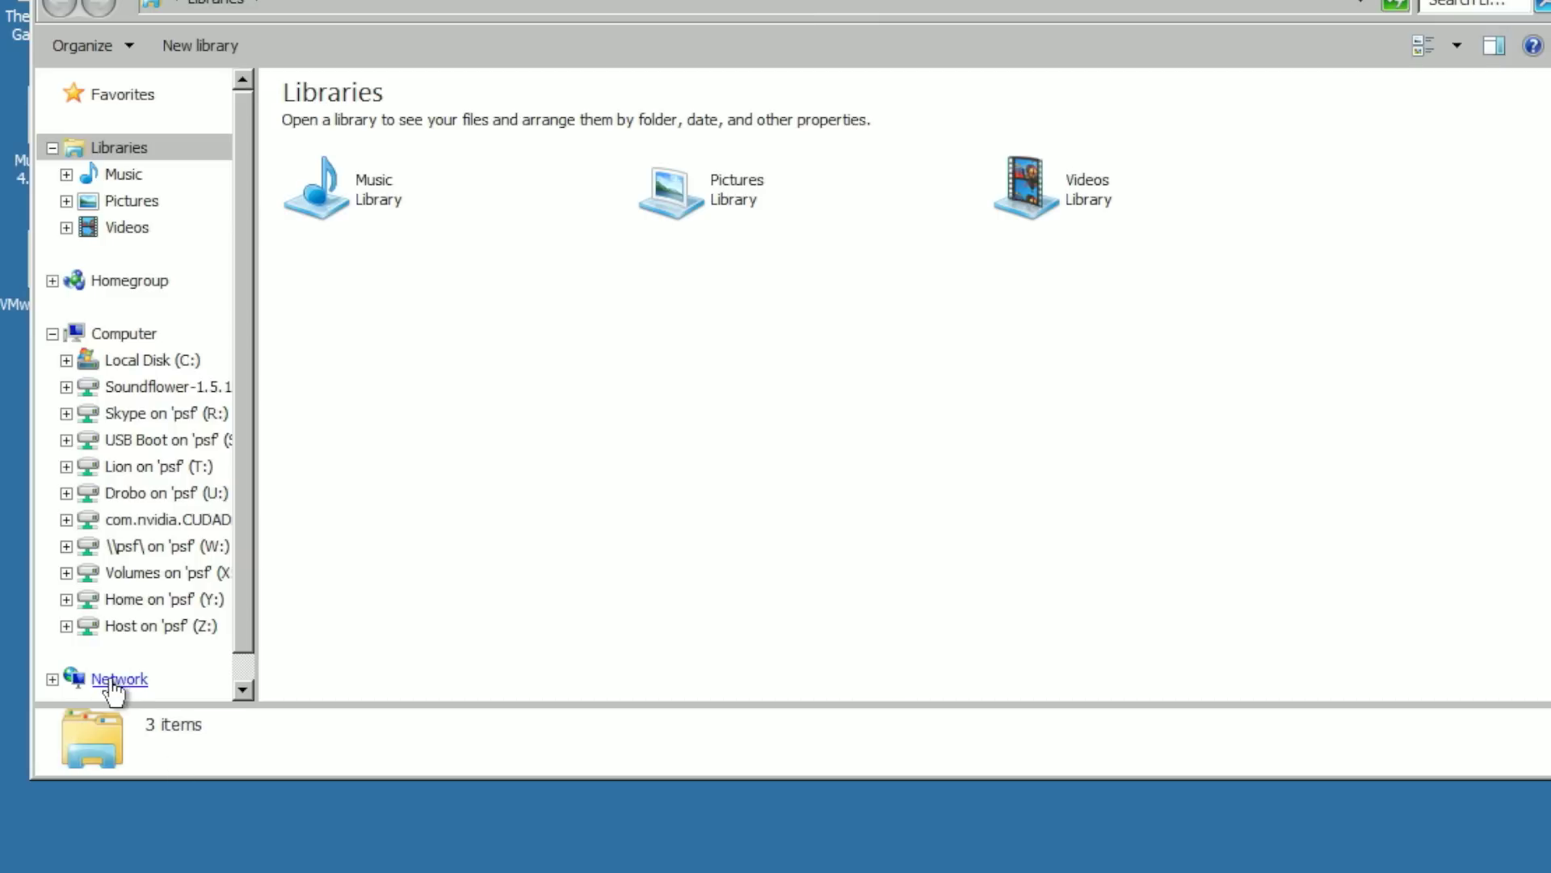
left_click(113, 679)
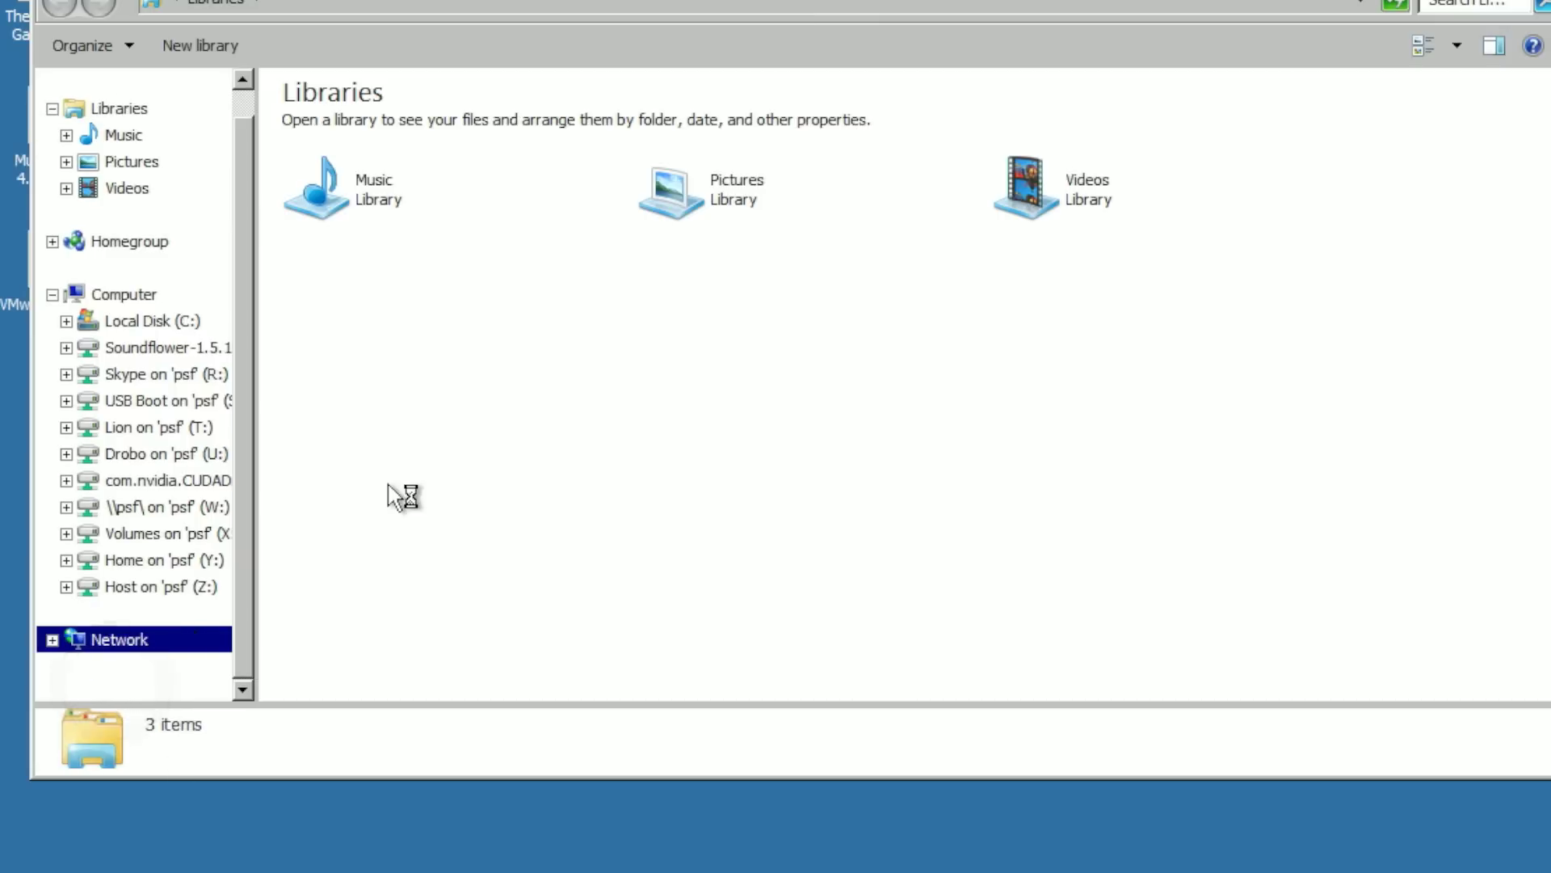
left_click(224, 638)
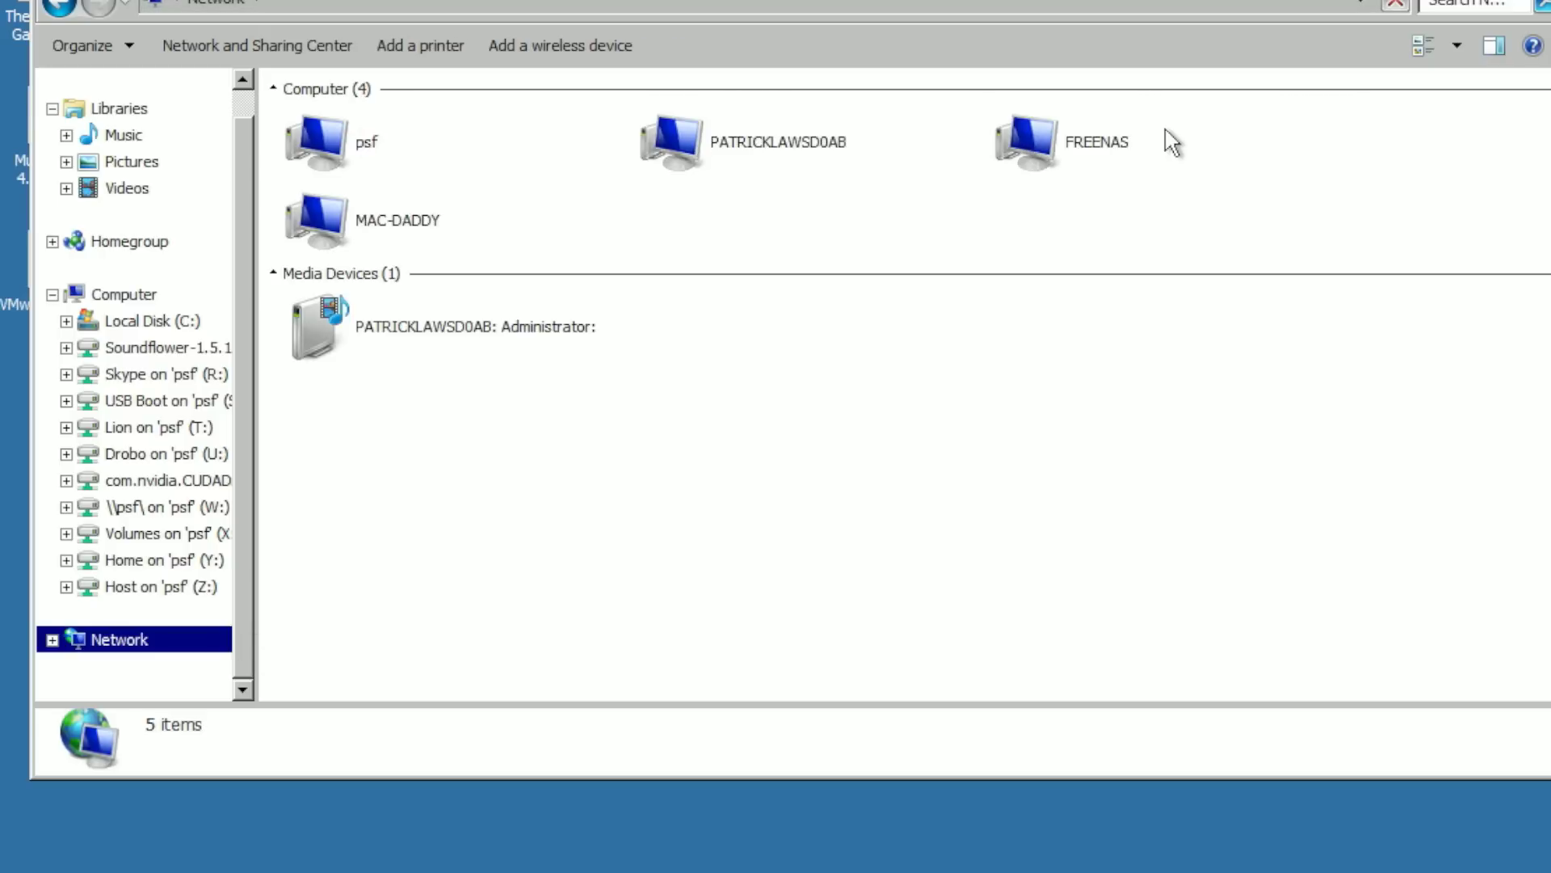
left_click(1092, 145)
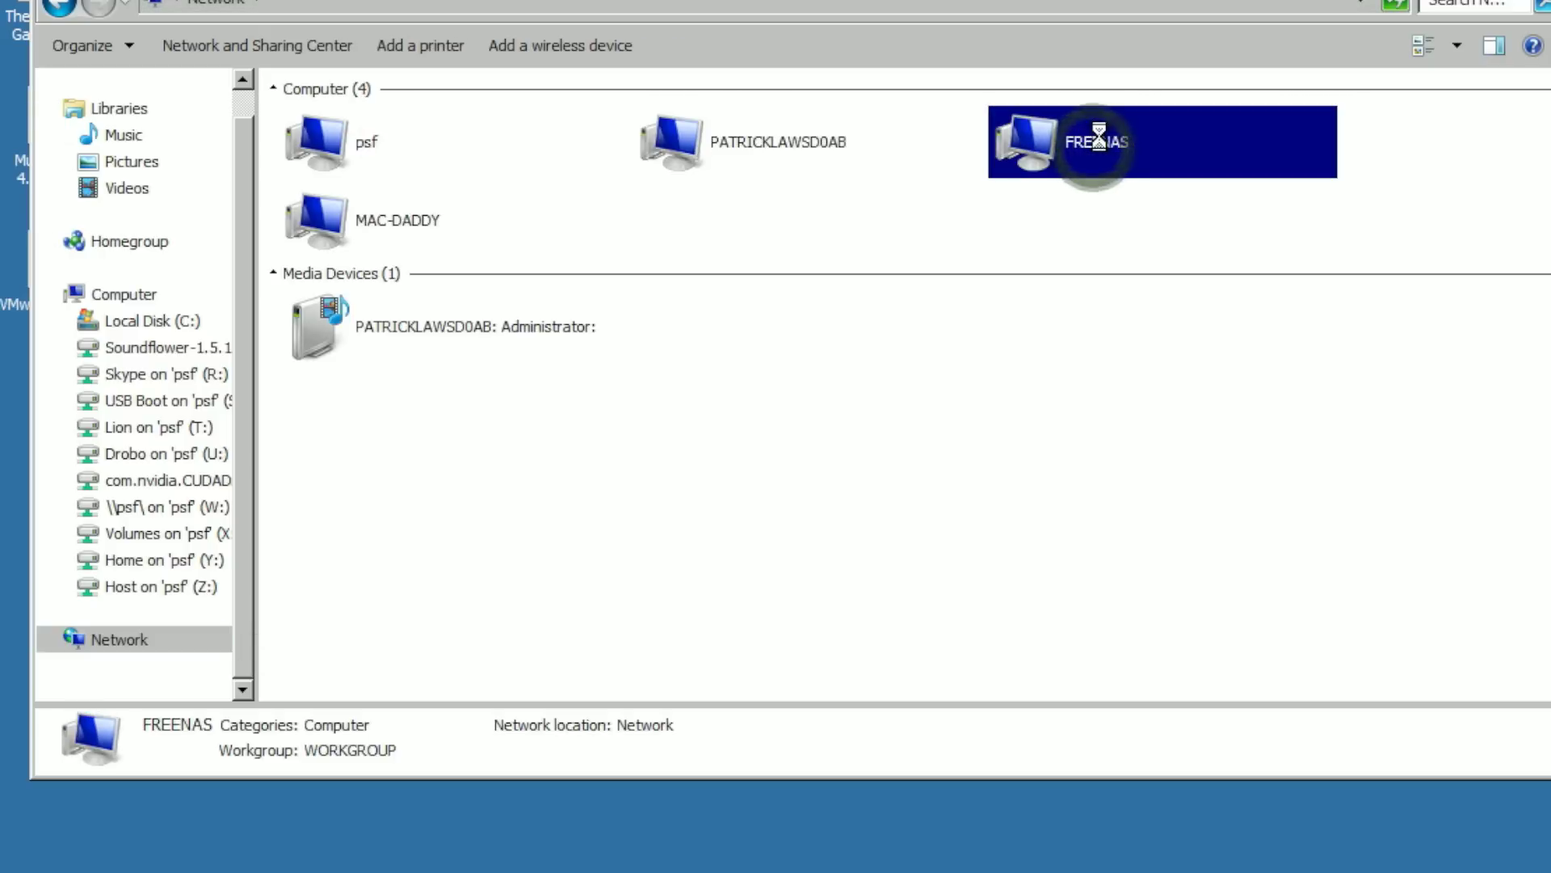
double_click(357, 123)
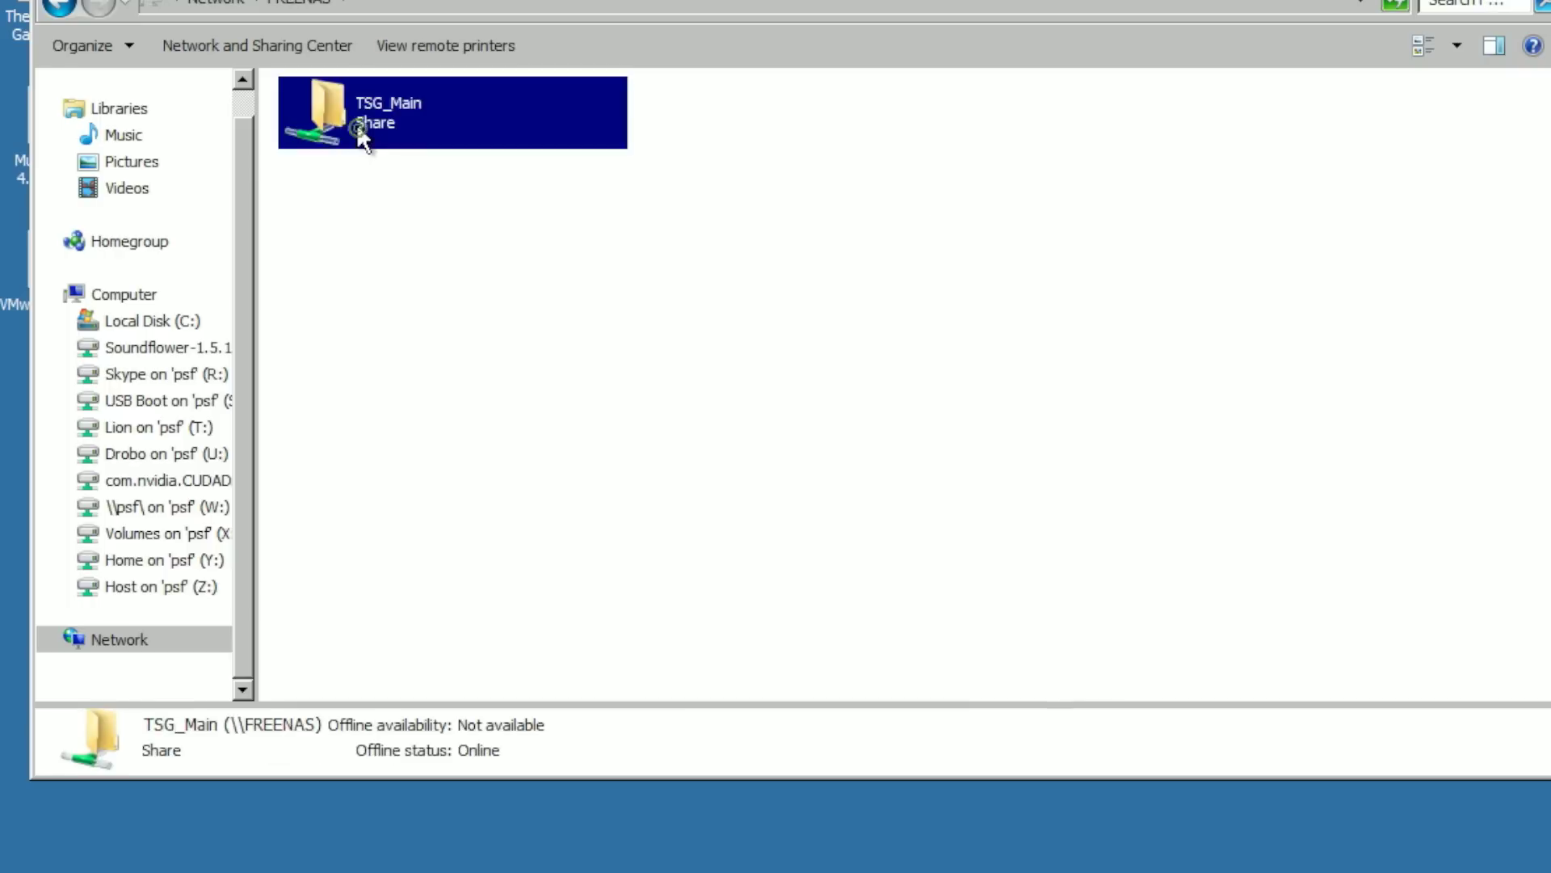
Step: Create a new text document inside the TSG_Main share
right_click(853, 357)
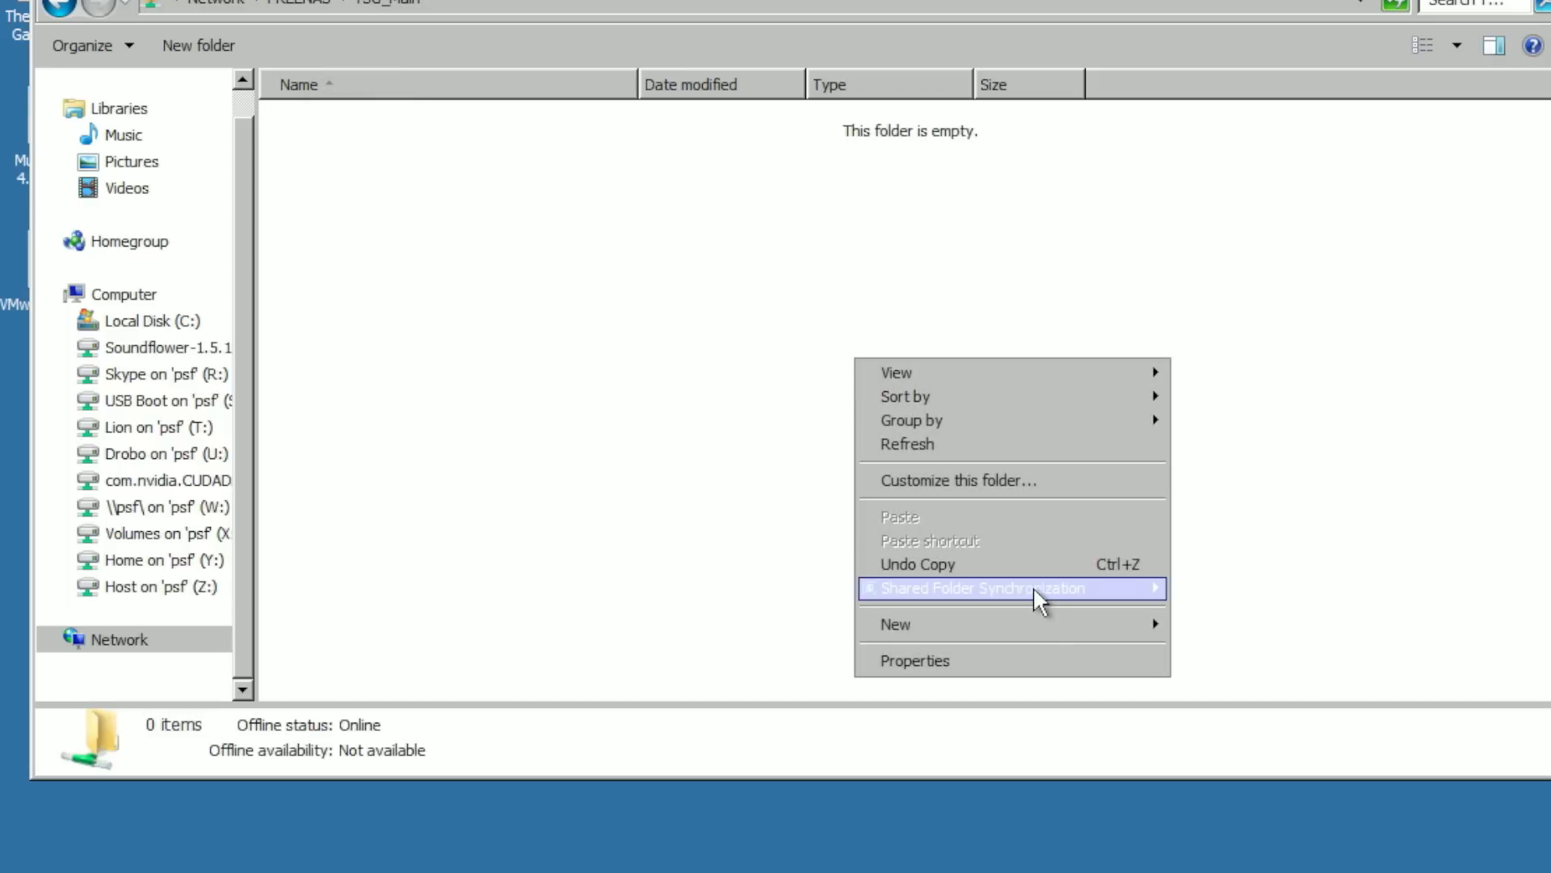
mouse_move(1047, 624)
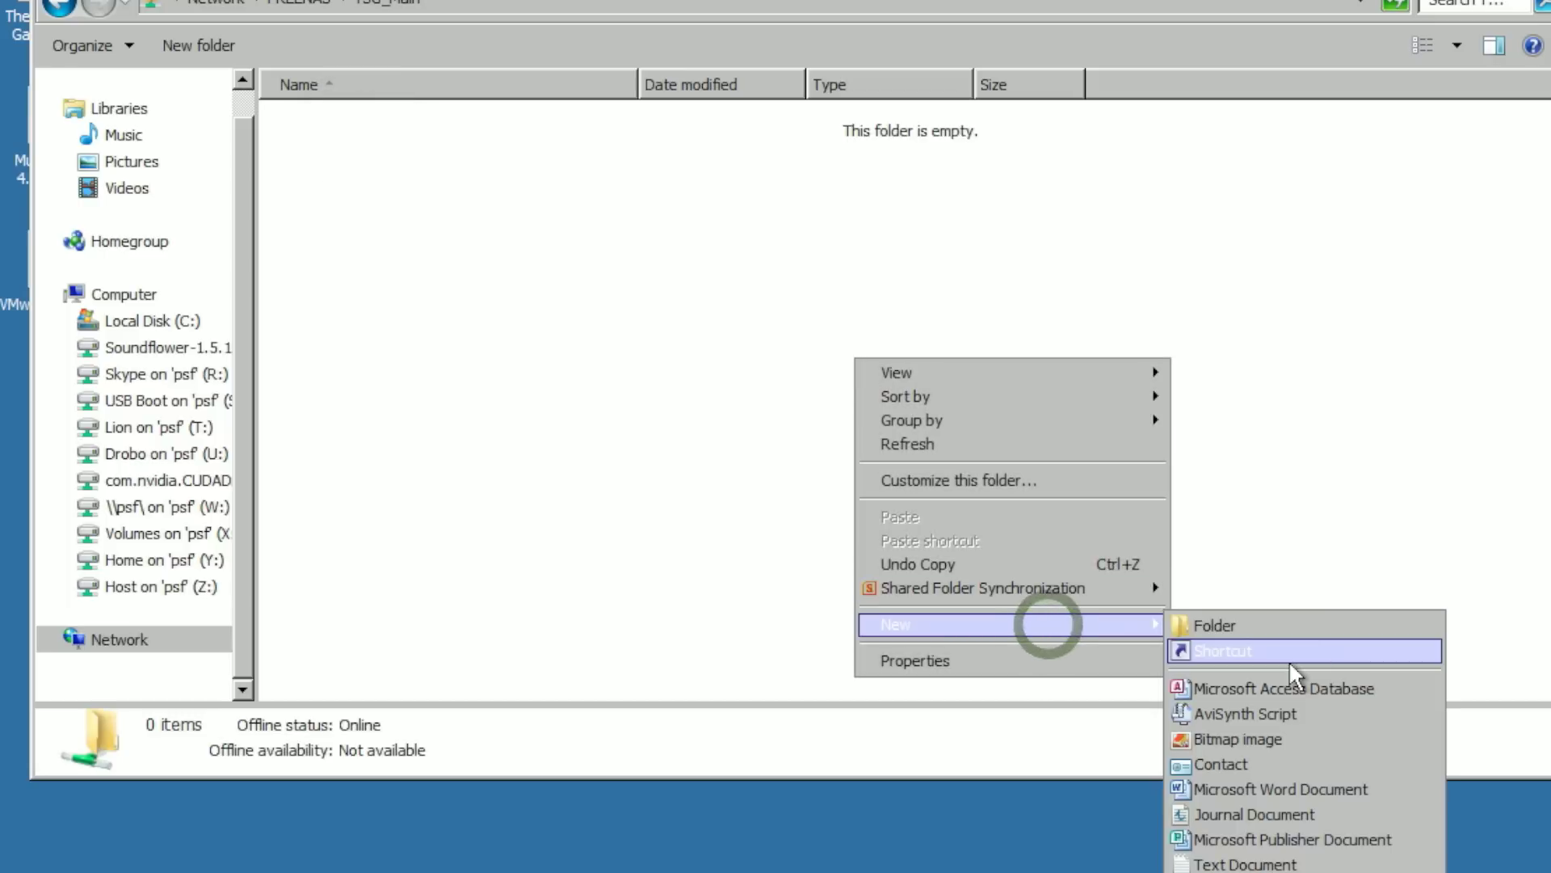
left_click(1249, 864)
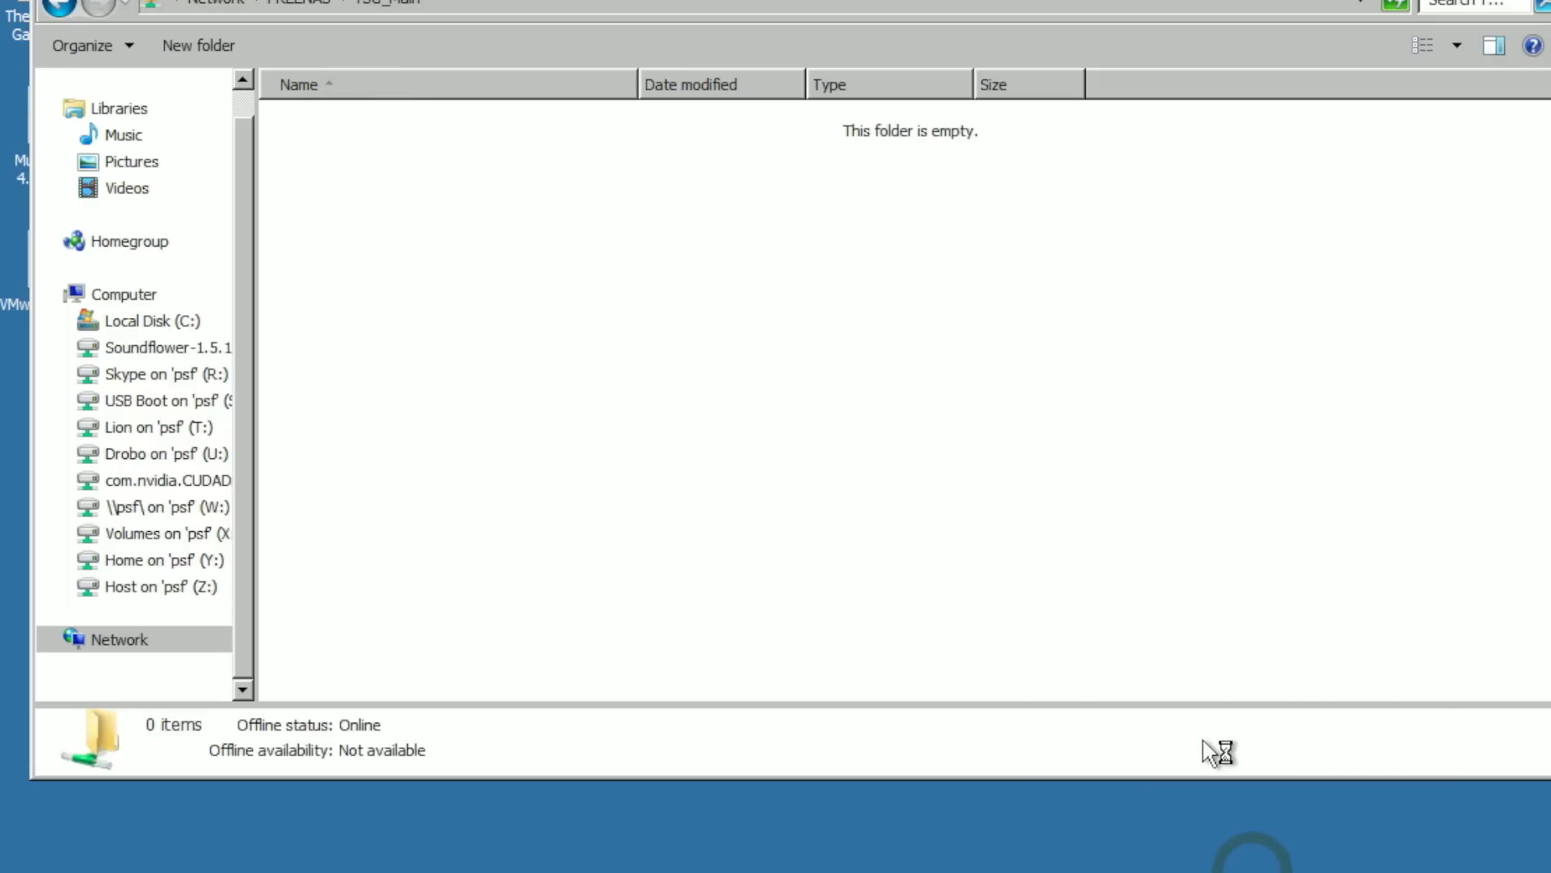
type("Testtest")
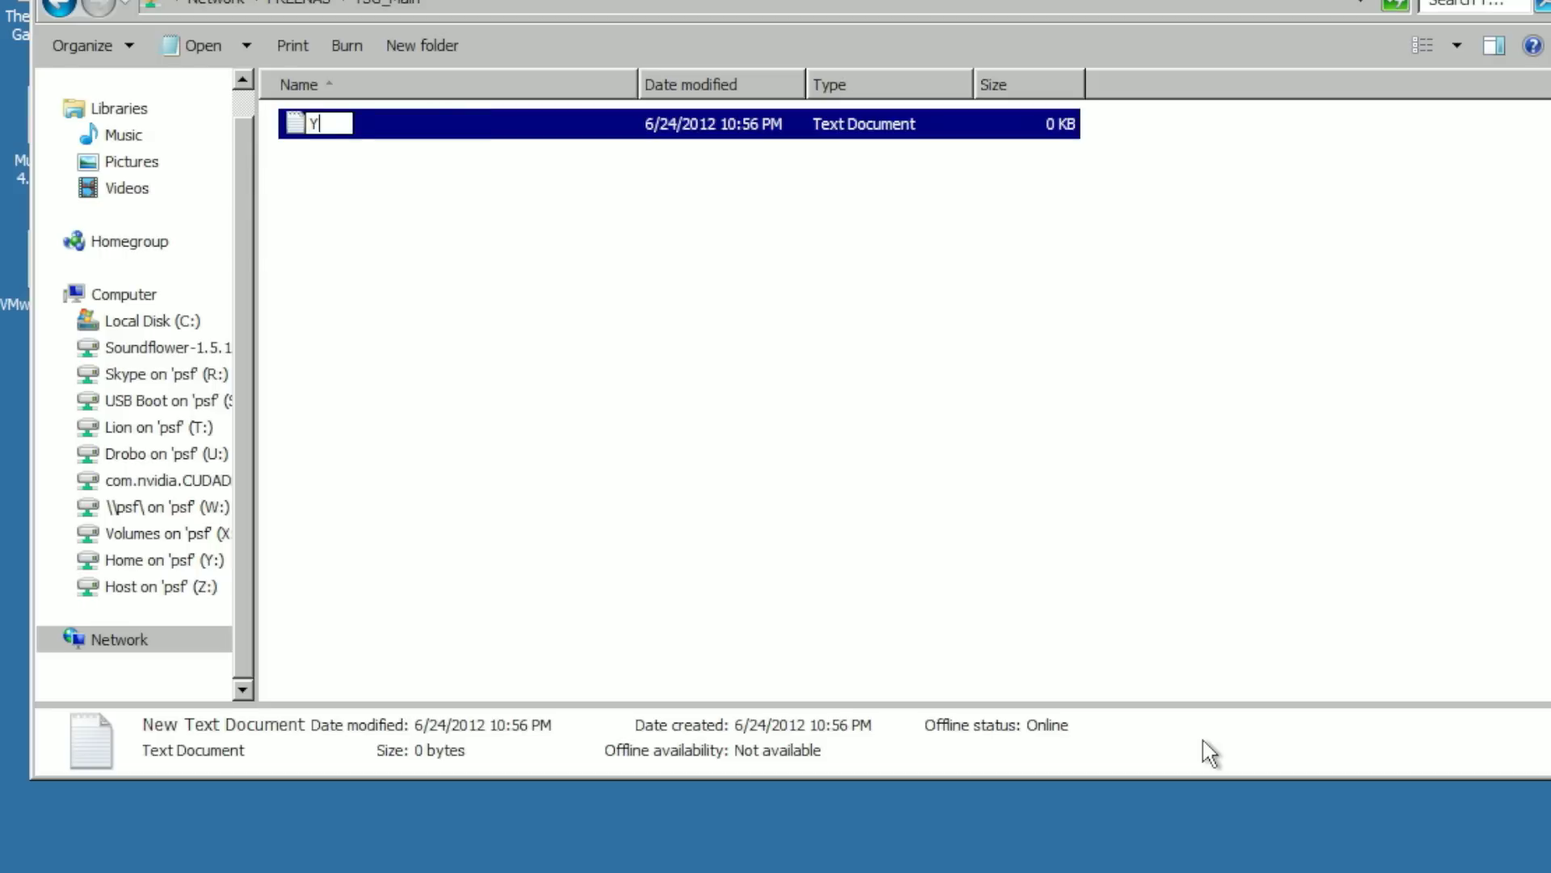
key("Escape")
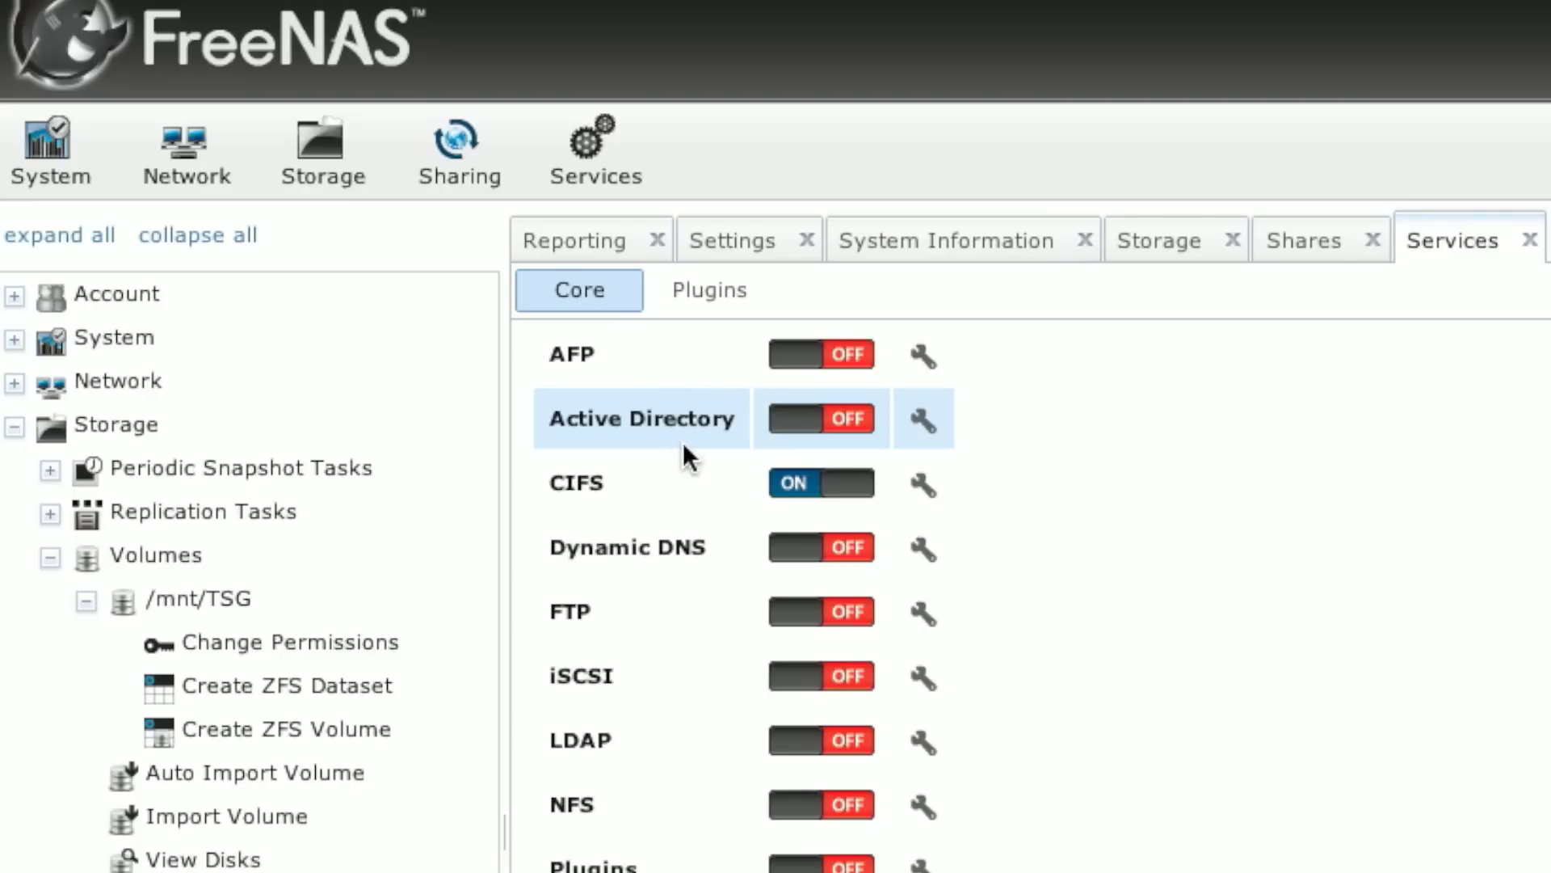
Step: Review the CIFS NetBIOS name, Workgroup and Description settings, then cancel without saving
left_click(596, 164)
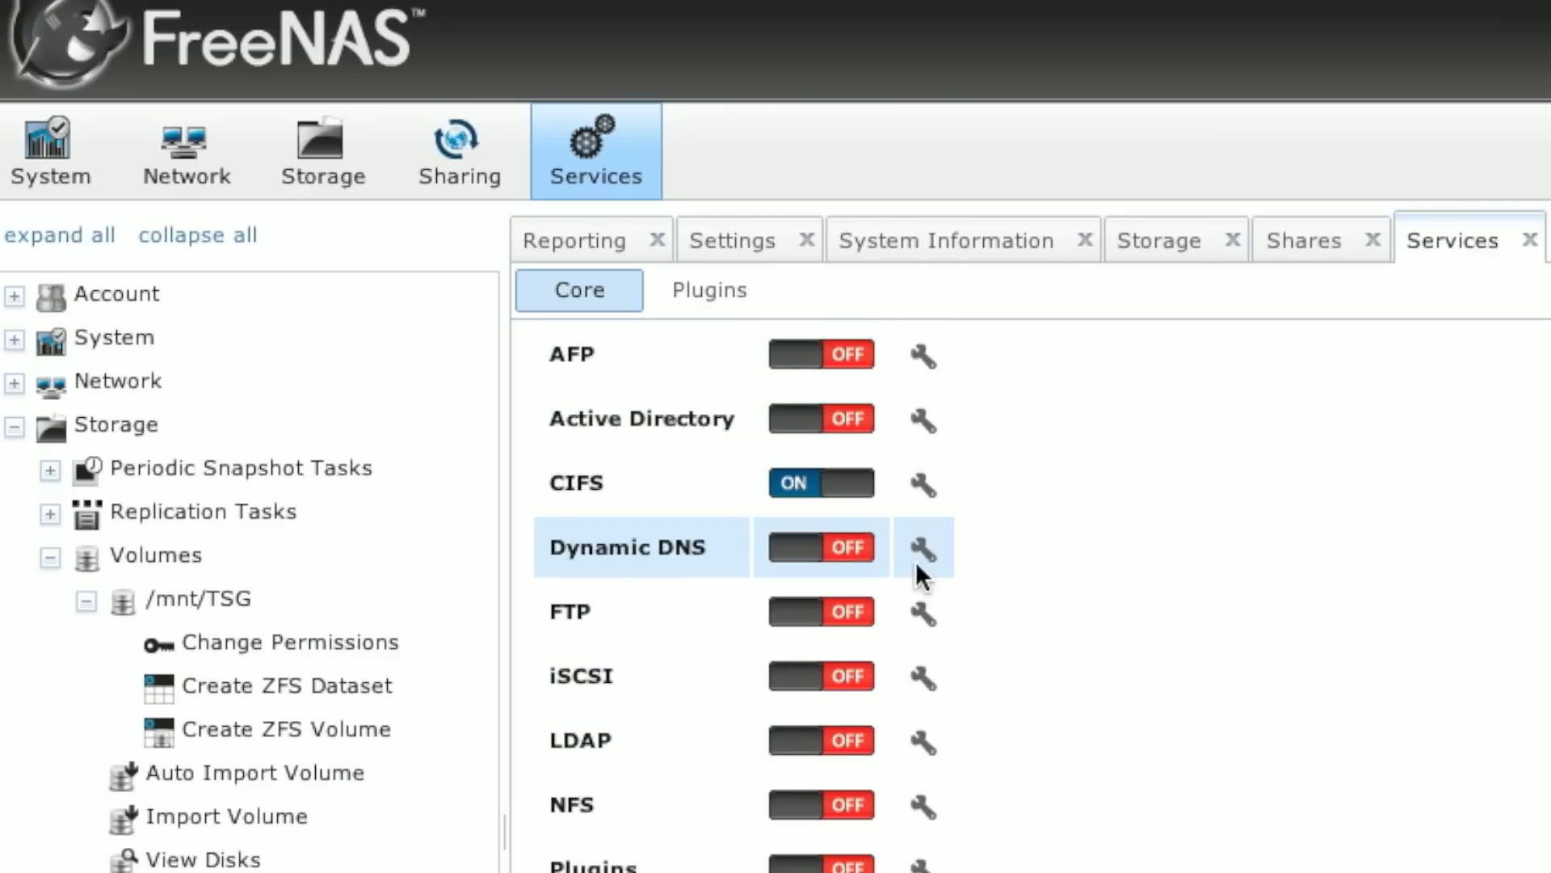
left_click(927, 489)
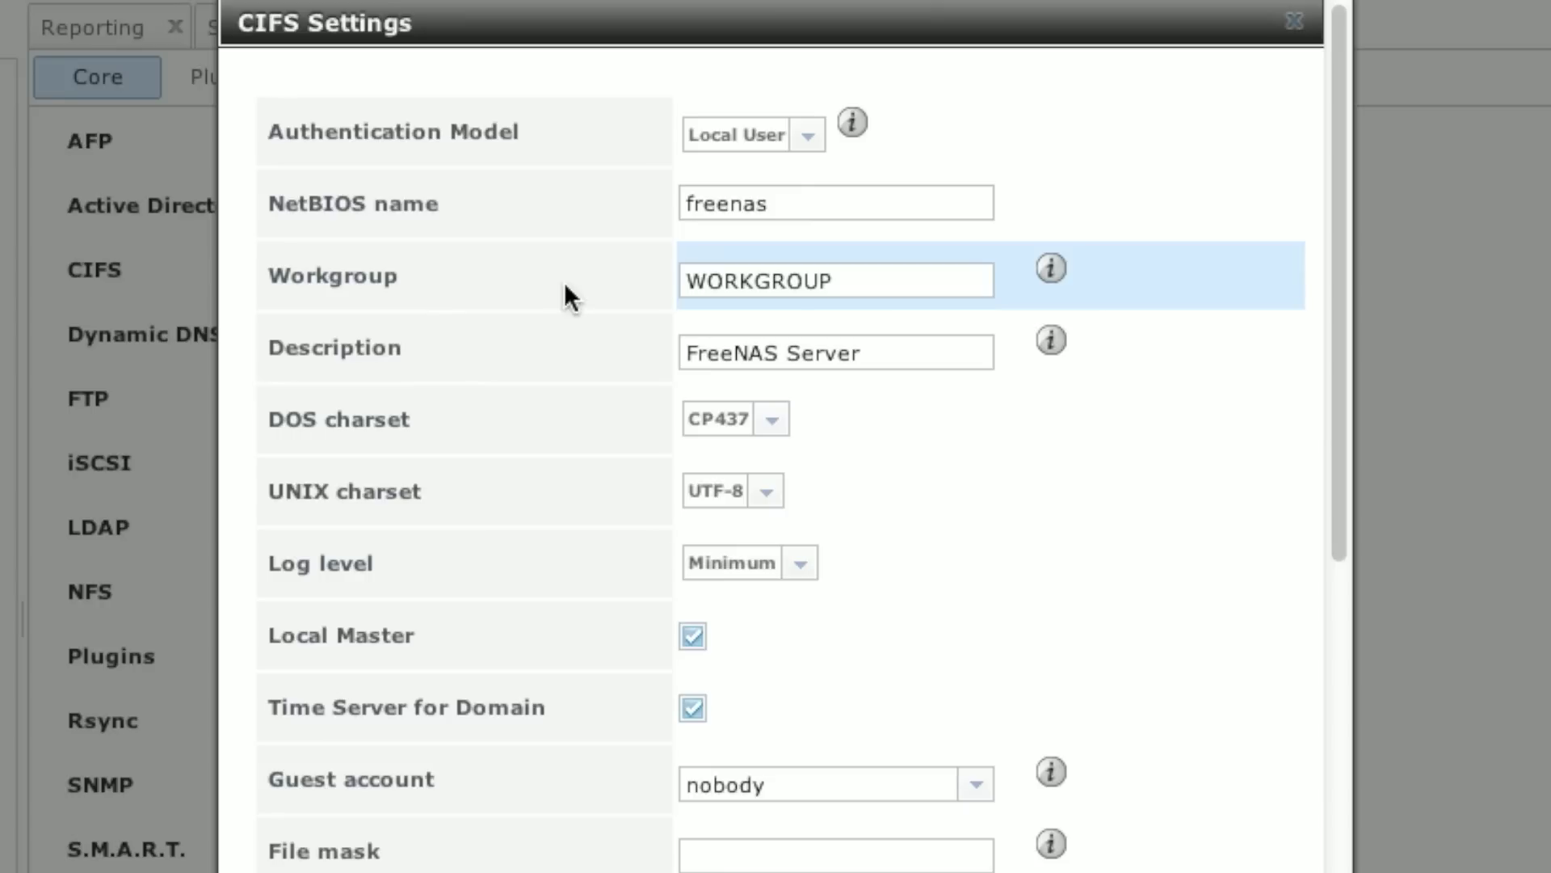
left_click(857, 198)
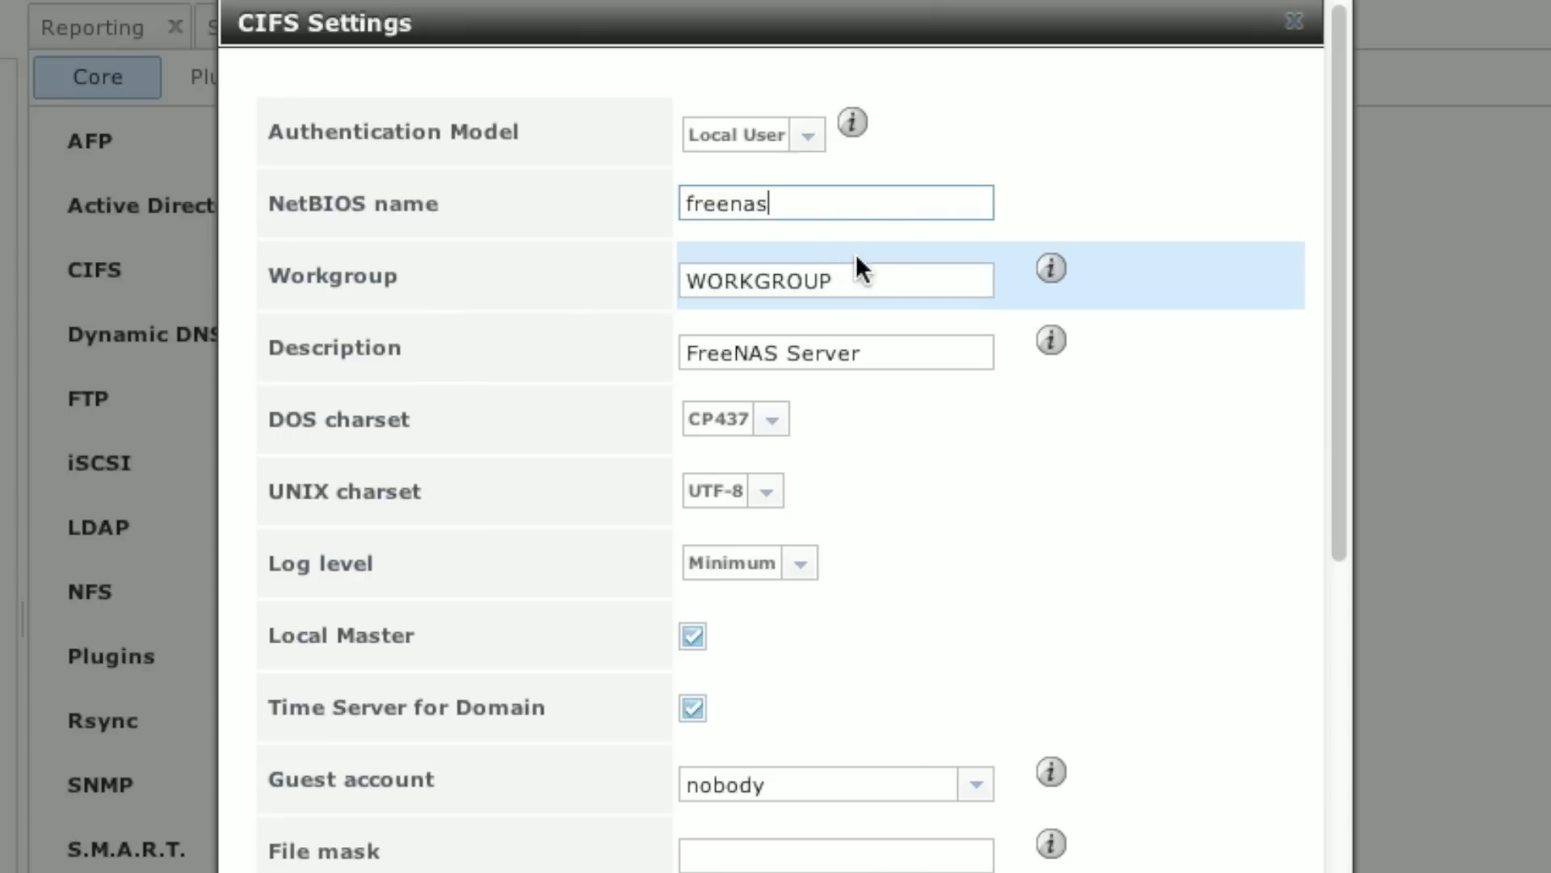
left_click(859, 283)
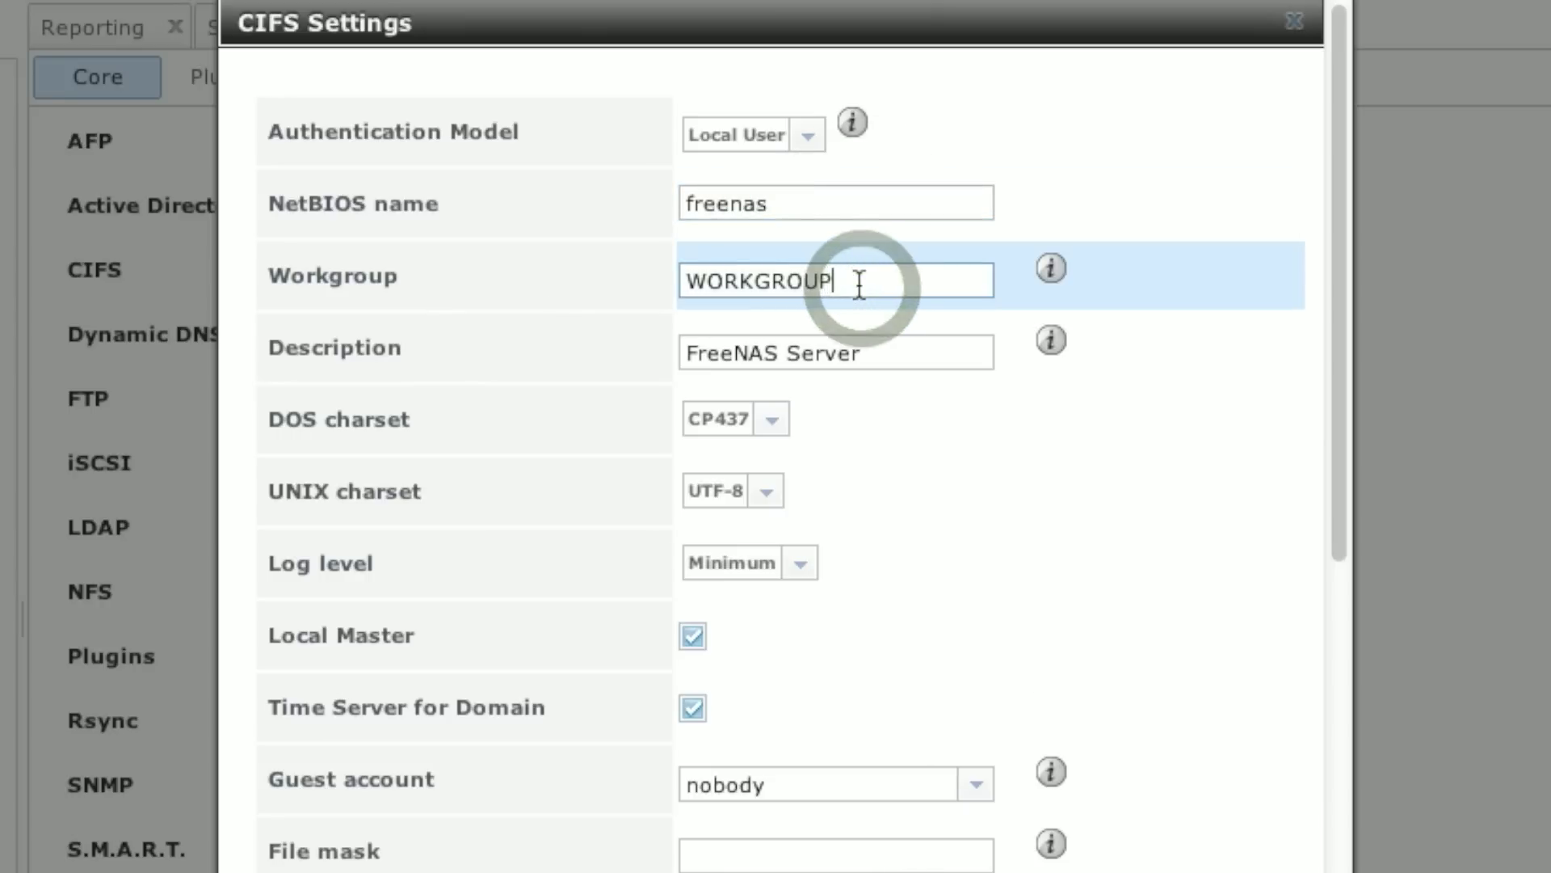
left_click(907, 358)
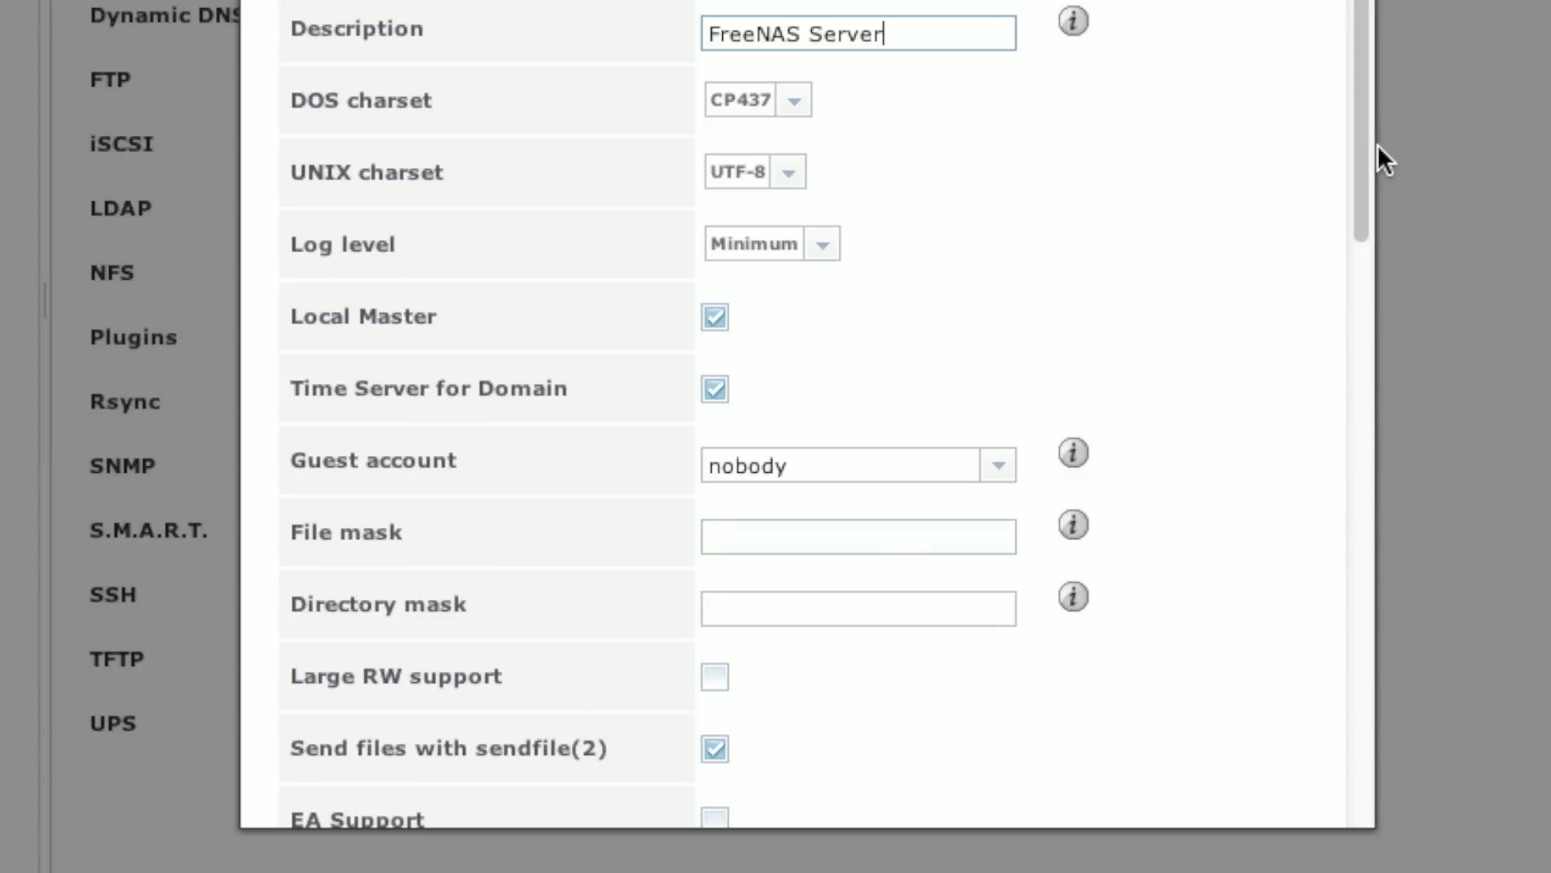
left_click_drag(1365, 121, 1353, 90)
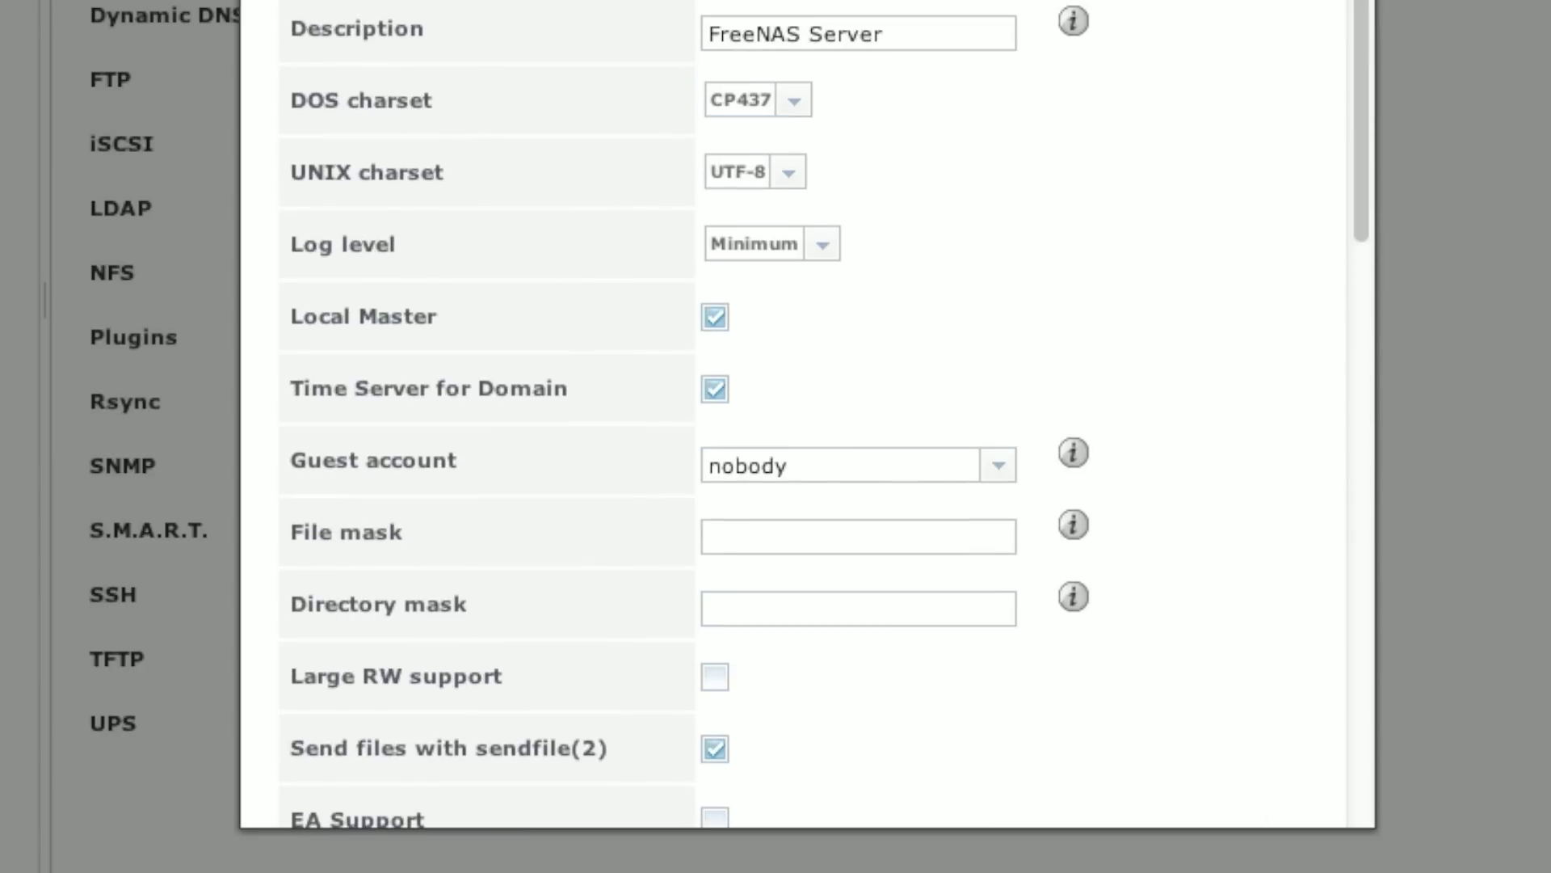
left_click_drag(1360, 40, 1344, 703)
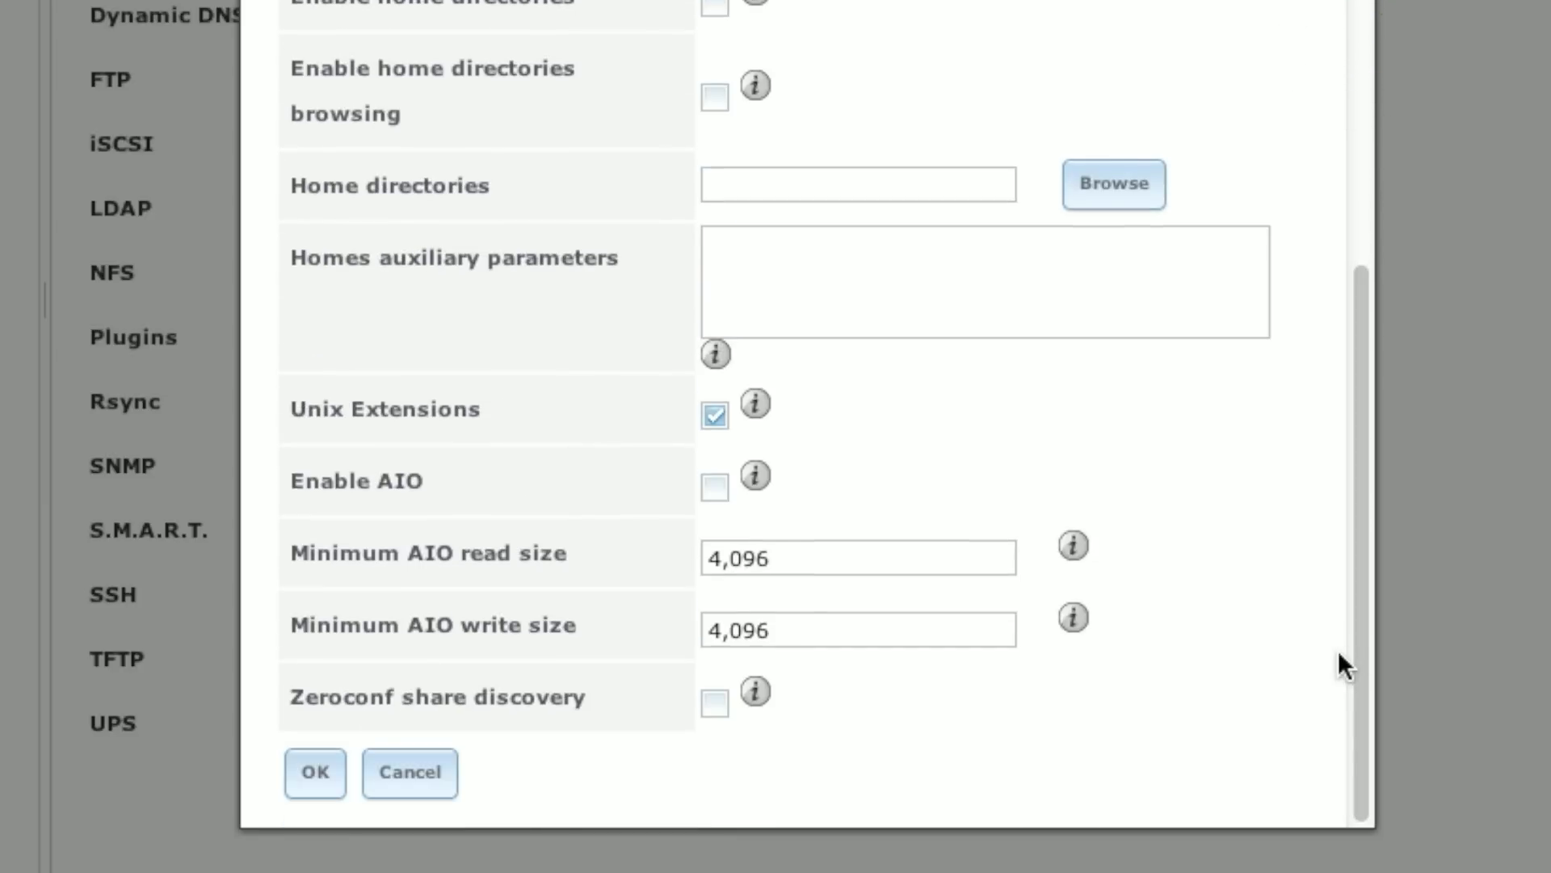
left_click(408, 779)
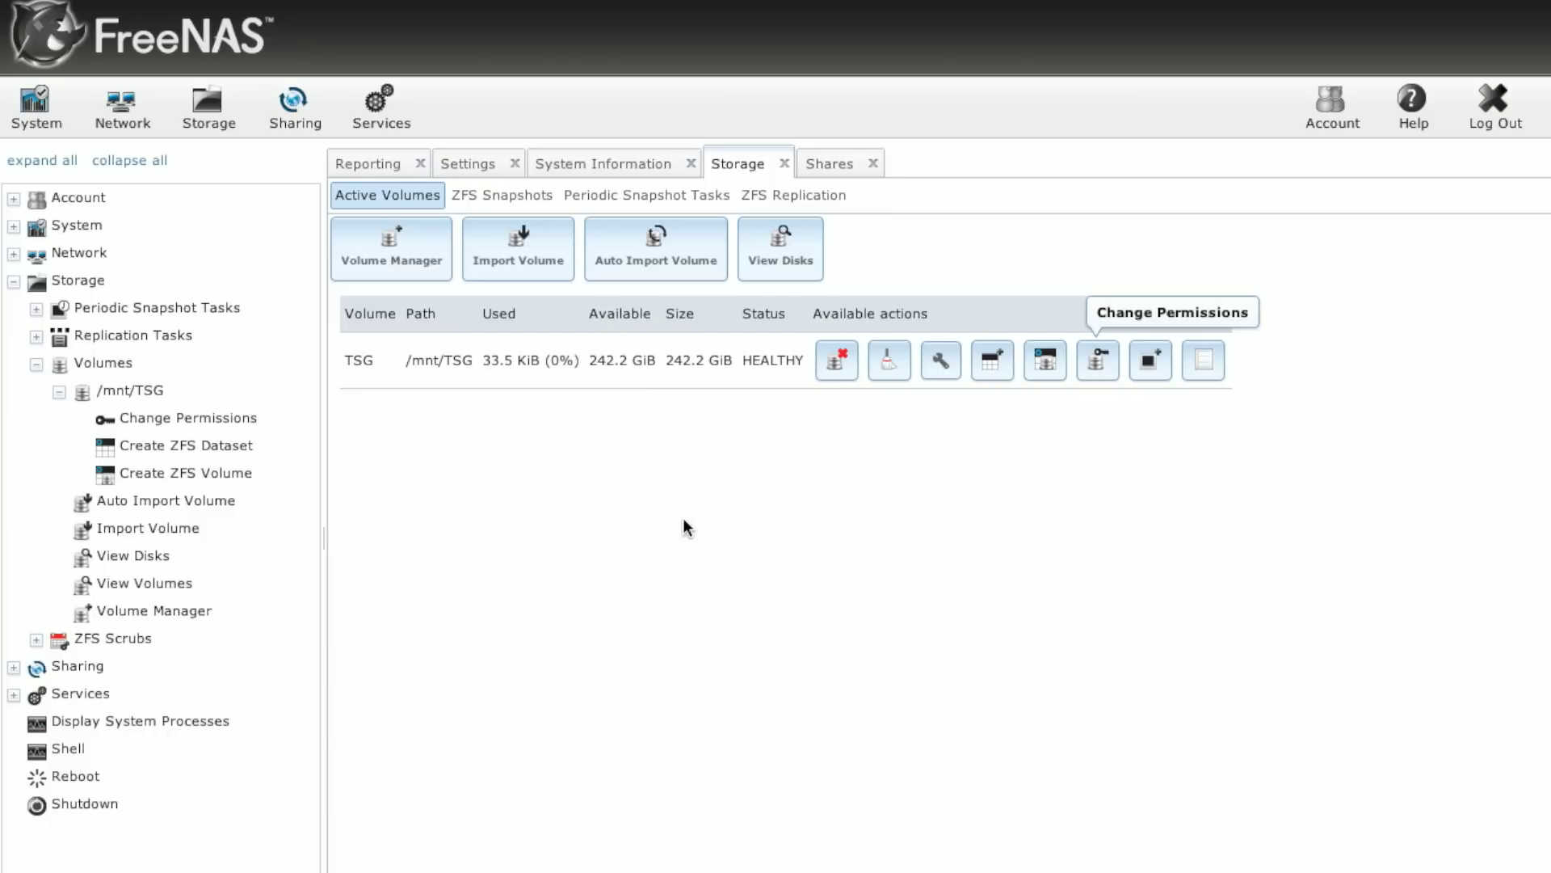
Step: Begin a new user with username Pox and full name Pox
left_click(14, 199)
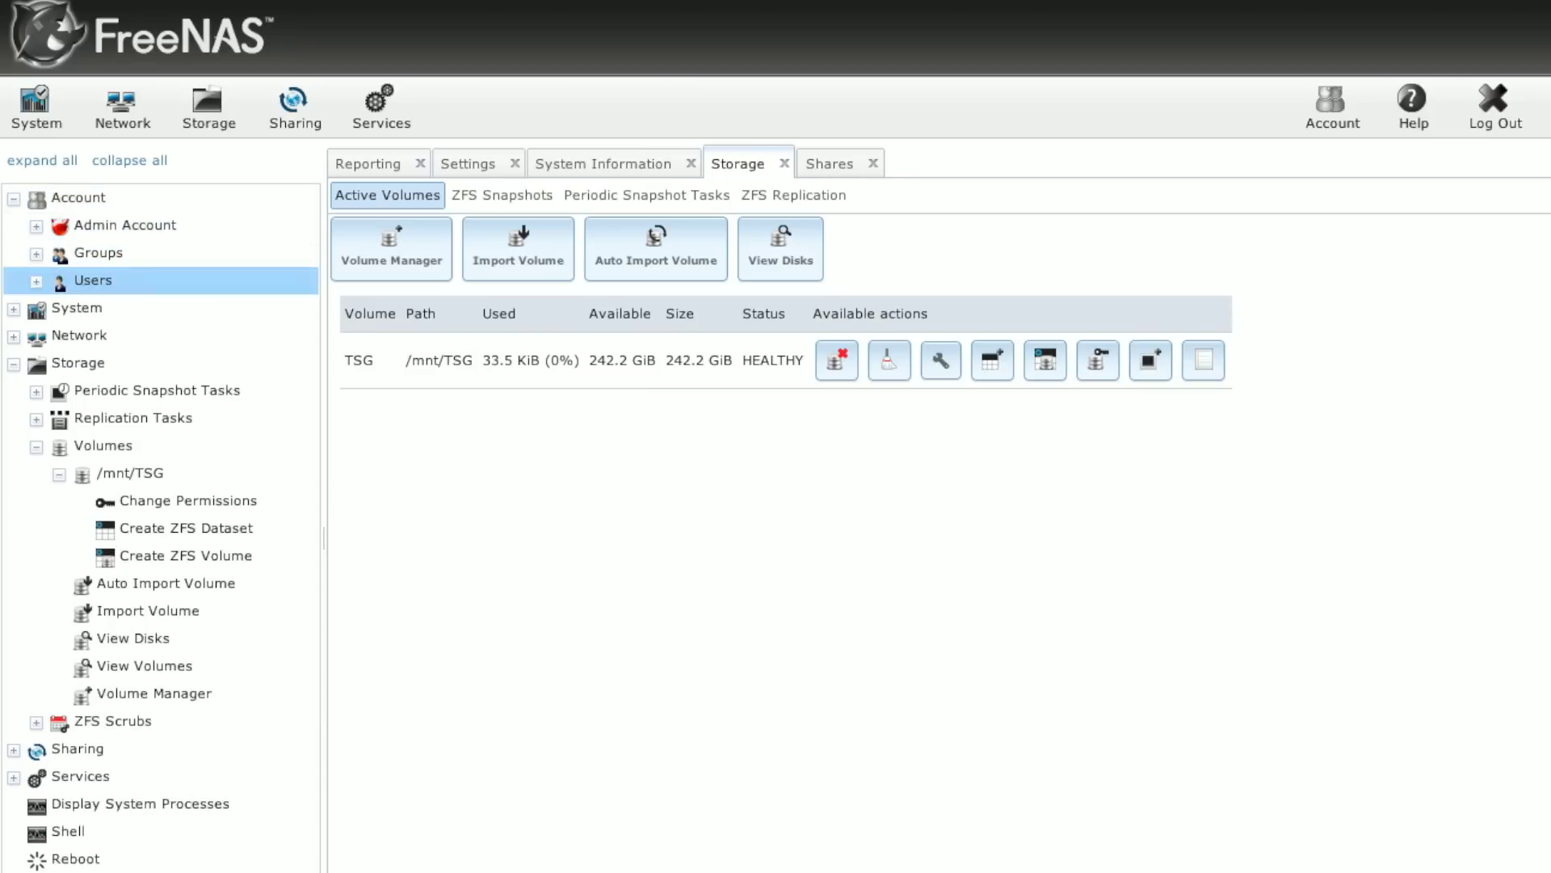
left_click(23, 195)
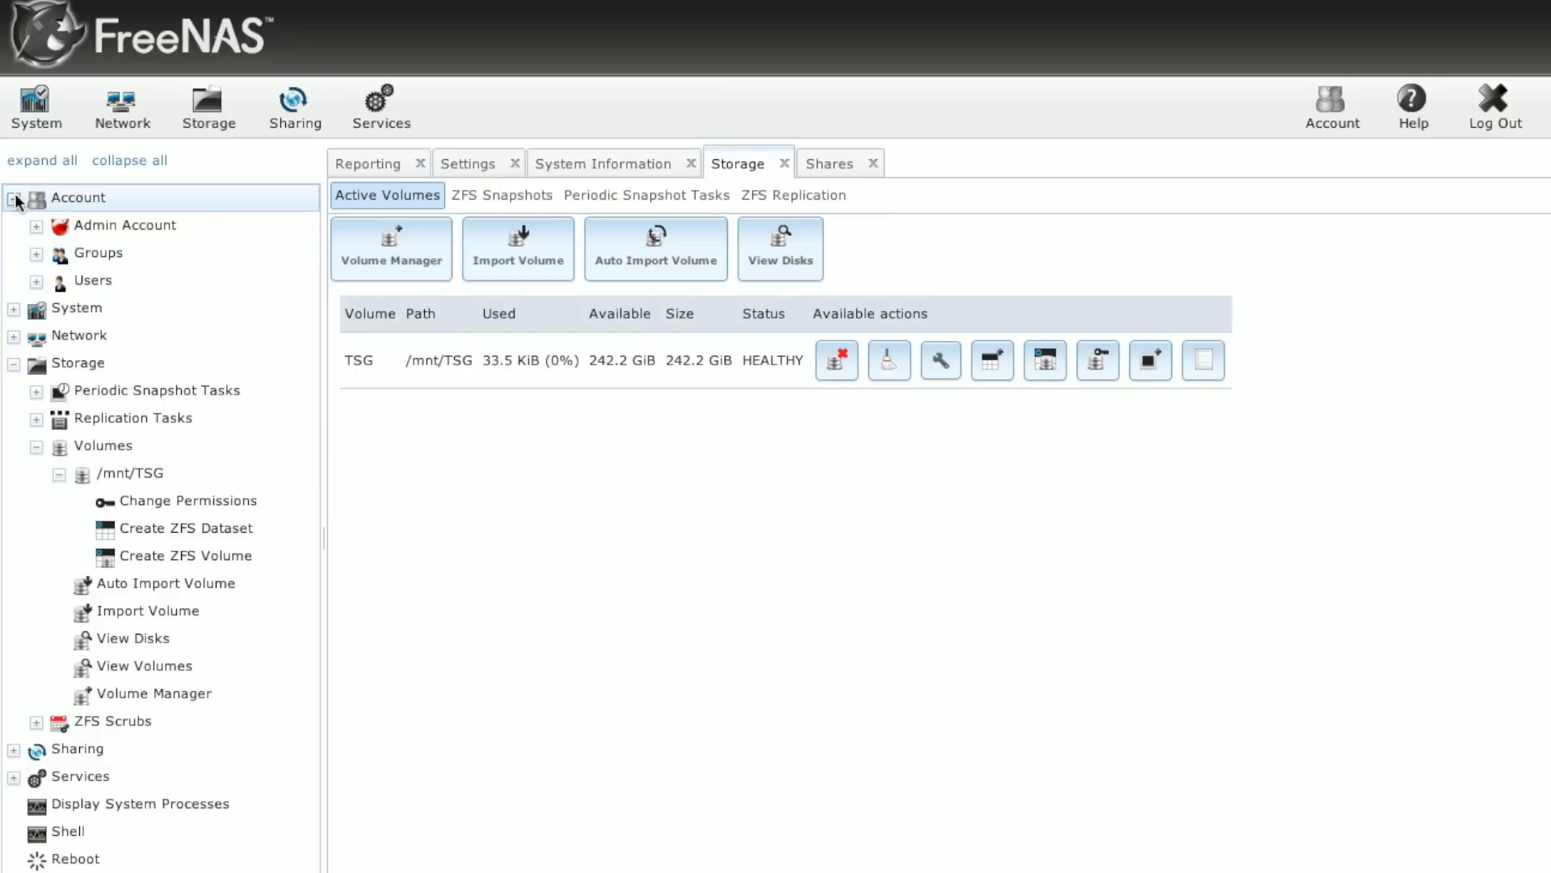
left_click(36, 281)
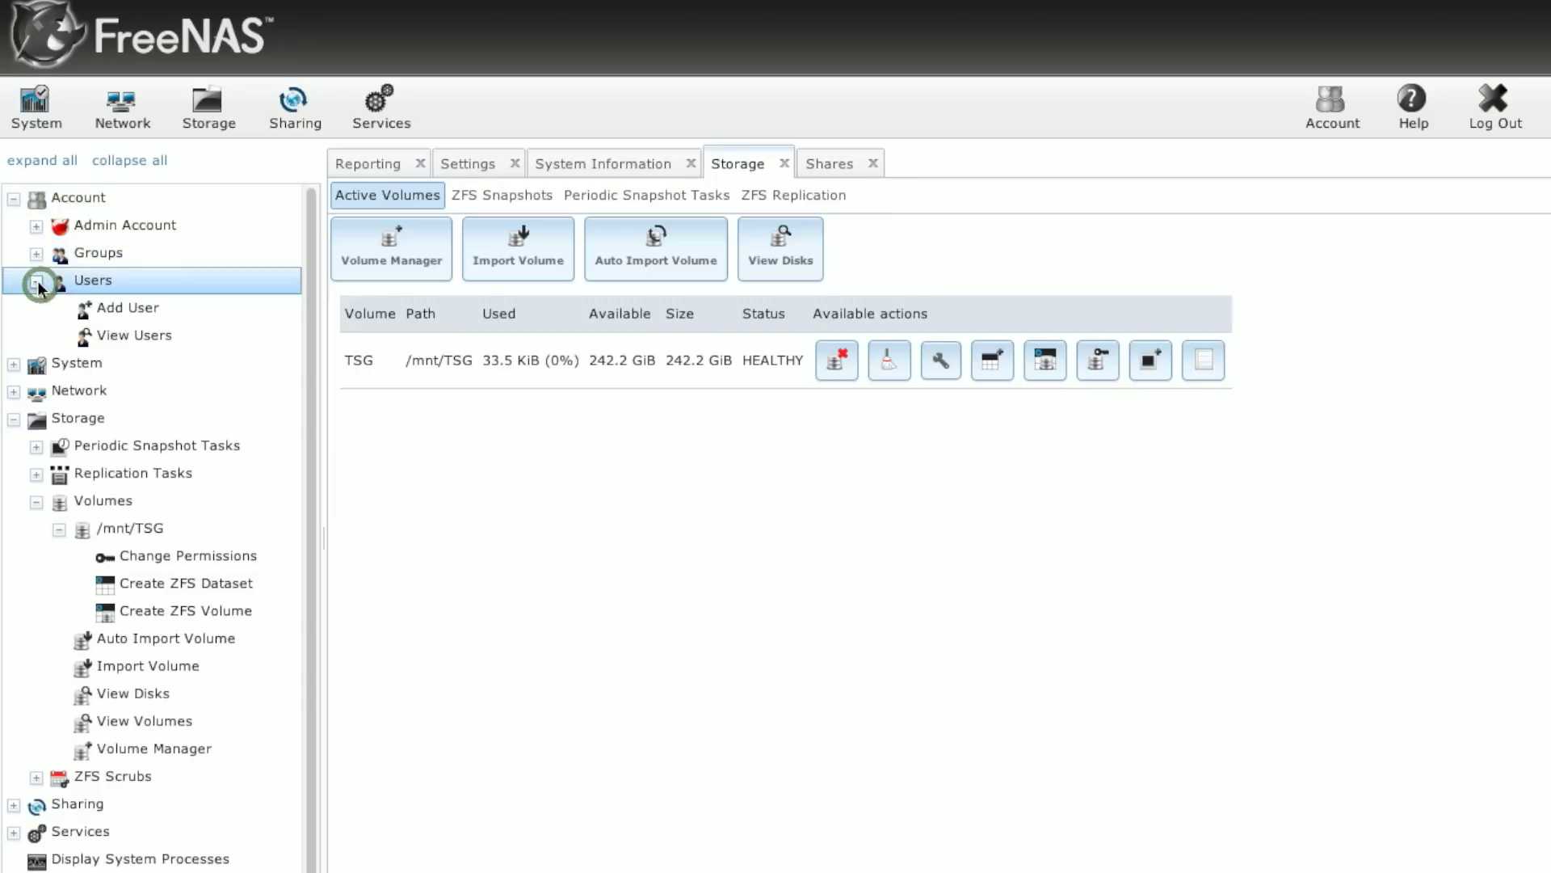
left_click(138, 309)
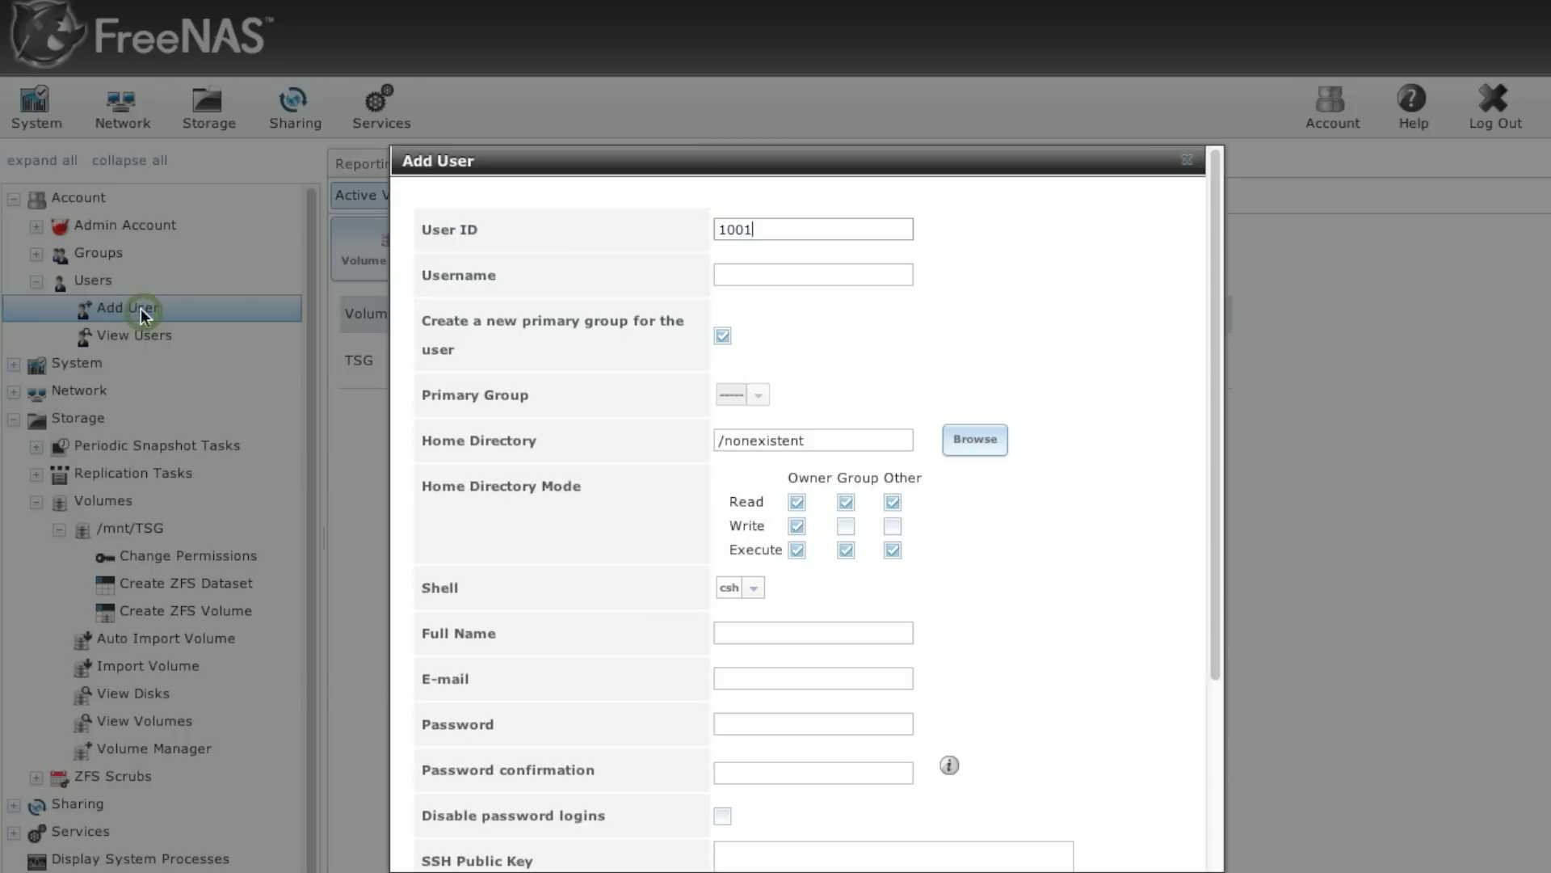
left_click(802, 279)
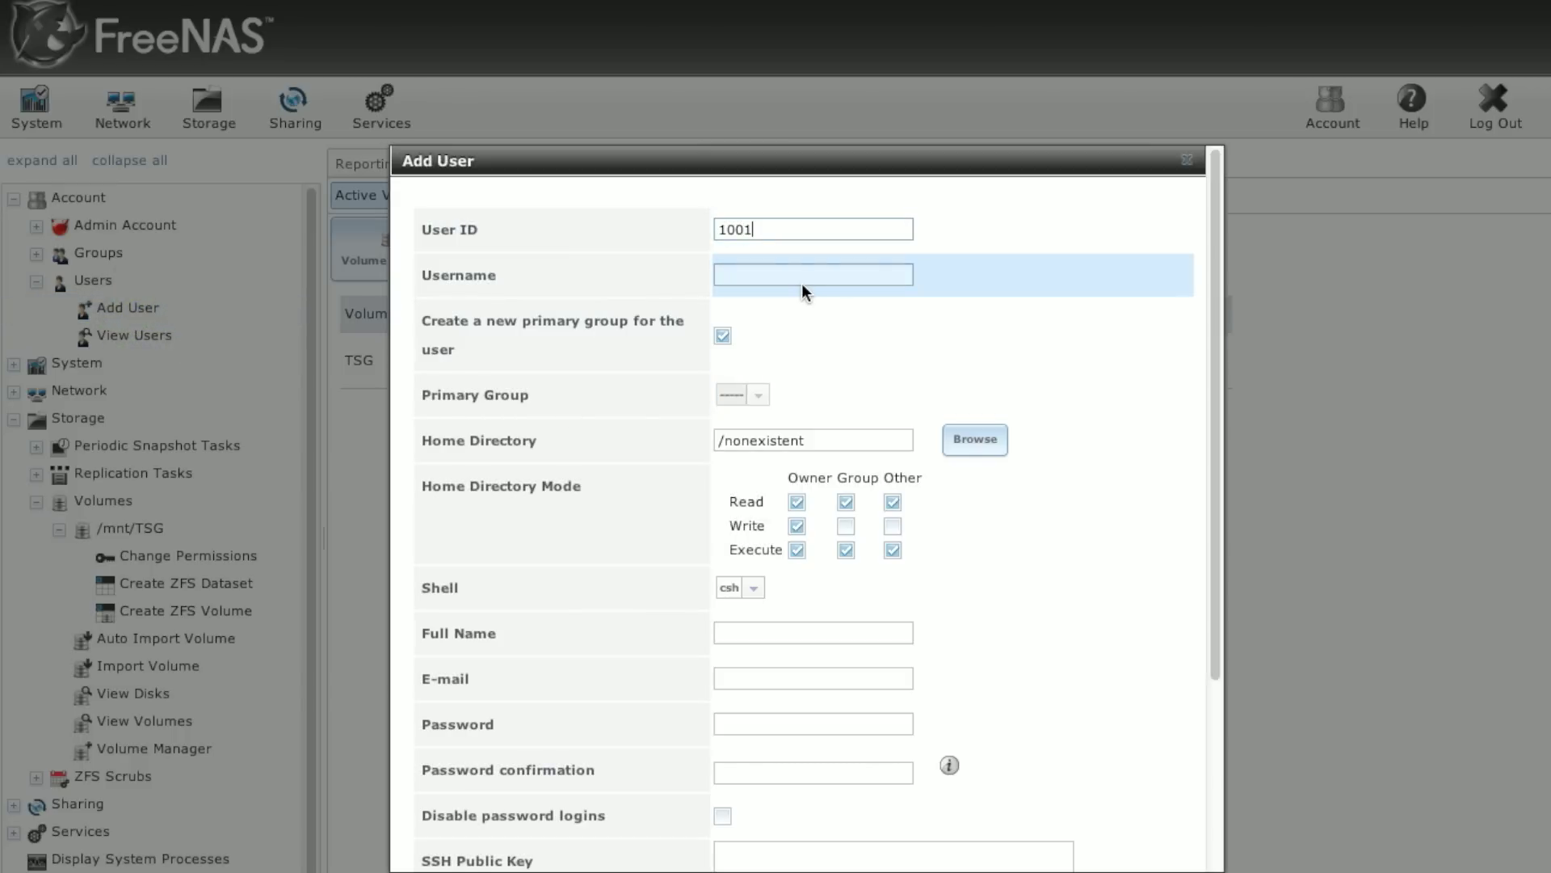
type("Pox")
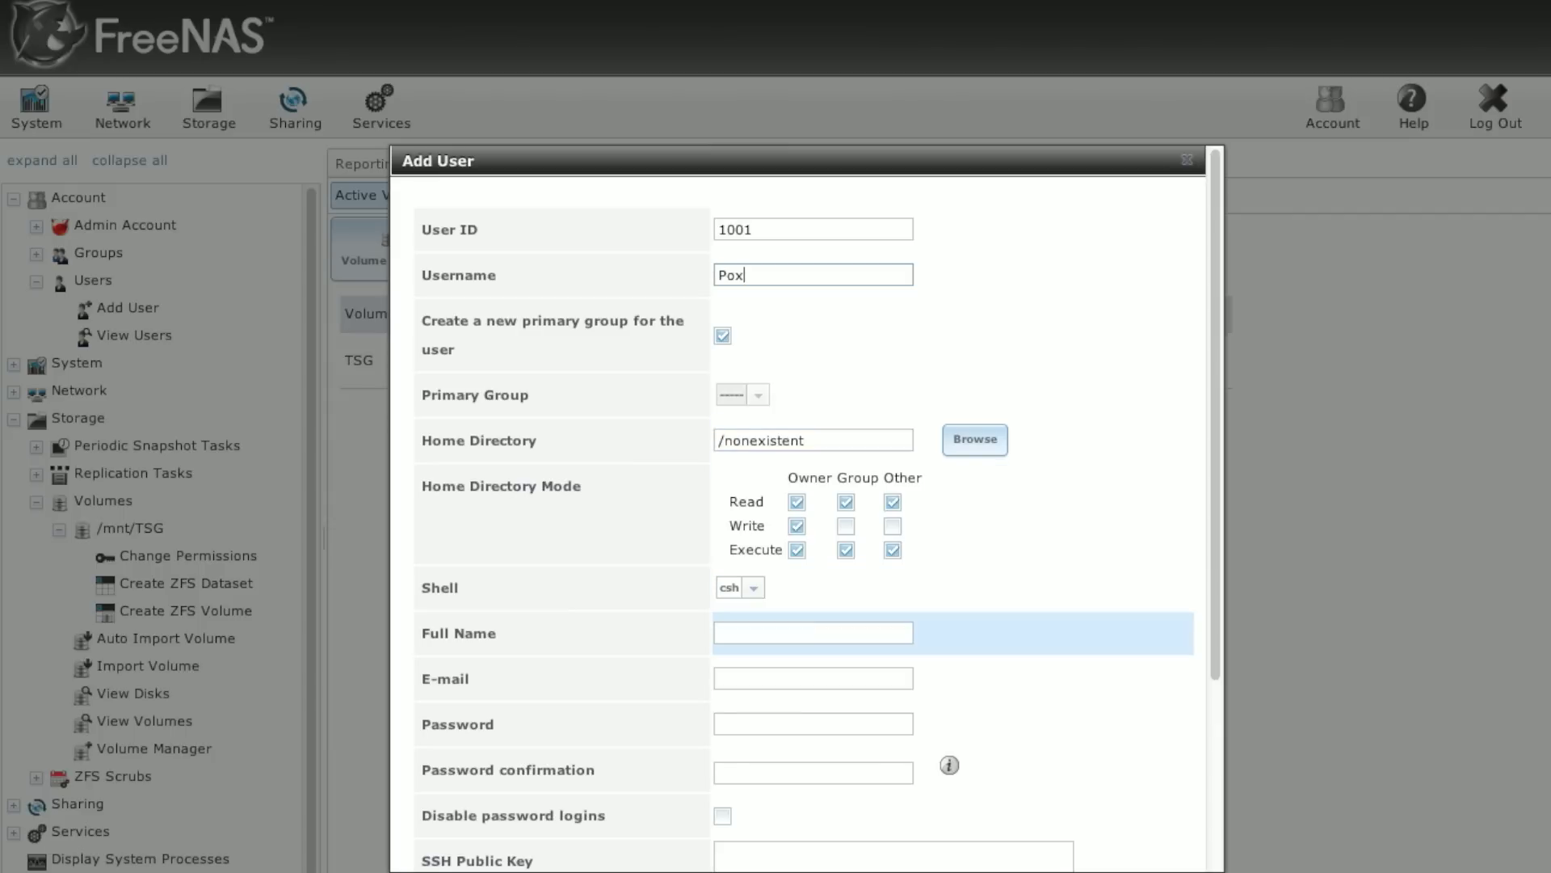
left_click(747, 632)
type("Pox")
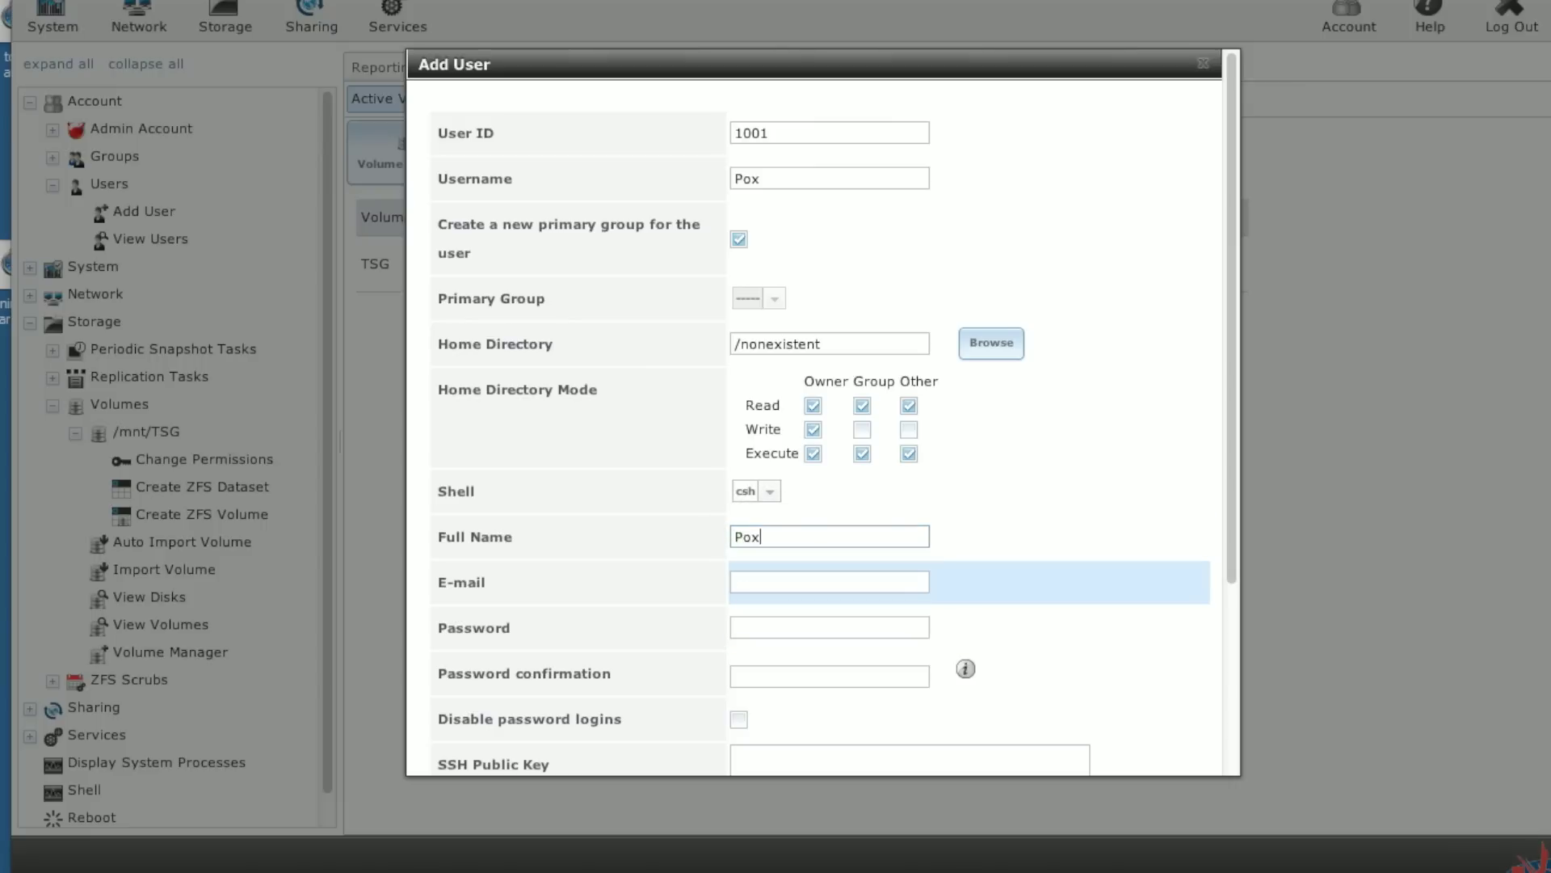
scroll(1235, 563, "down", 3)
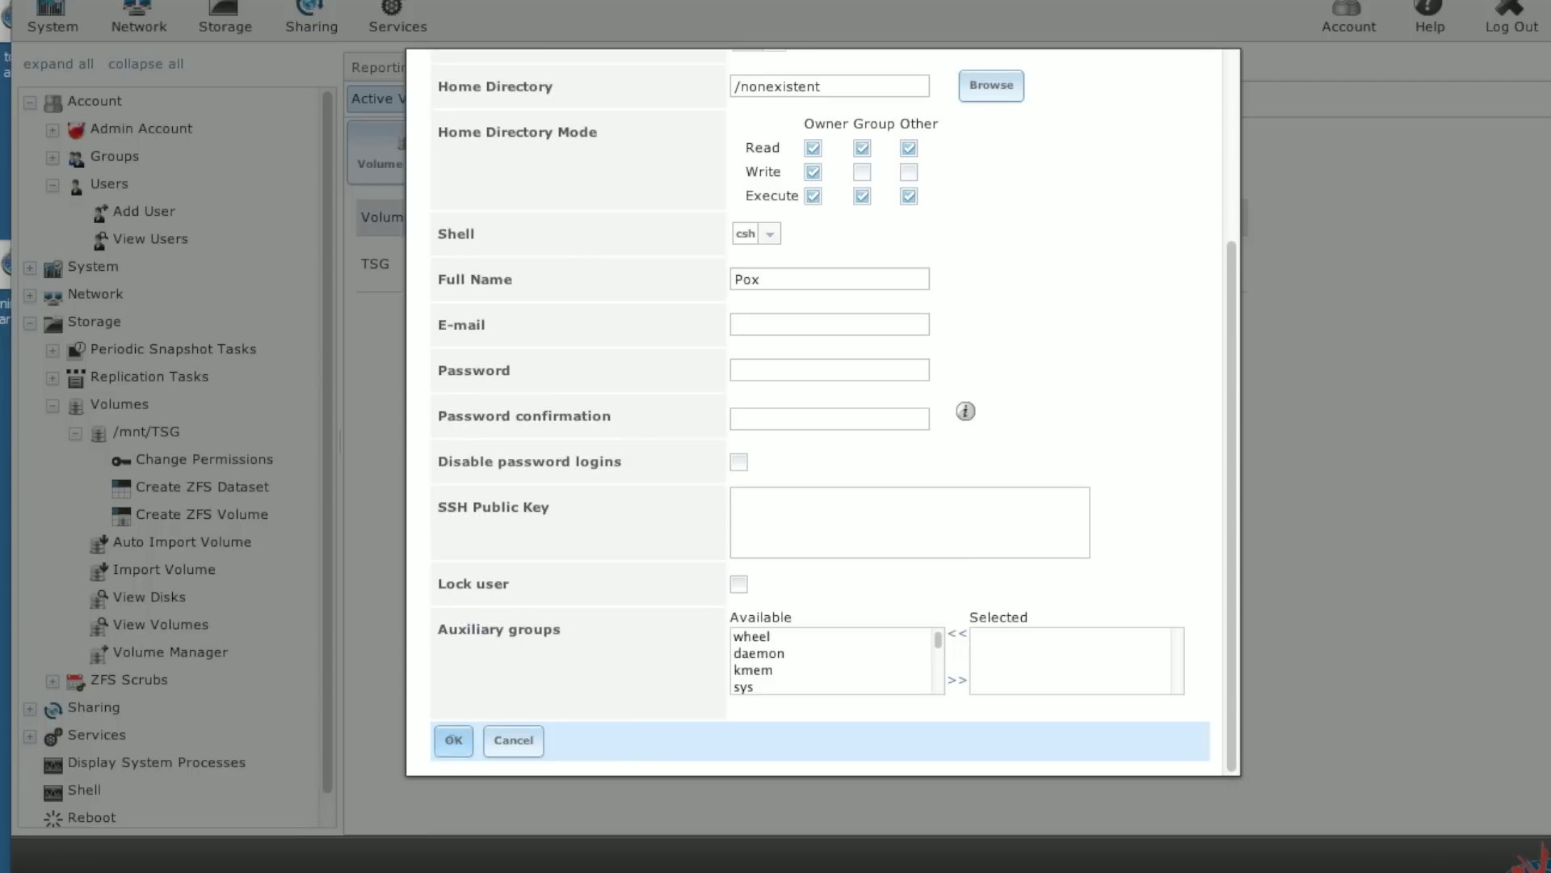
Step: Enter and confirm the user's password, then save the Pox account
left_click(453, 740)
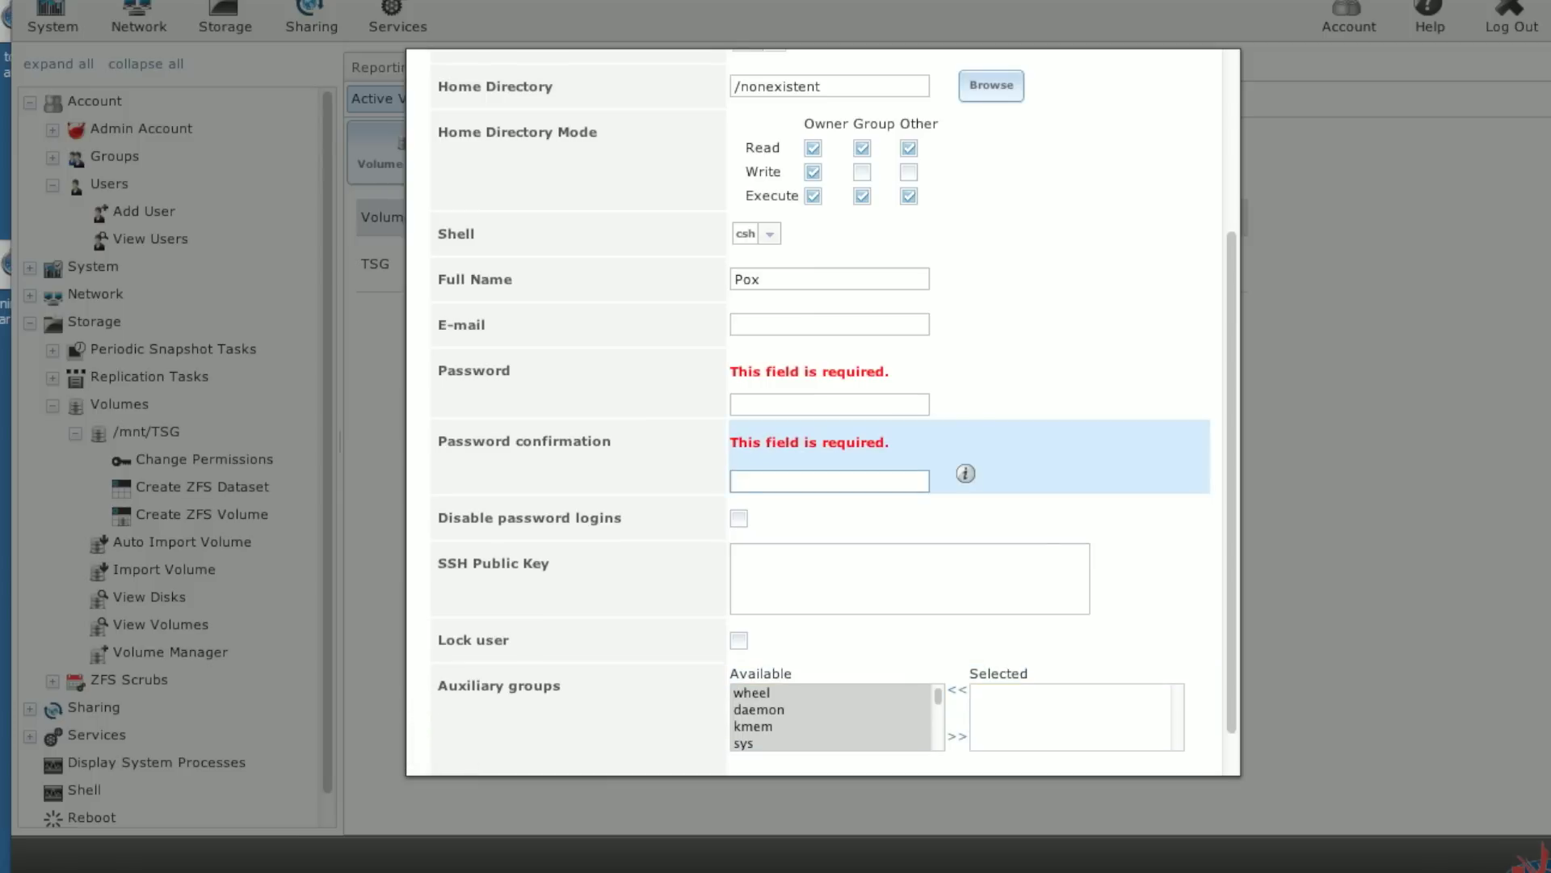
left_click(782, 412)
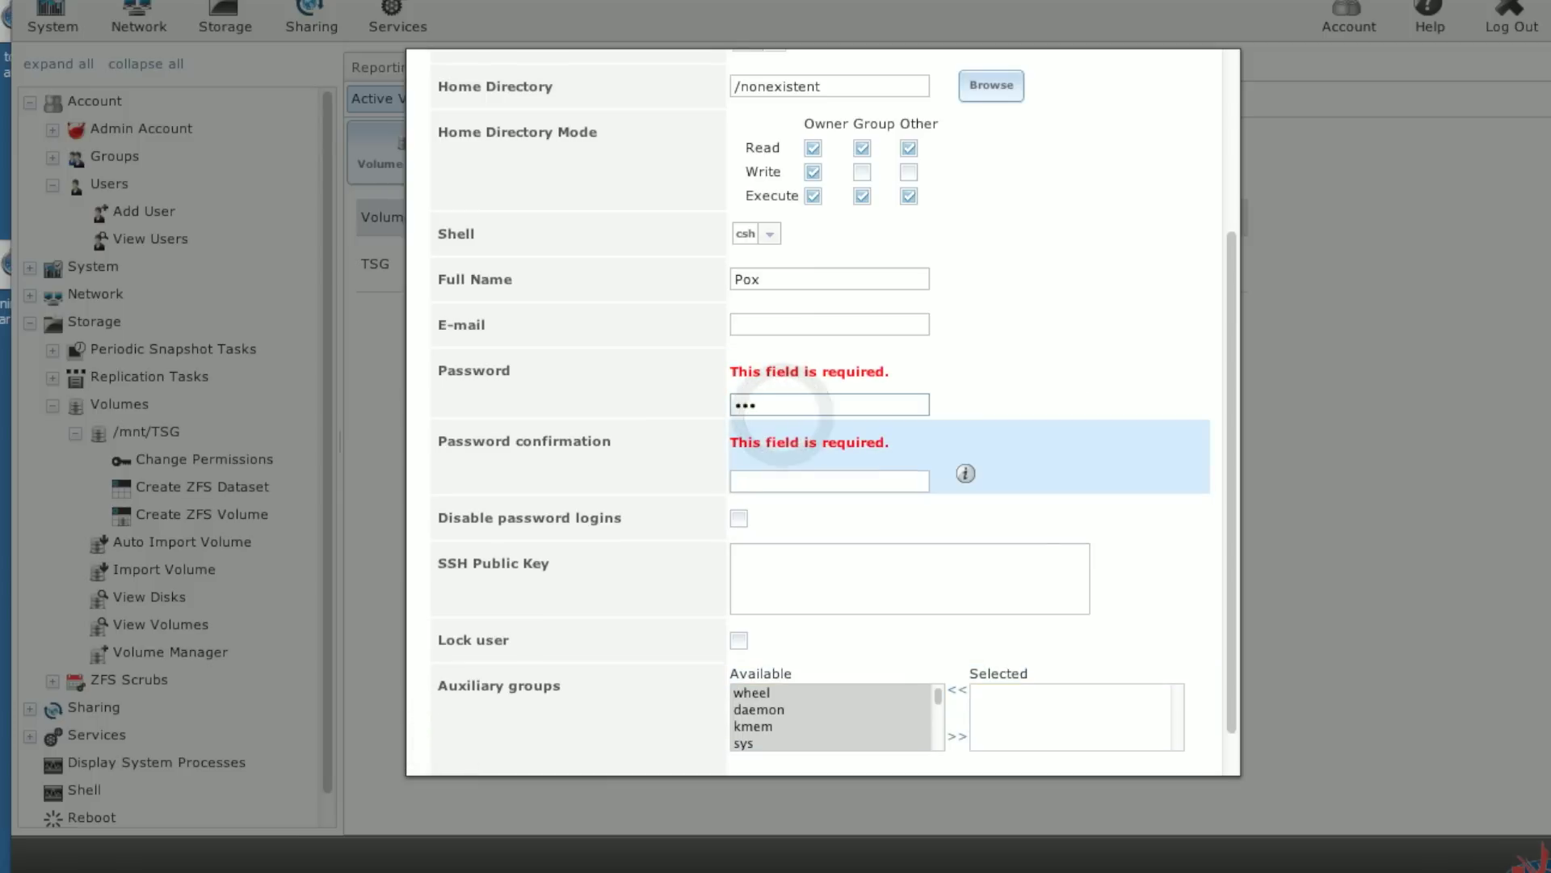
left_click(786, 475)
left_click(455, 770)
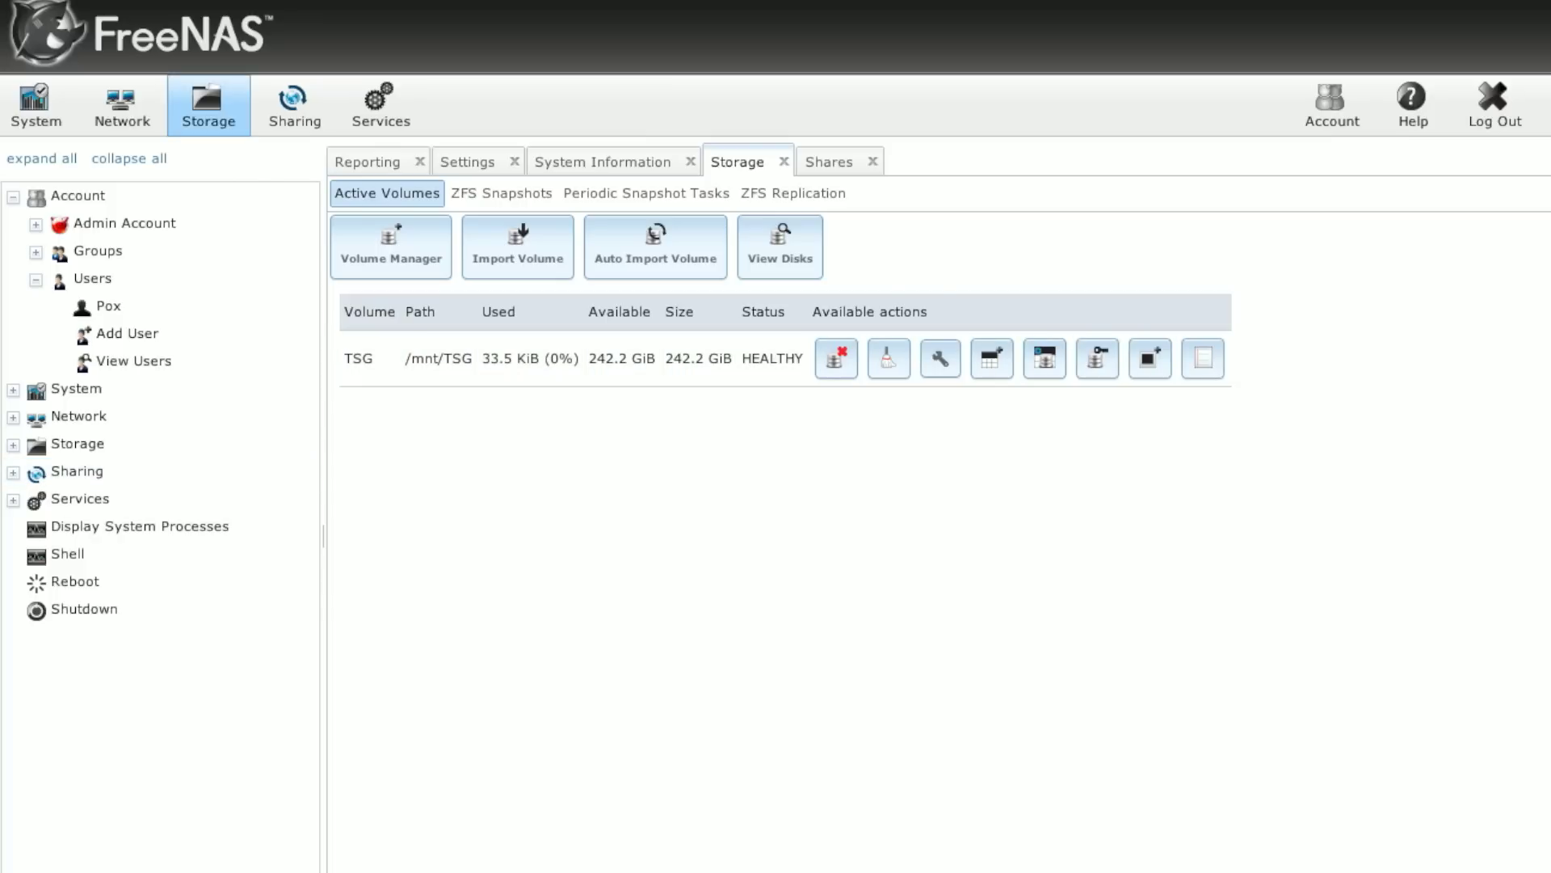
Step: Make Pox the owner of /mnt/TSG, remove Other read/write/execute, and apply
left_click(23, 446)
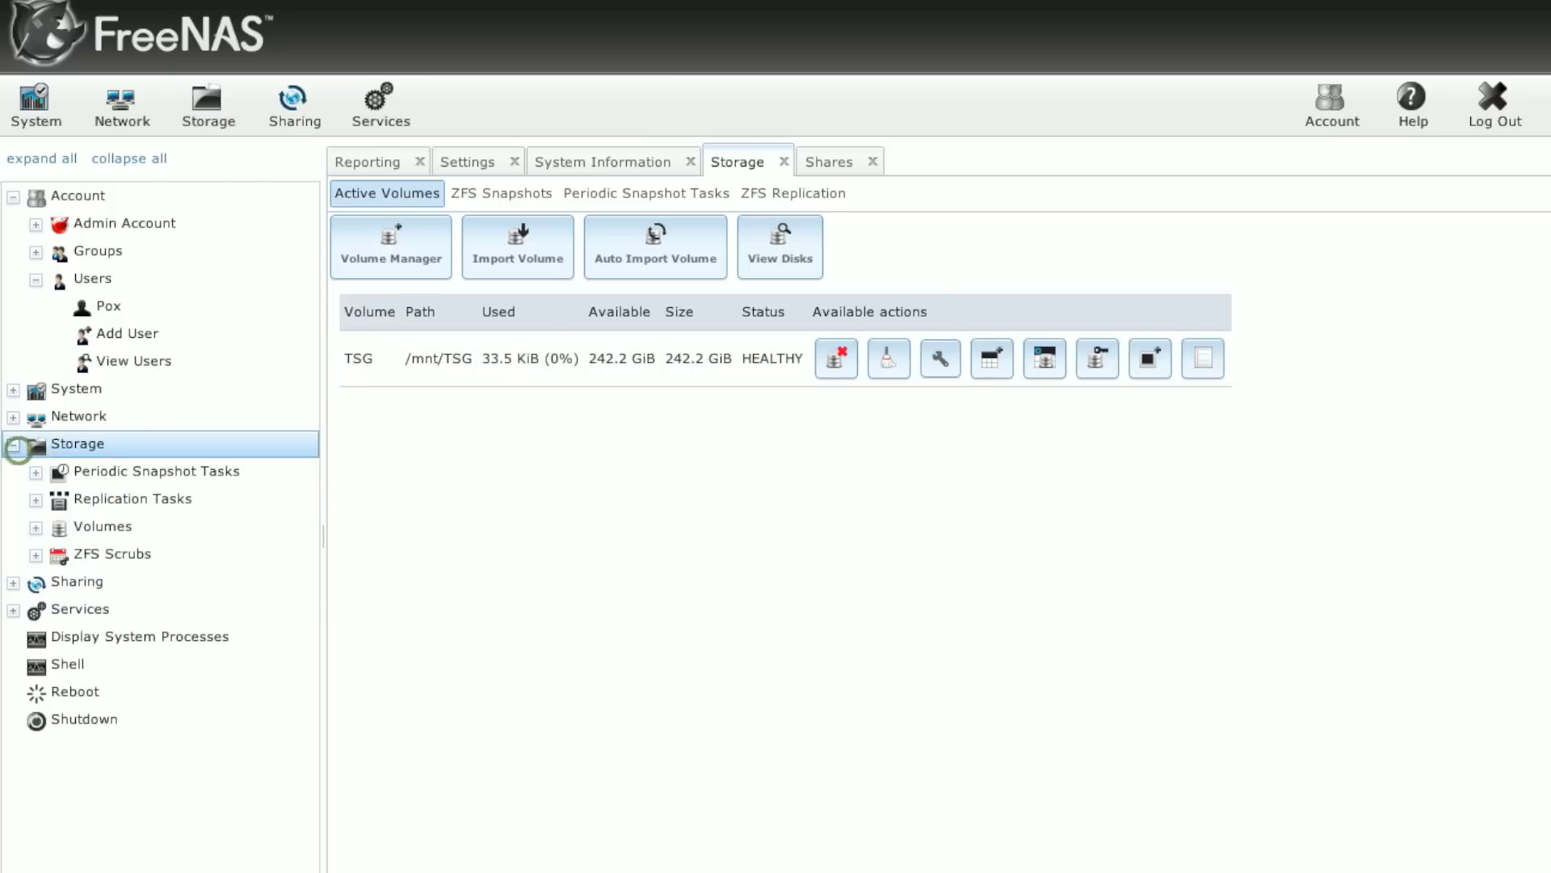
left_click(36, 529)
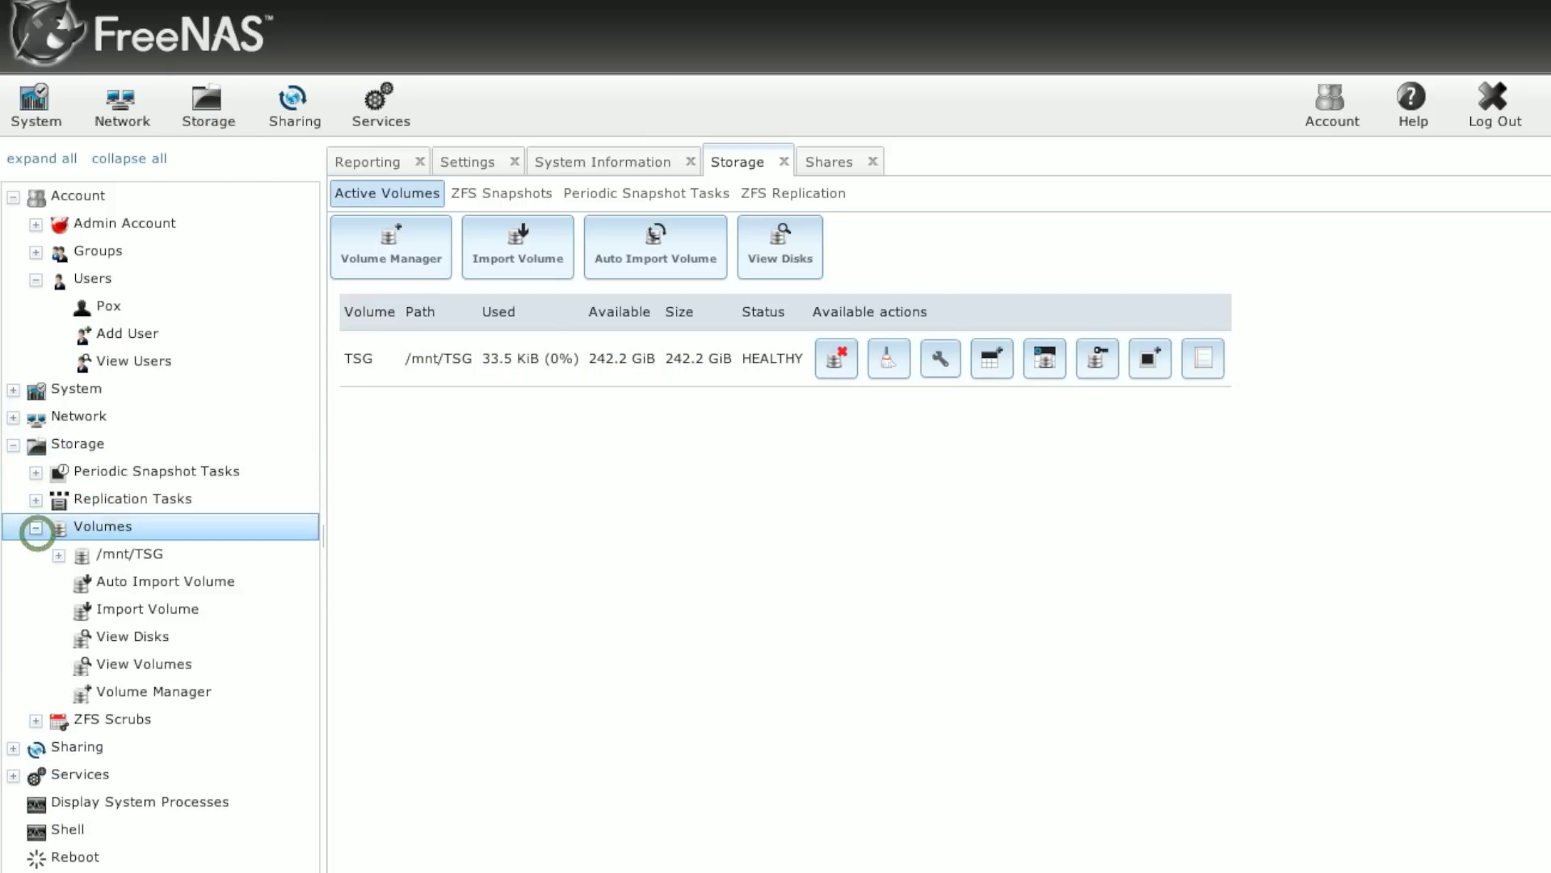
left_click(129, 663)
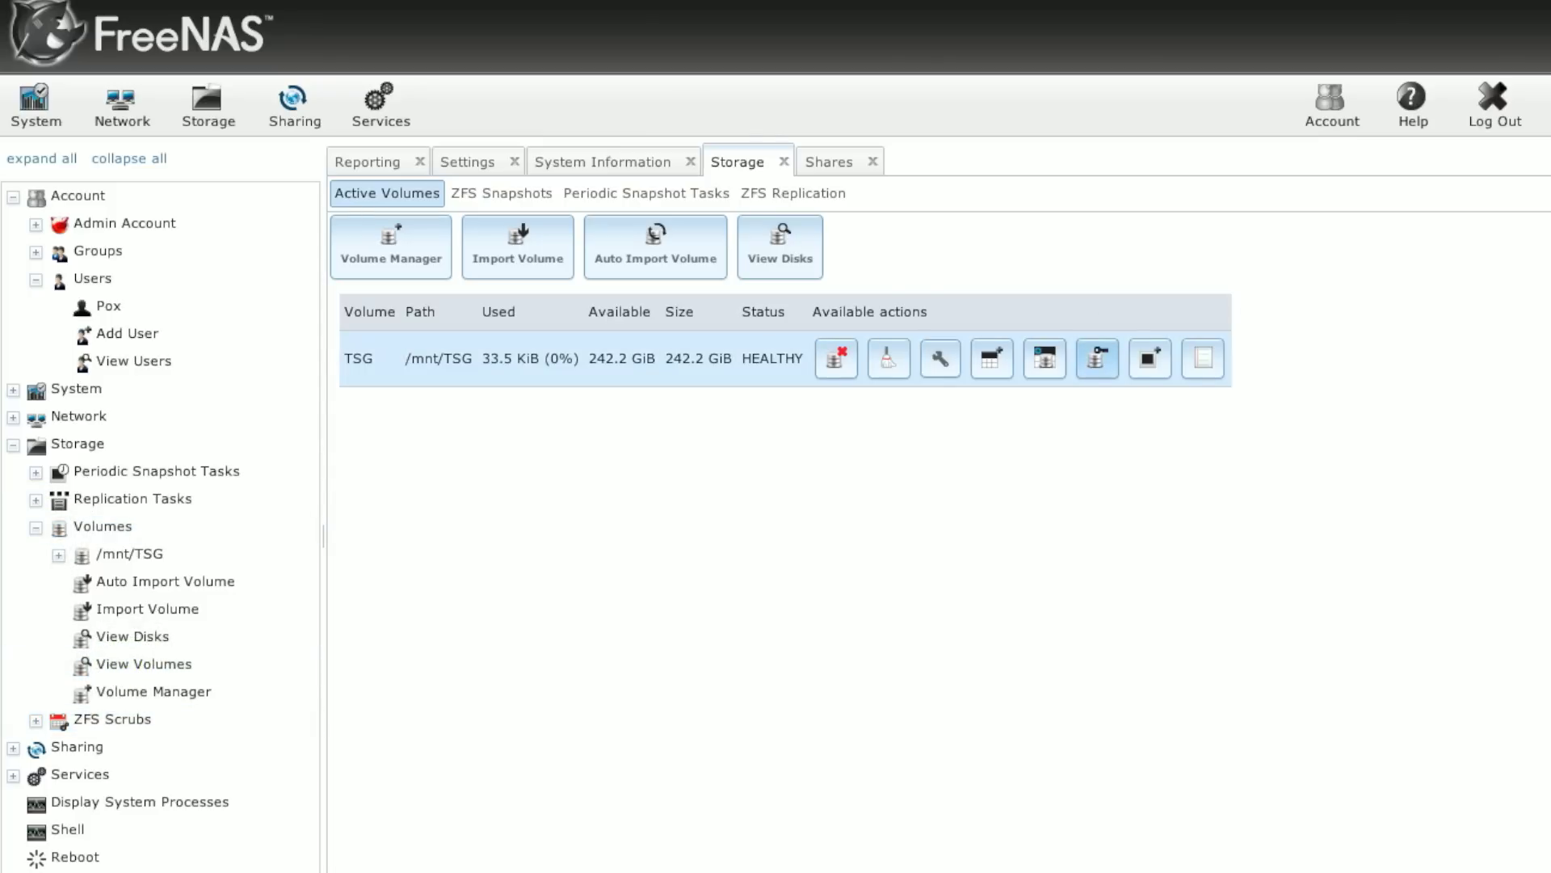
left_click(1098, 358)
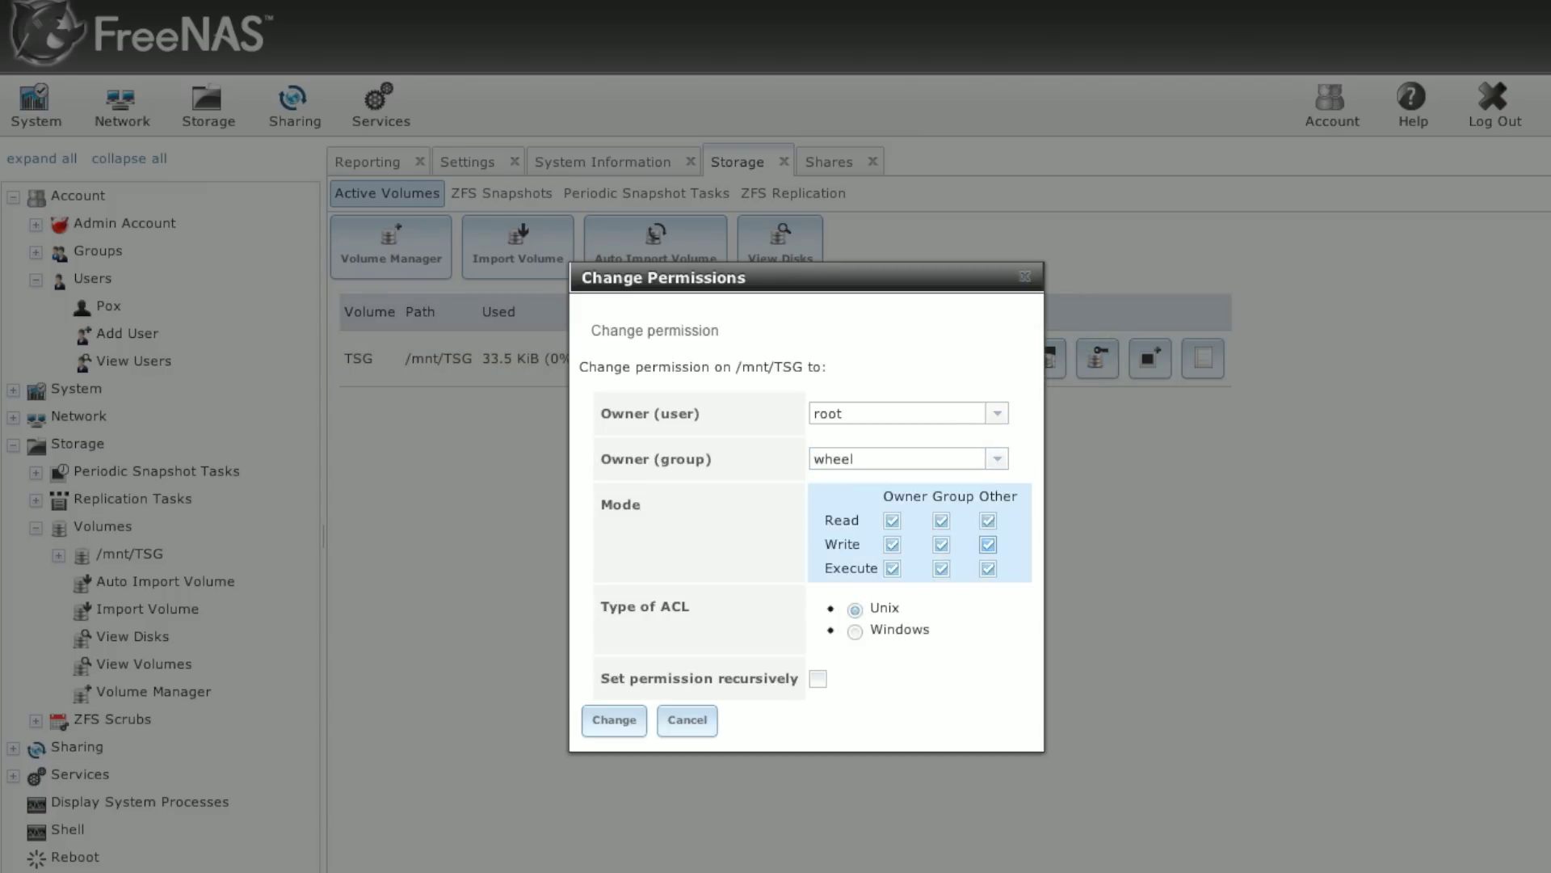
left_click(987, 543)
left_click(987, 520)
left_click(987, 569)
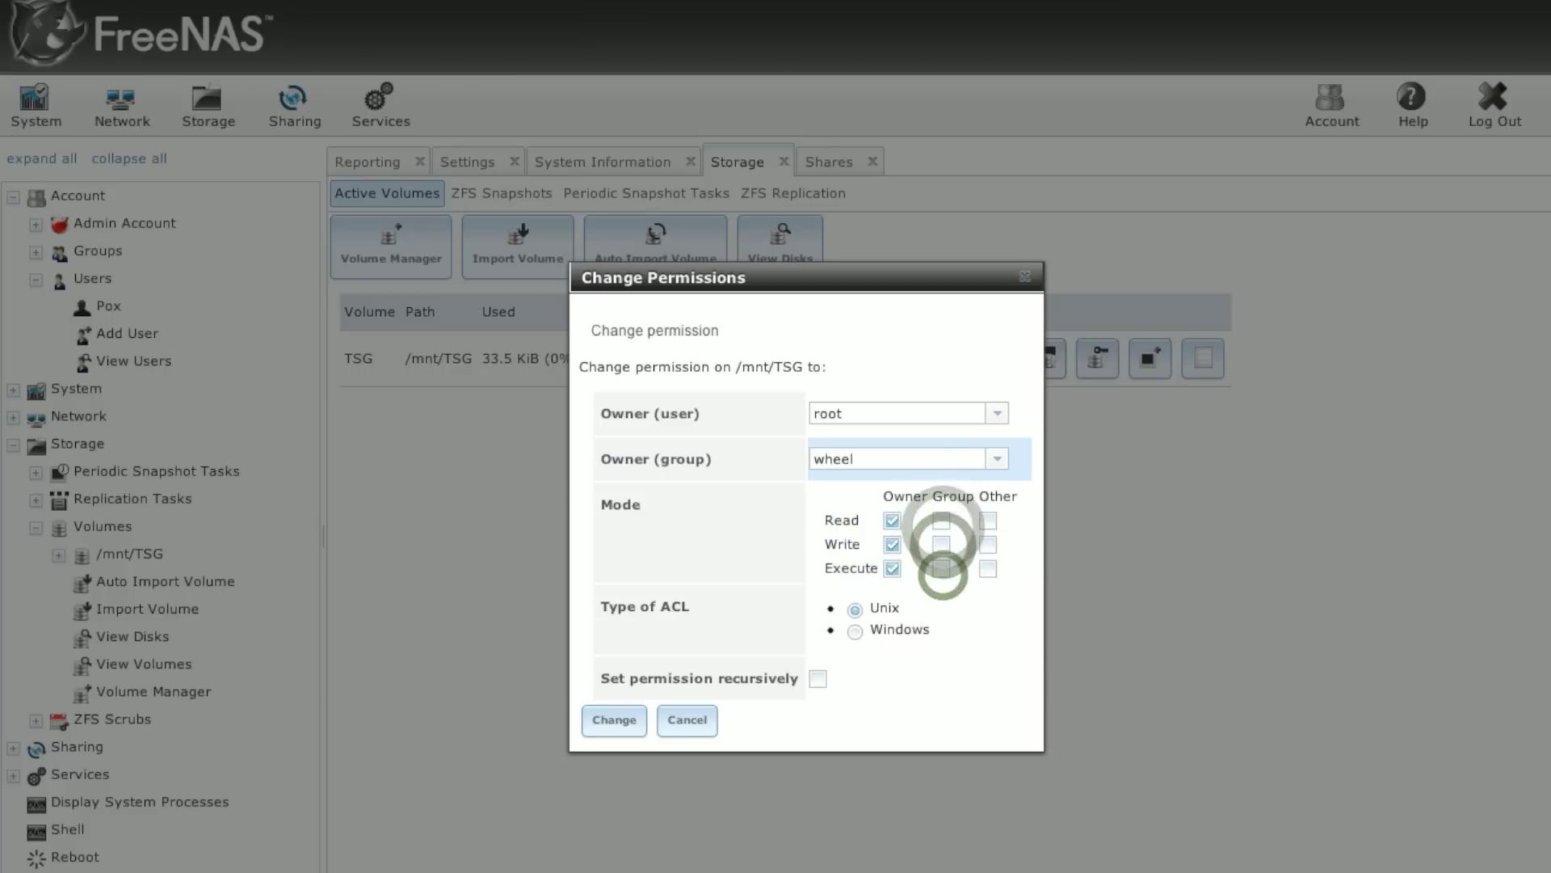
left_click(999, 414)
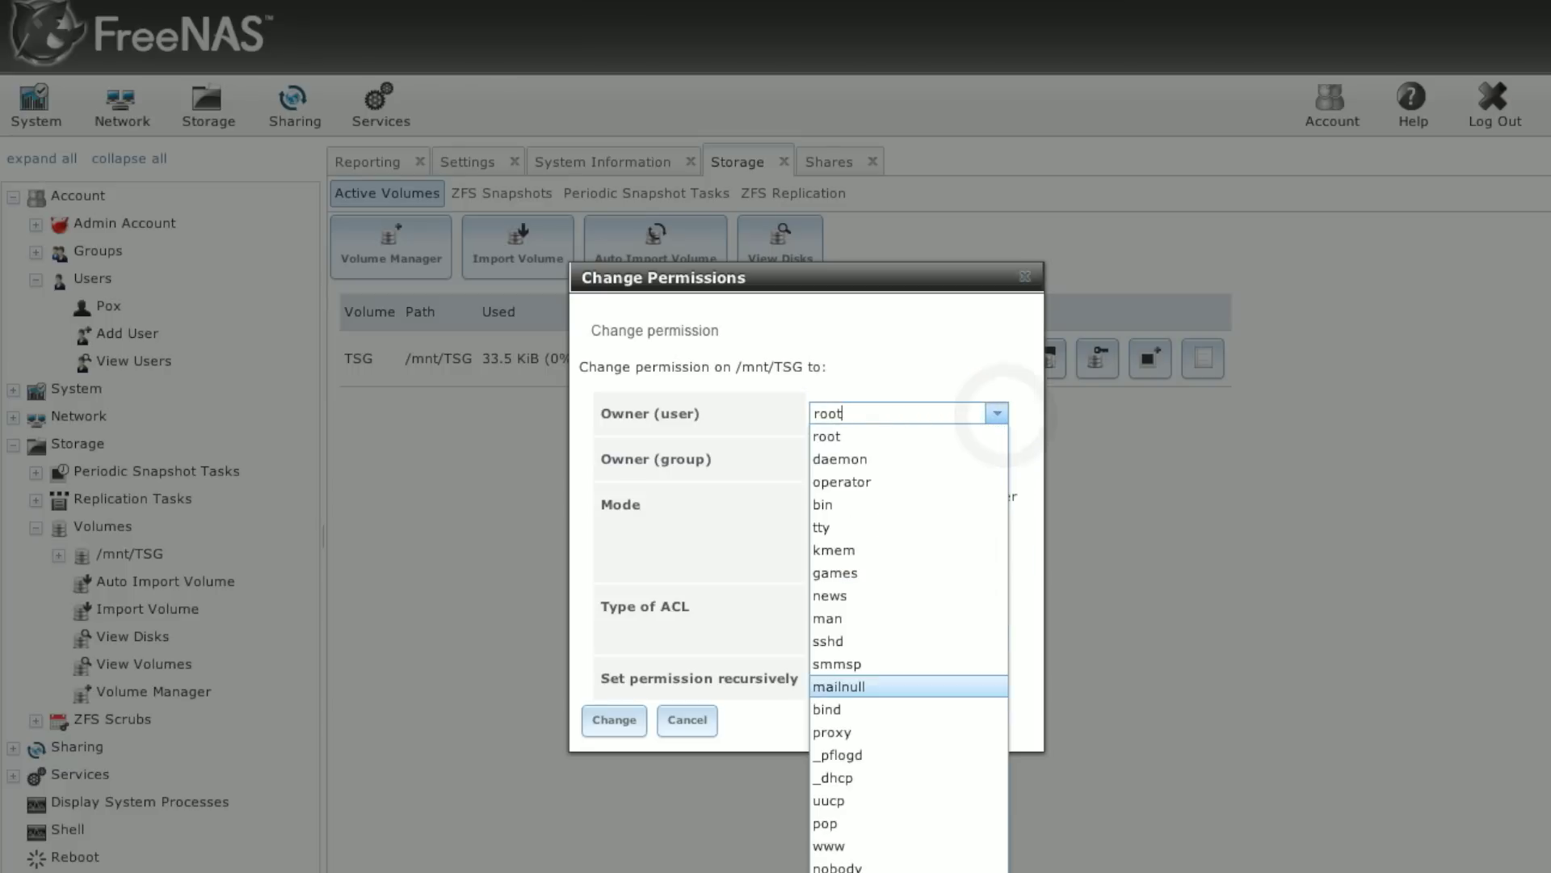
type("Pox")
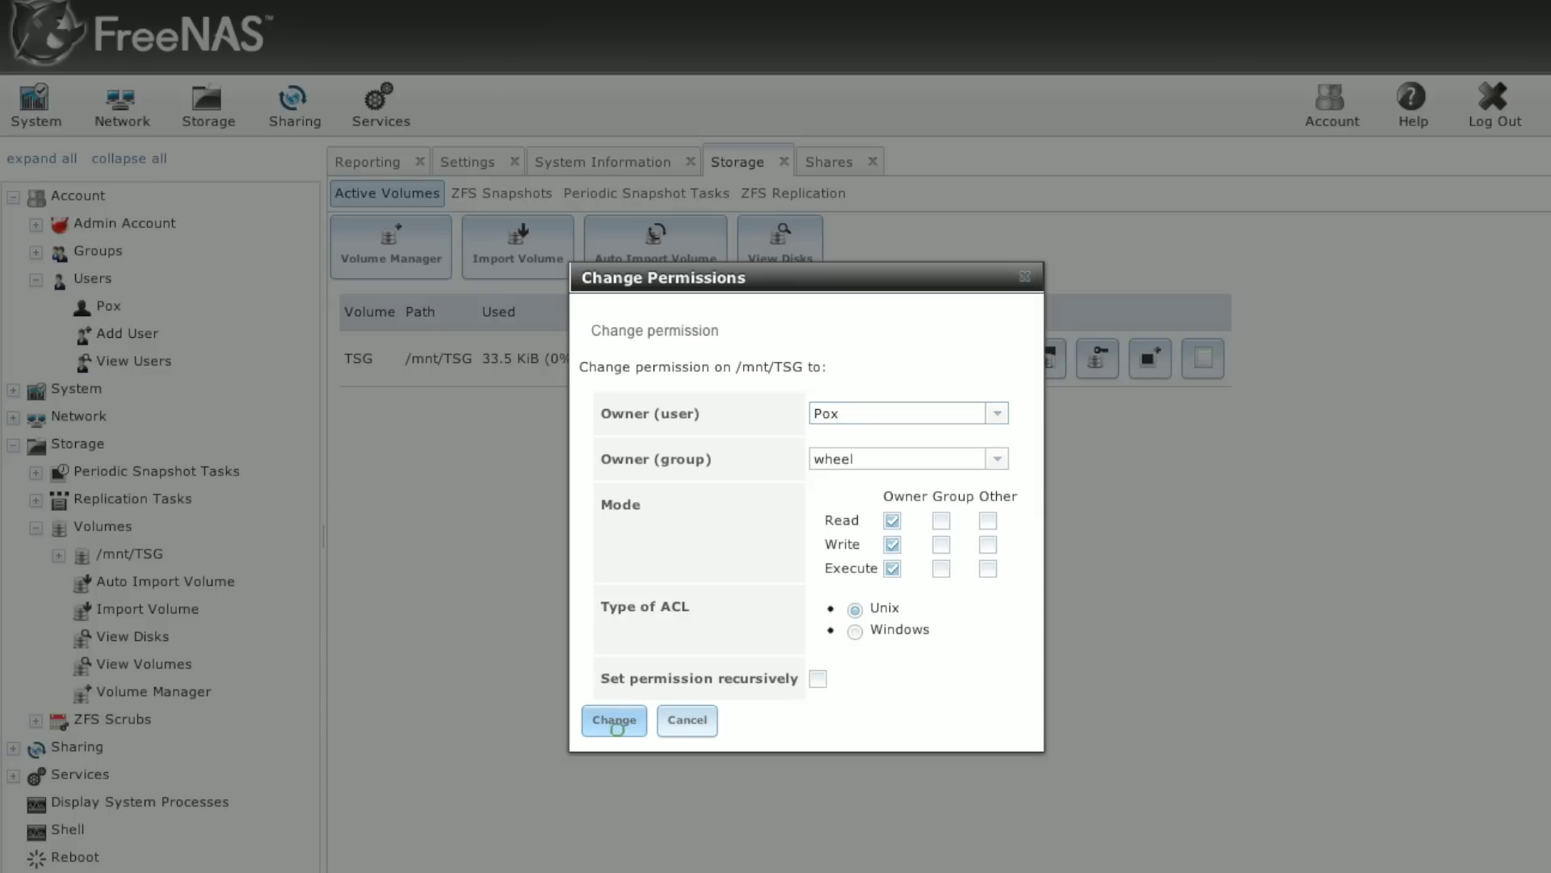
left_click(617, 729)
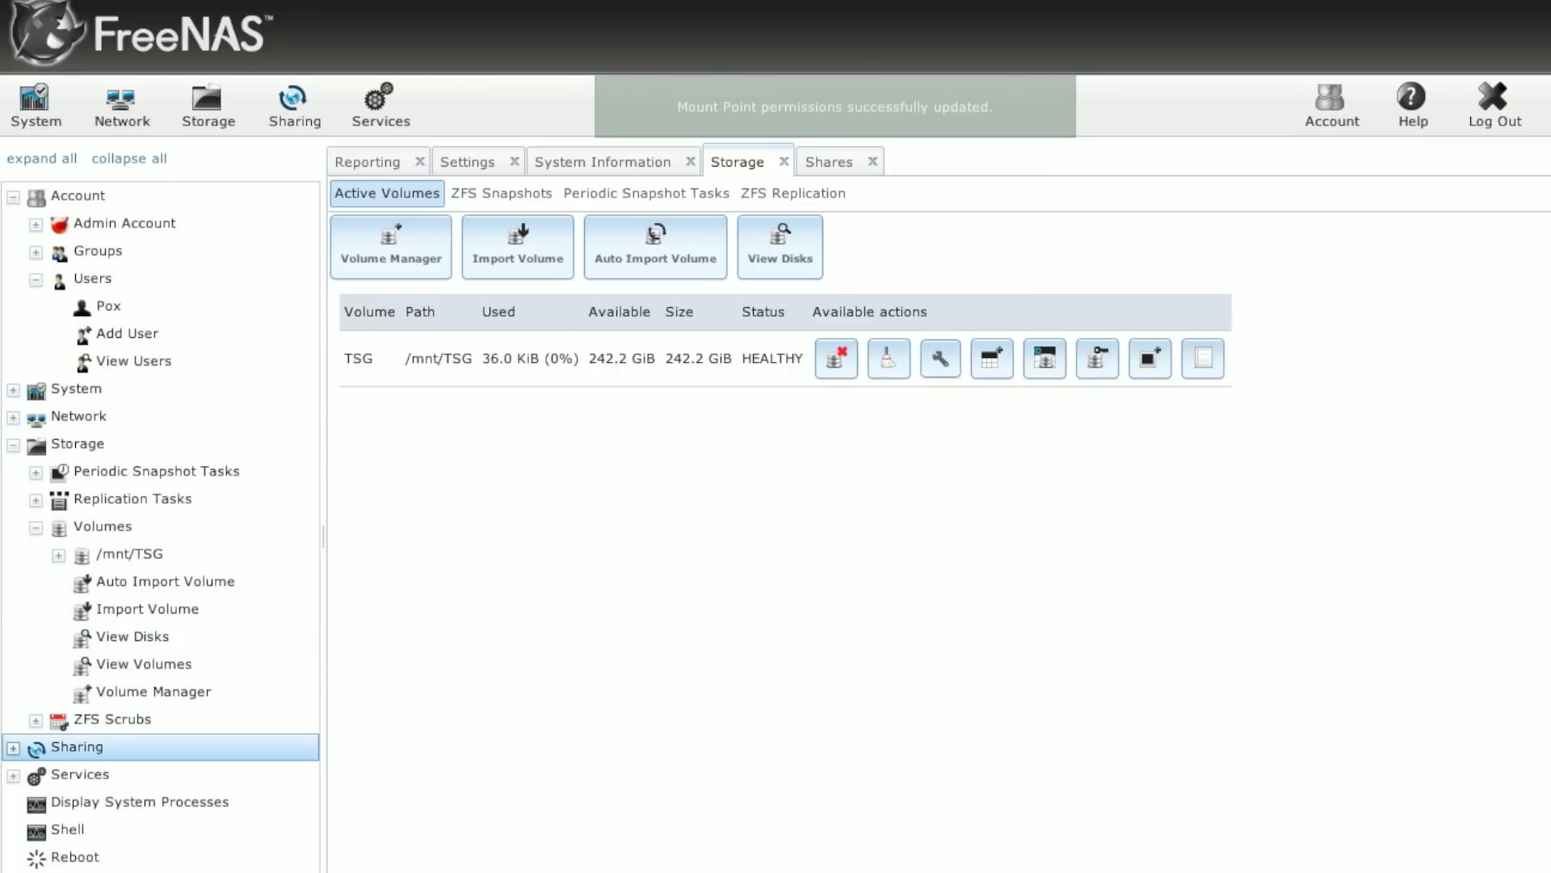
Step: Edit the TSG_Main share and uncheck Allow Guest Access
left_click(293, 109)
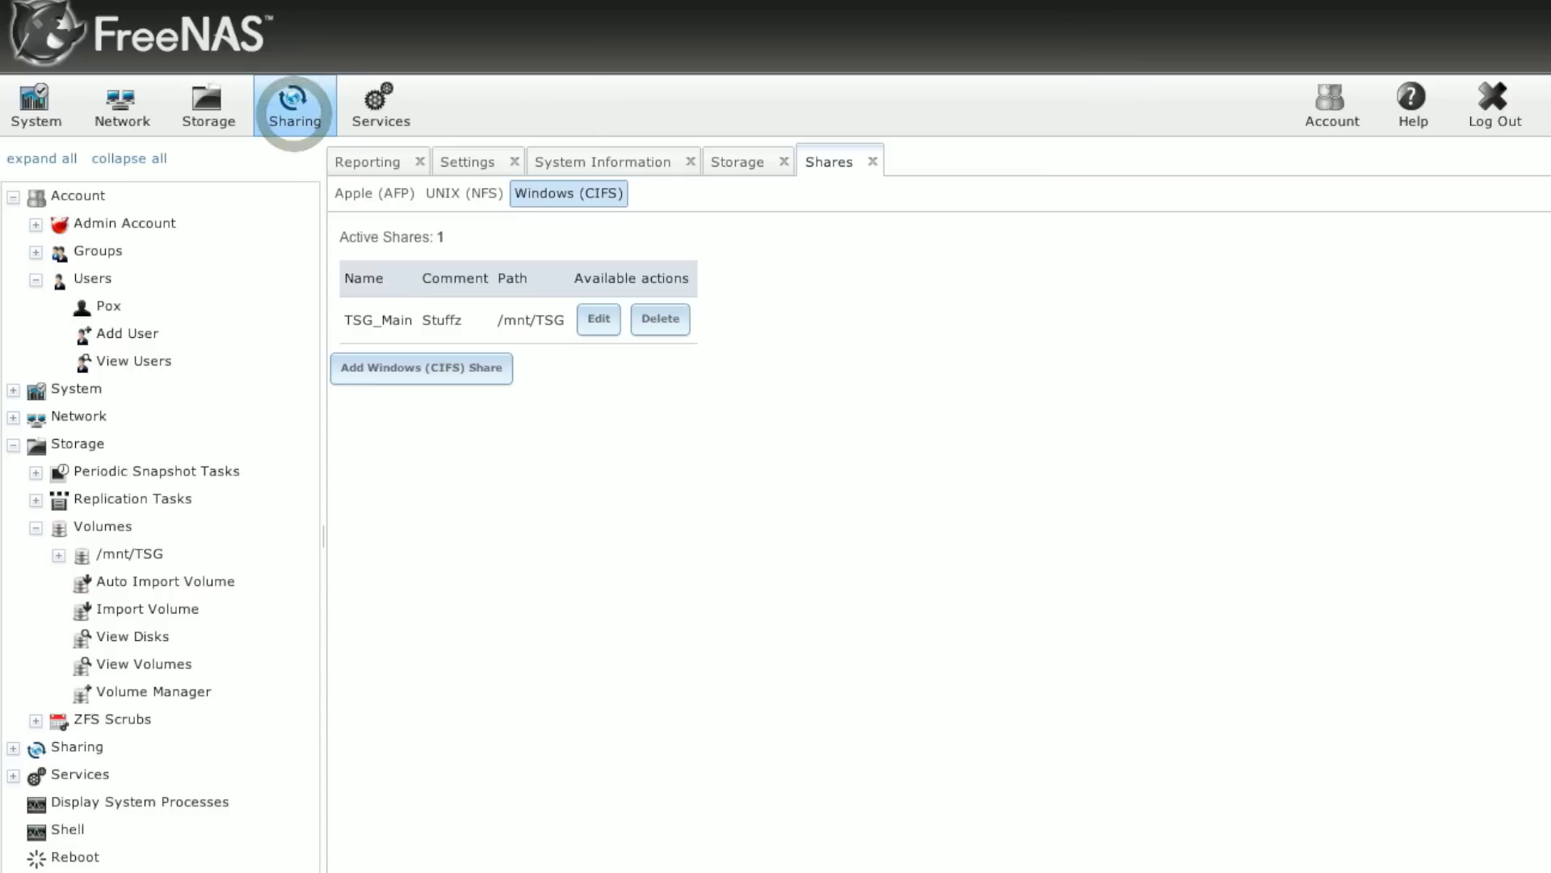
left_click(604, 326)
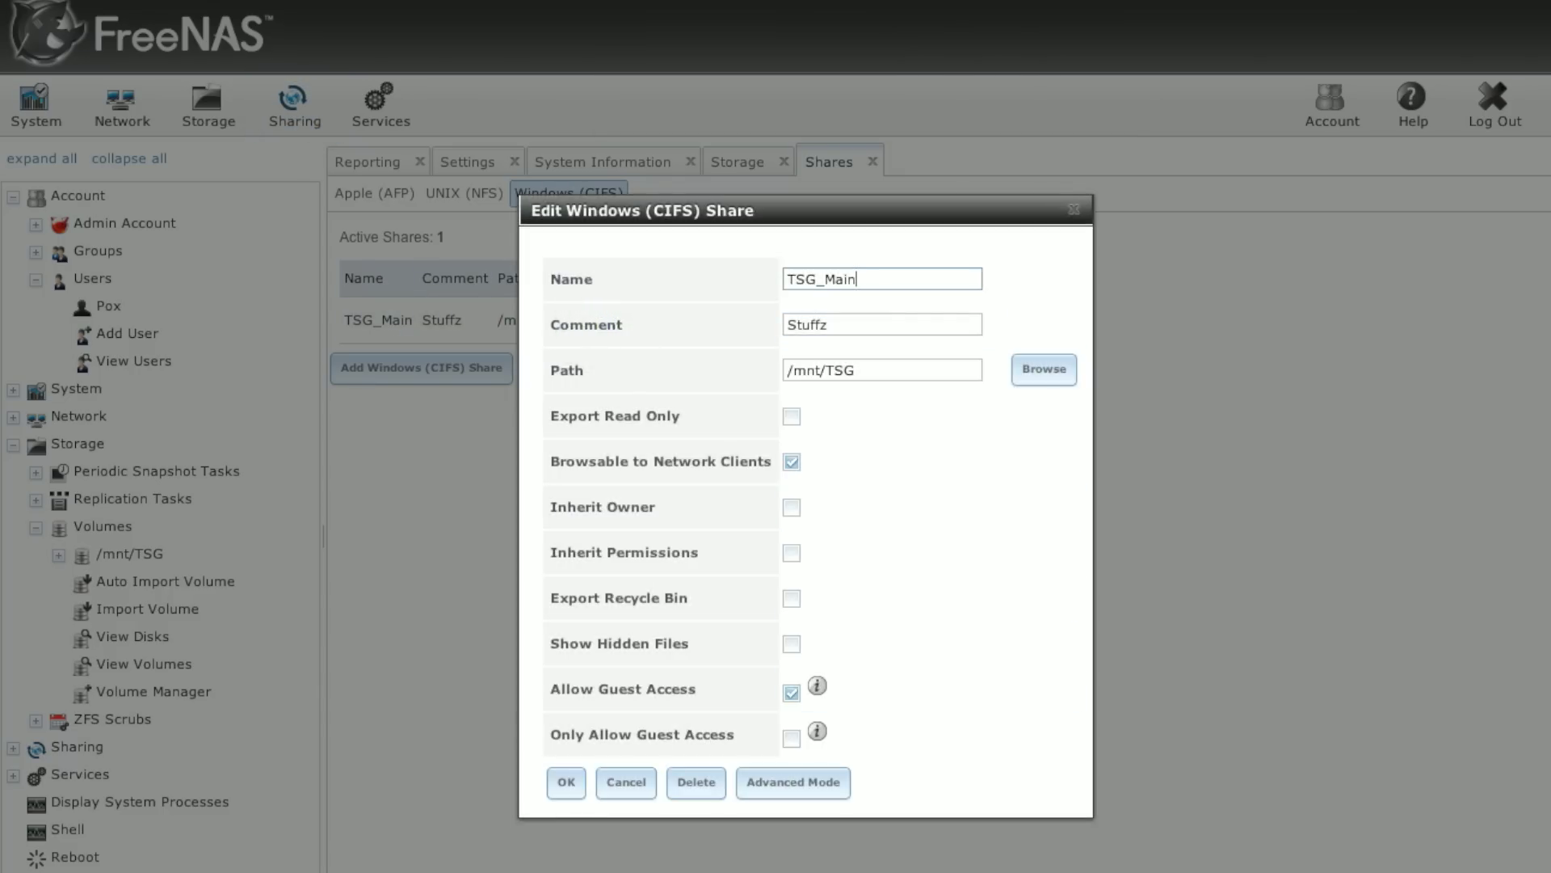
left_click(792, 693)
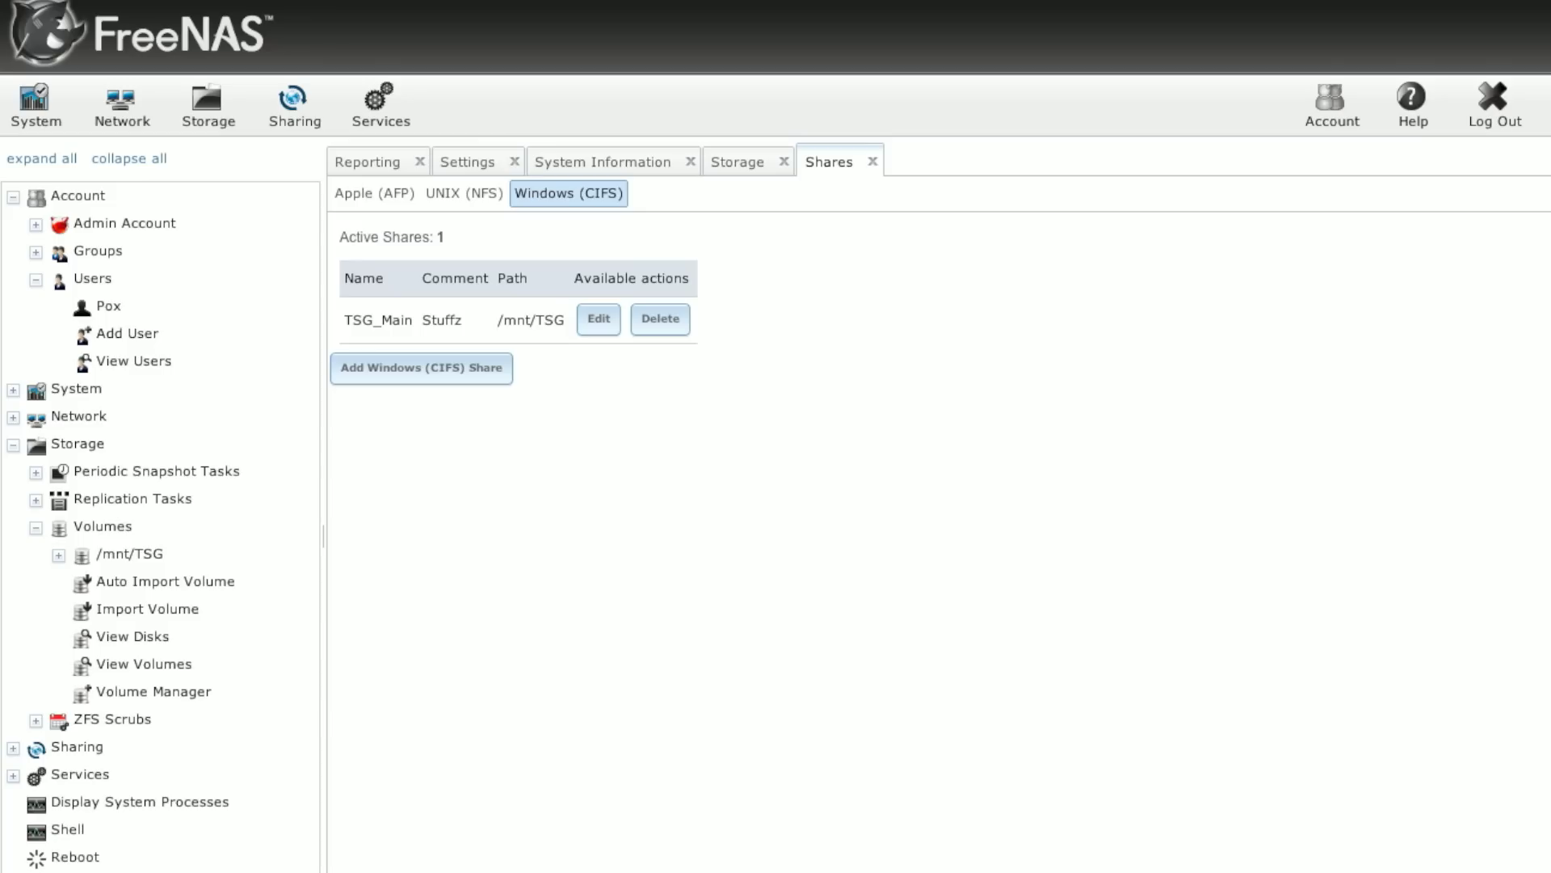
Step: Start a second user, entering its username and a full name
left_click(111, 341)
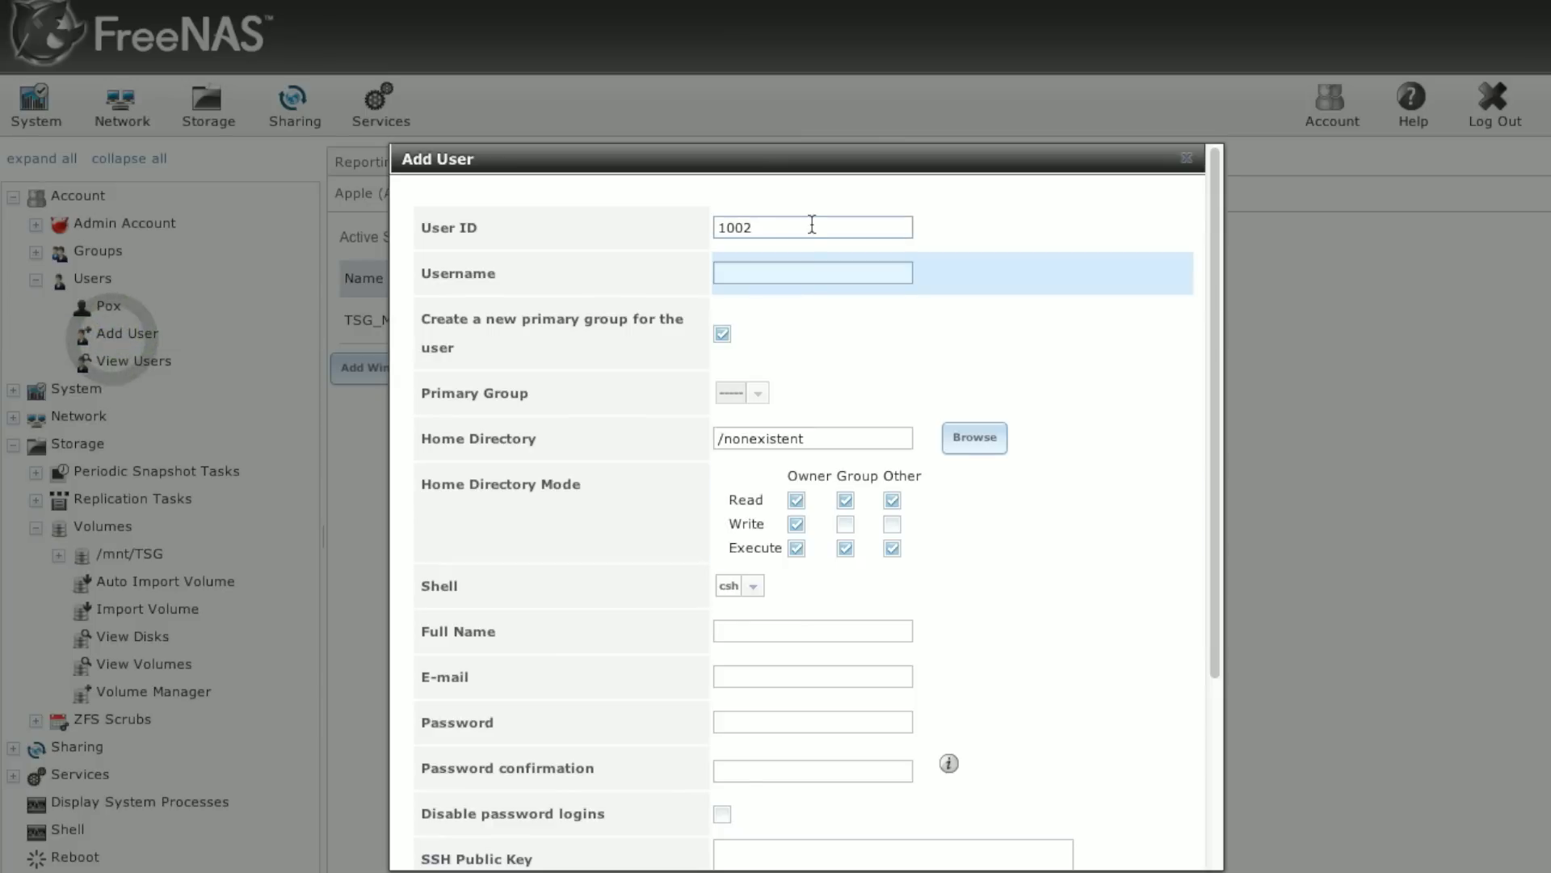
left_click(805, 282)
type("Ragable")
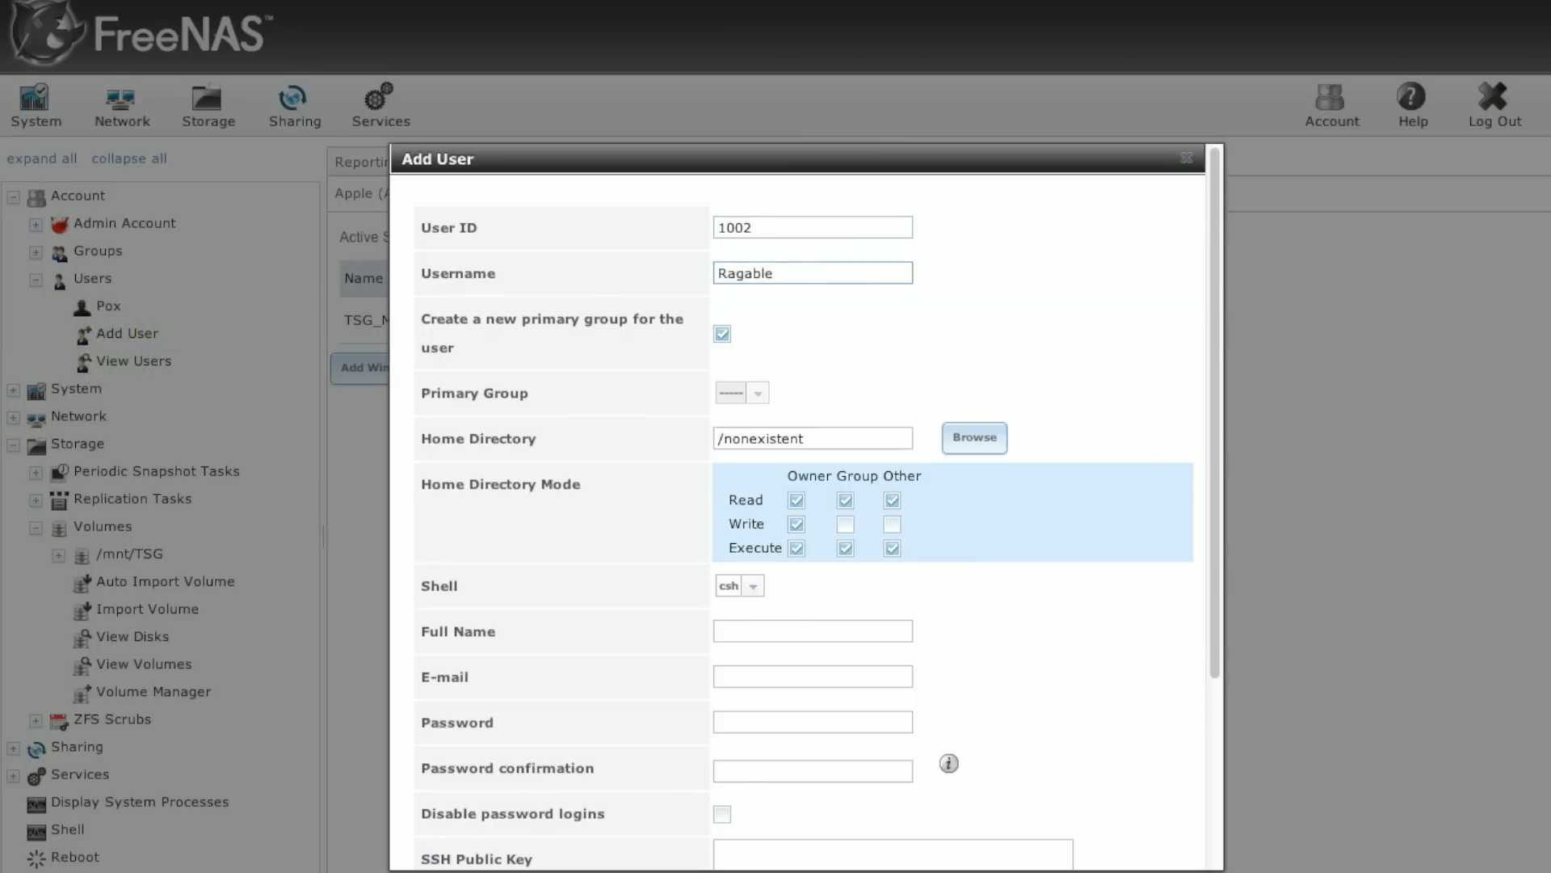
left_click(1223, 648)
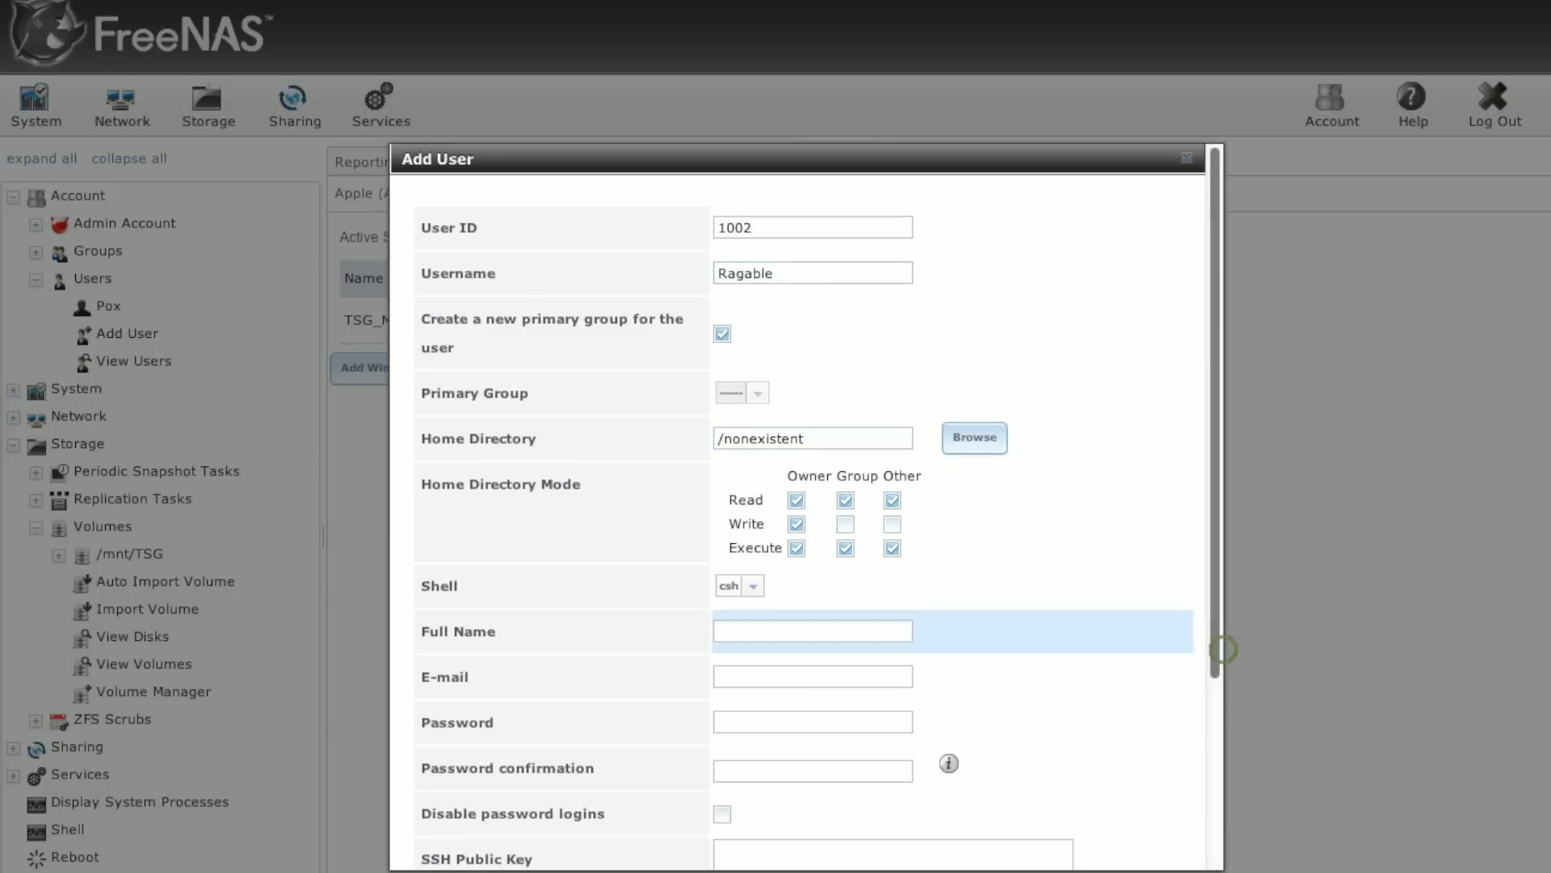
left_click(787, 622)
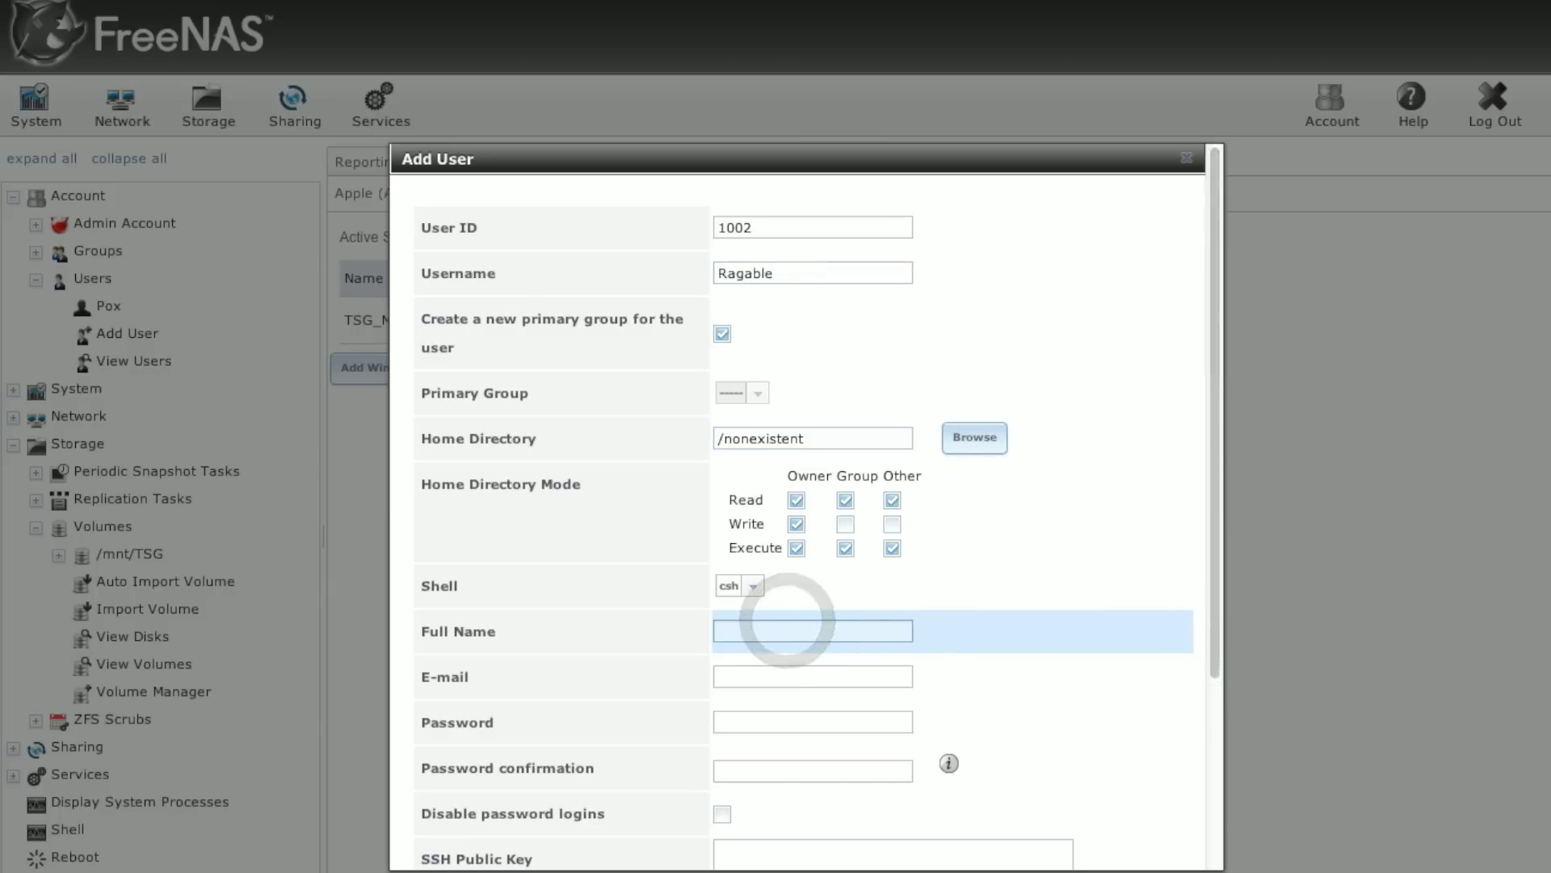
left_click(788, 624)
type("Ragable Awesome Sauce")
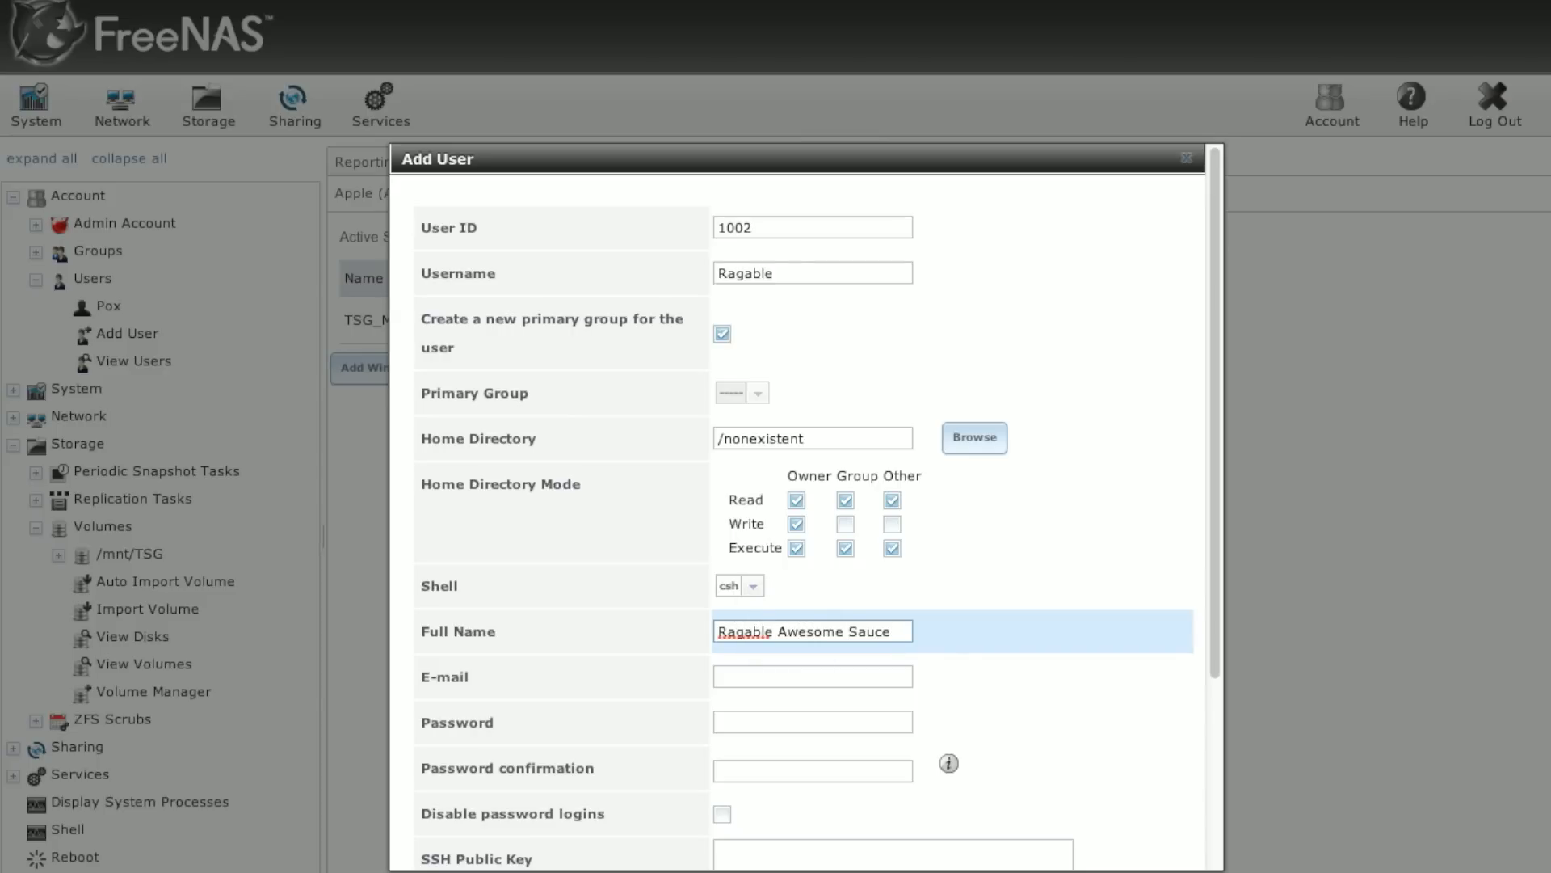
left_click(812, 676)
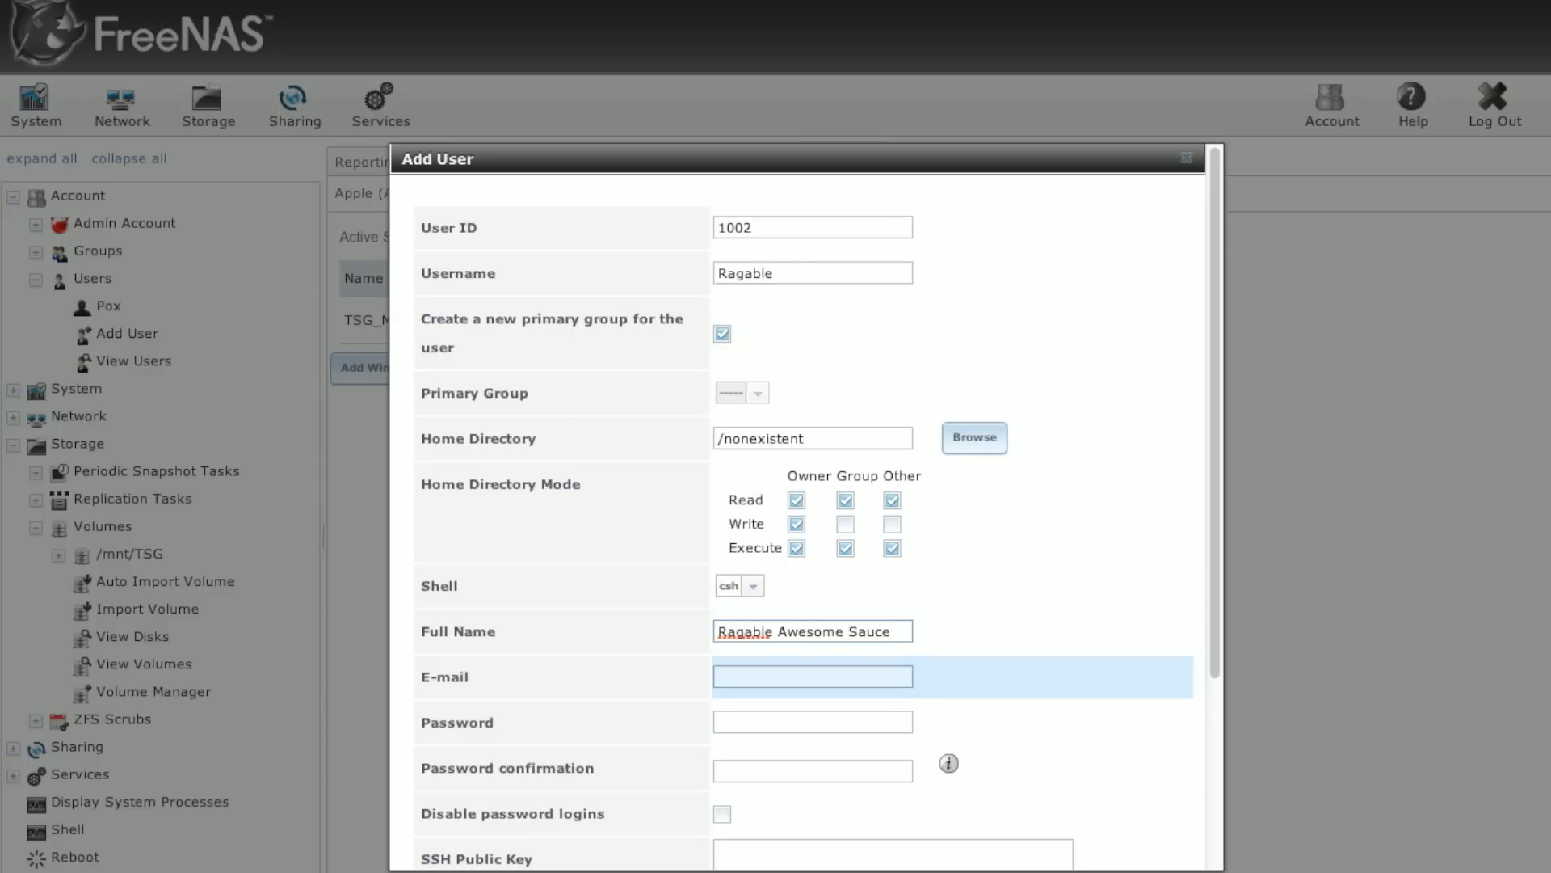
Step: Enter and confirm the new user's password, then save the account
left_click(822, 725)
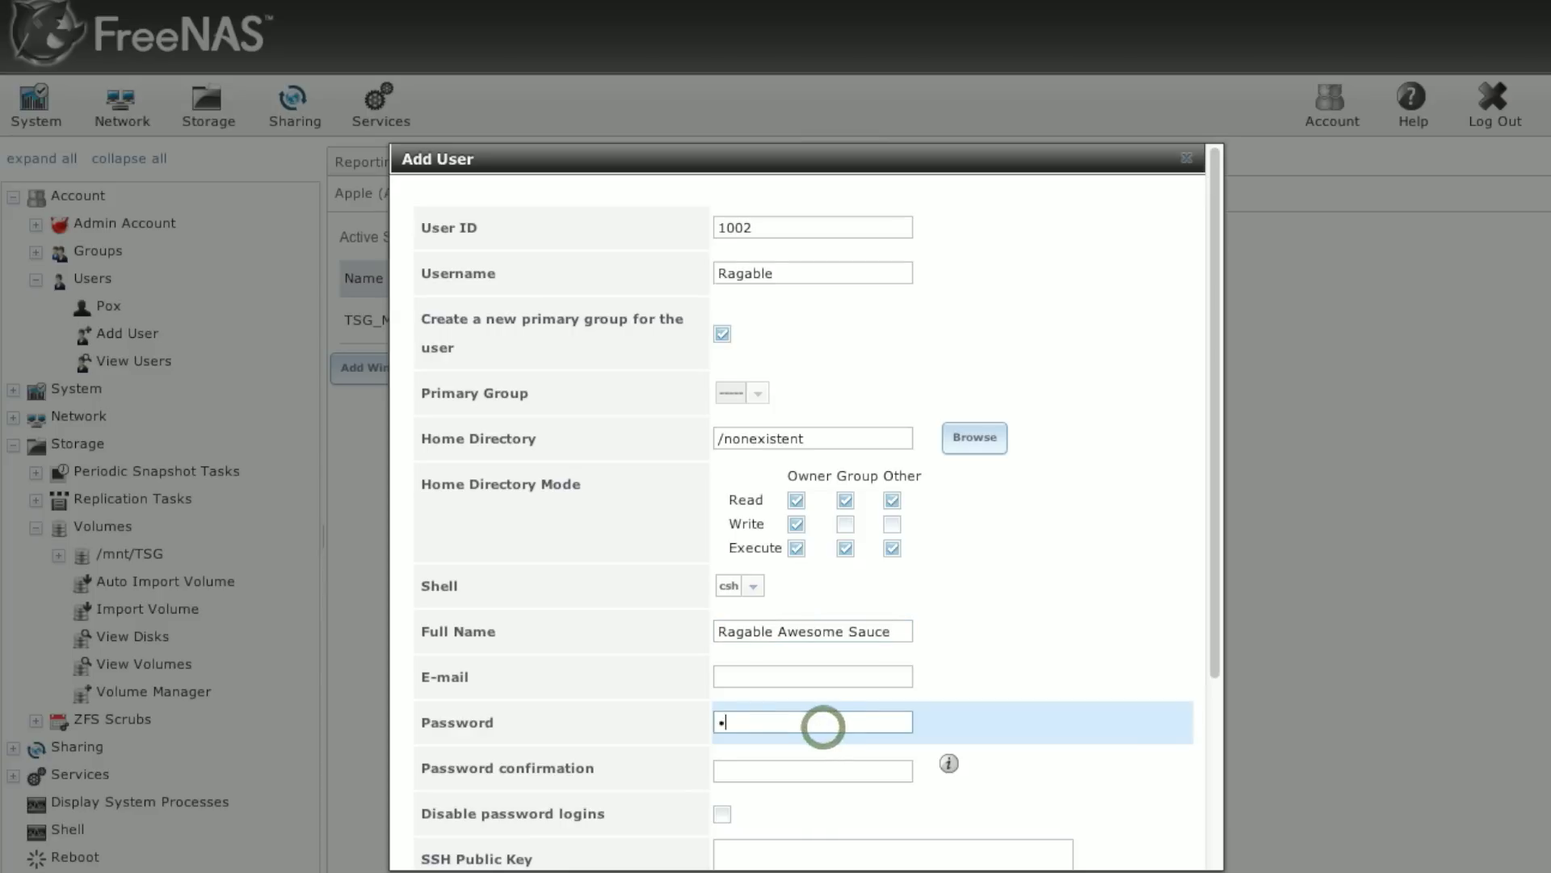
left_click(811, 771)
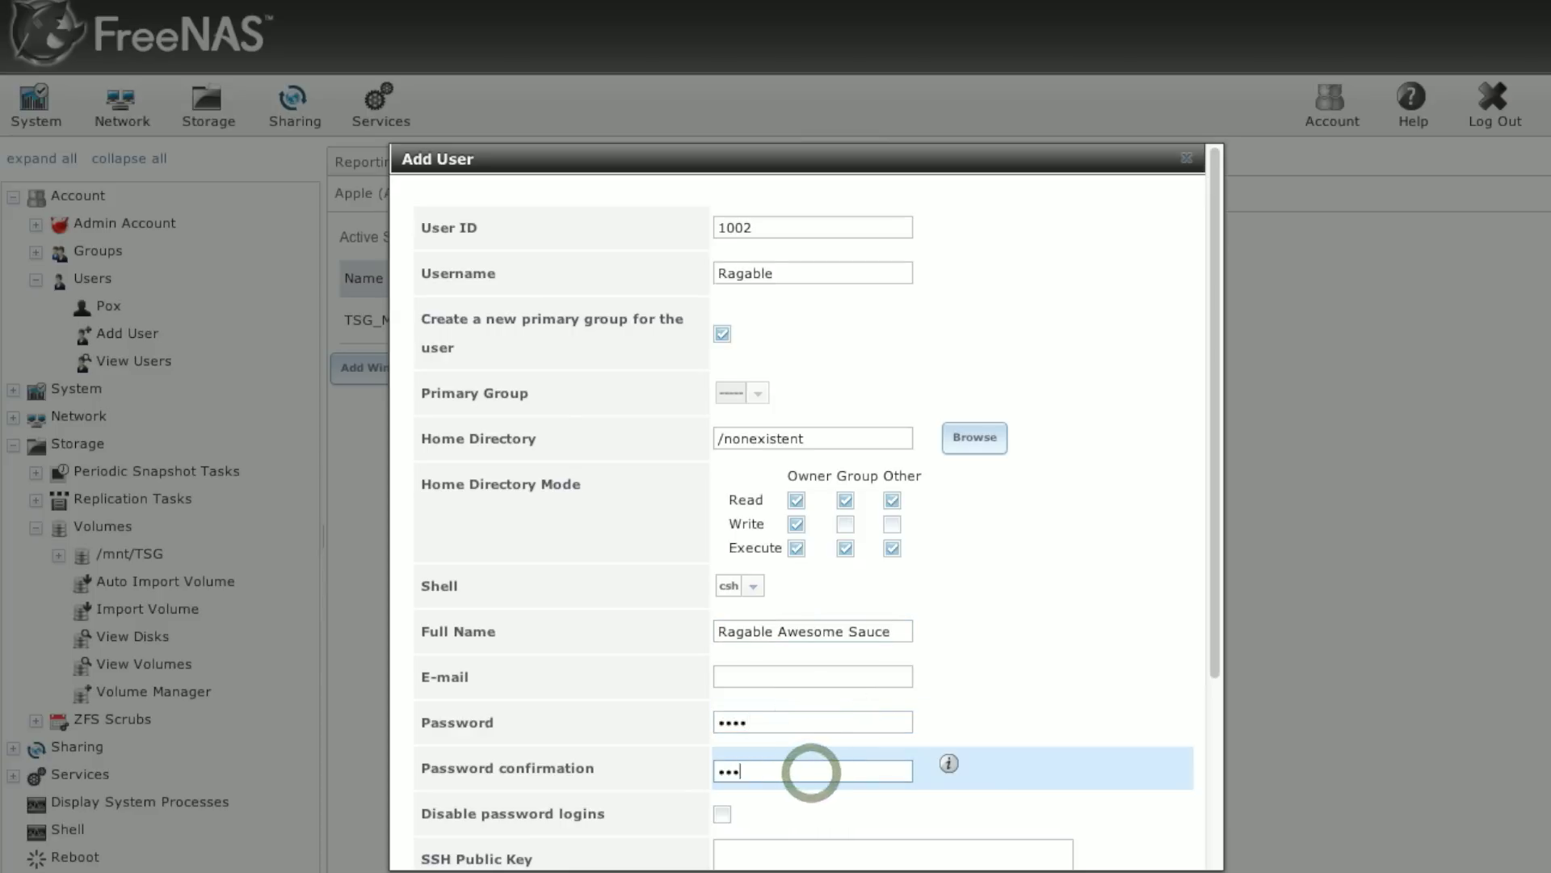
left_click(1216, 830)
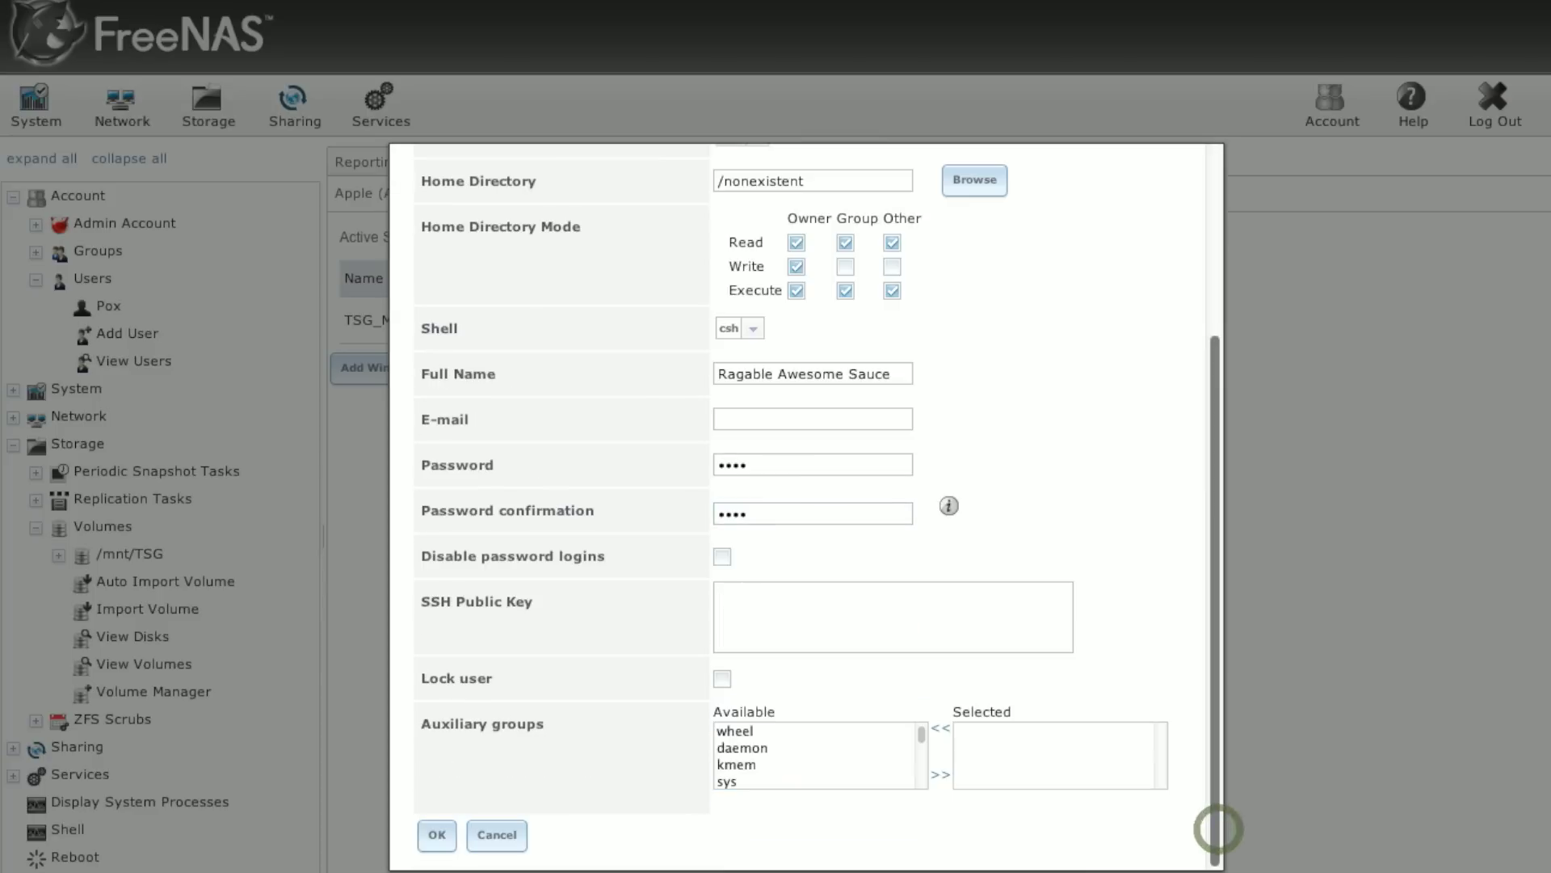
left_click(437, 834)
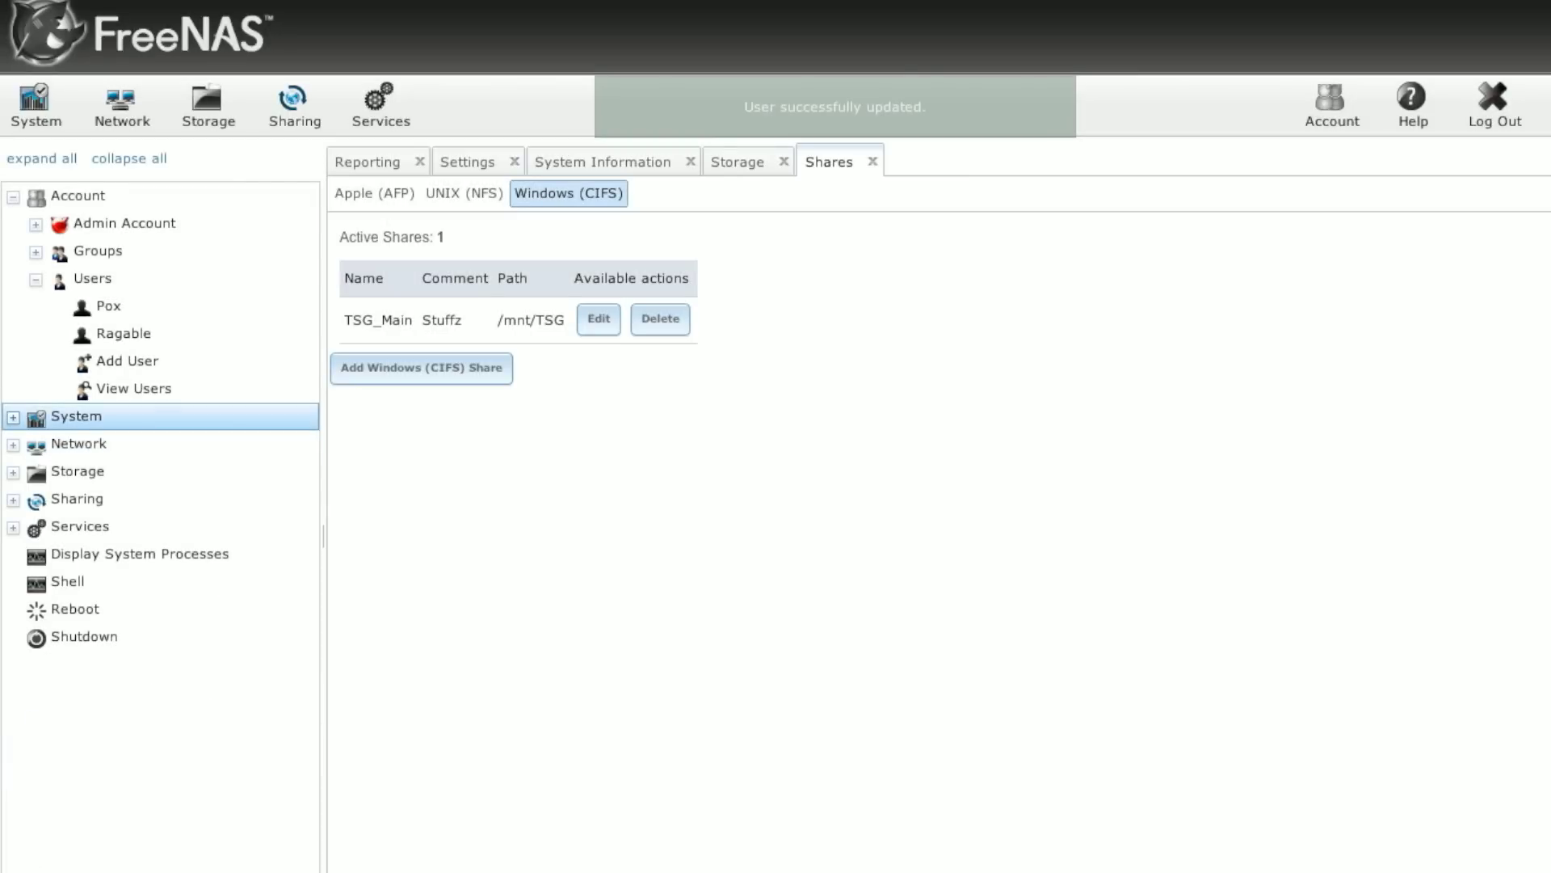
Step: Add a group named TSG under Account > Groups
left_click(36, 252)
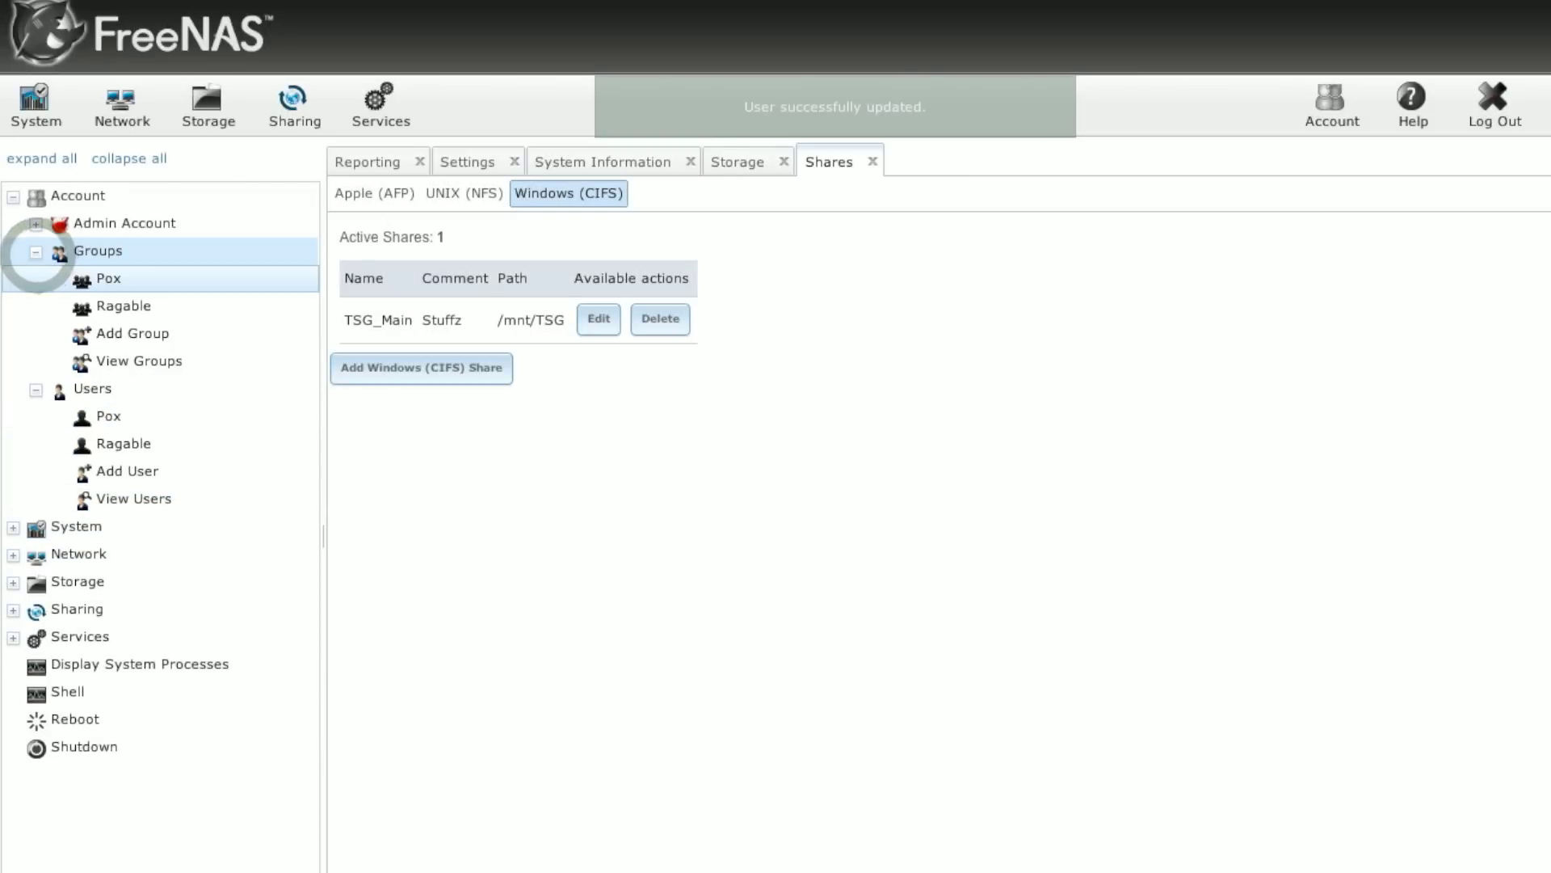
left_click(121, 335)
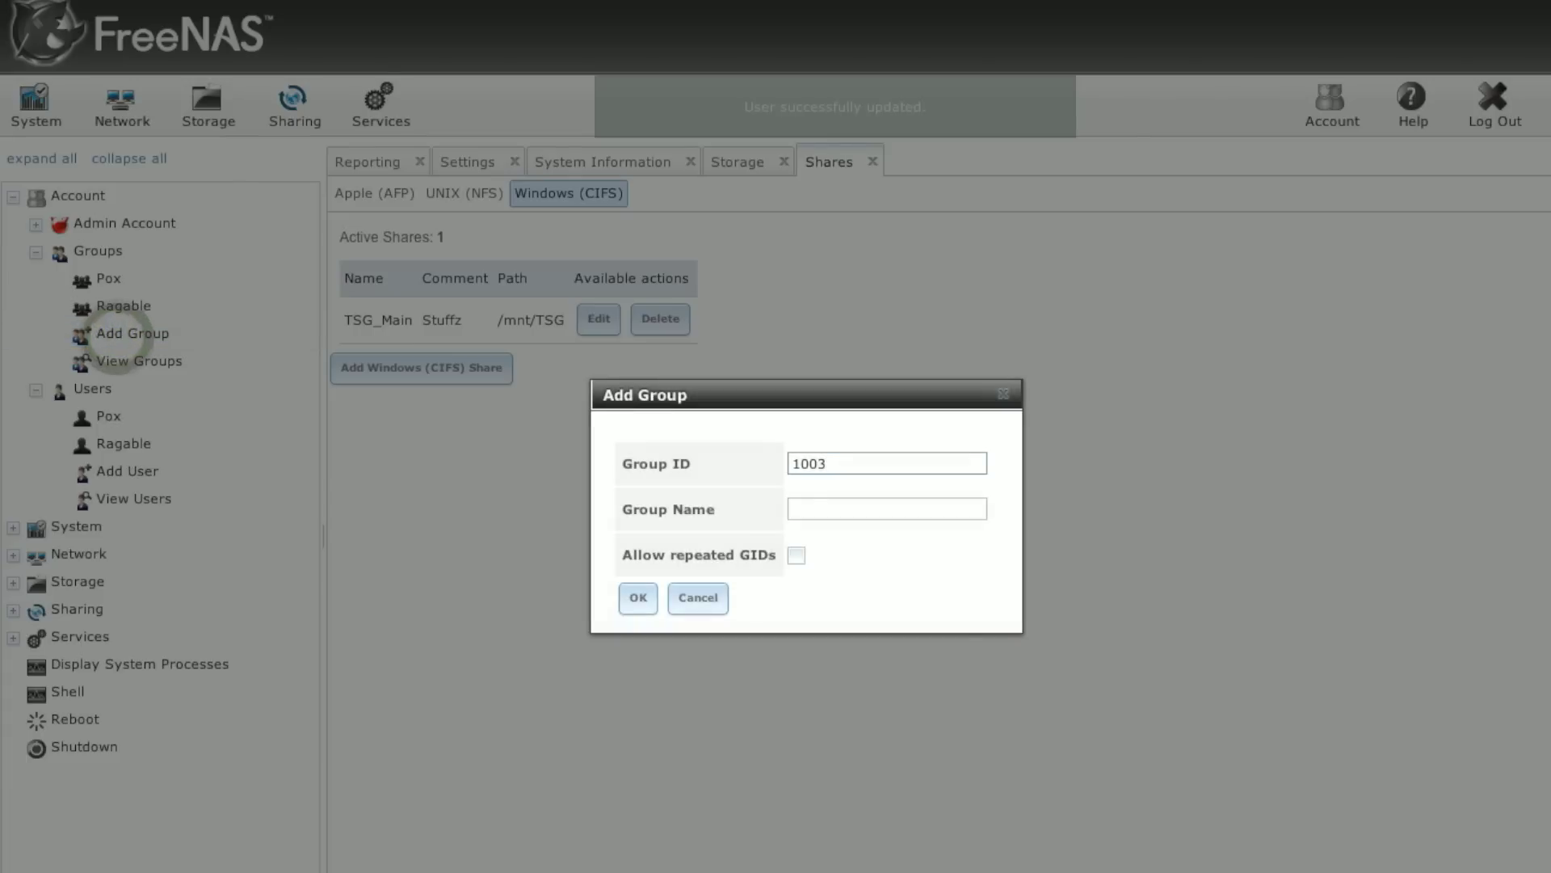
left_click(871, 515)
type("TSG")
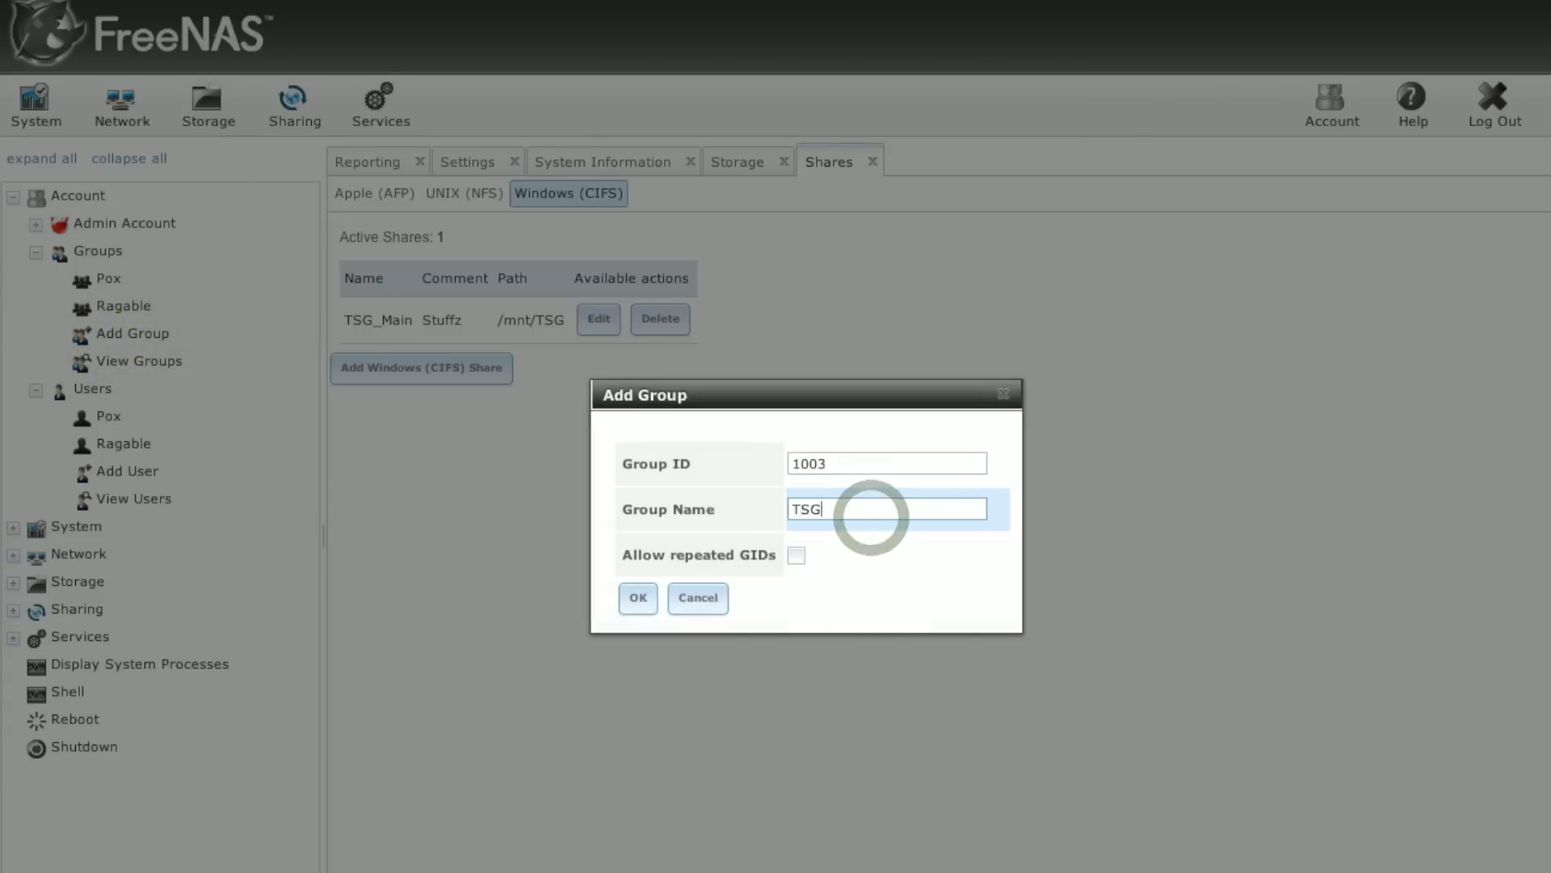
left_click(638, 598)
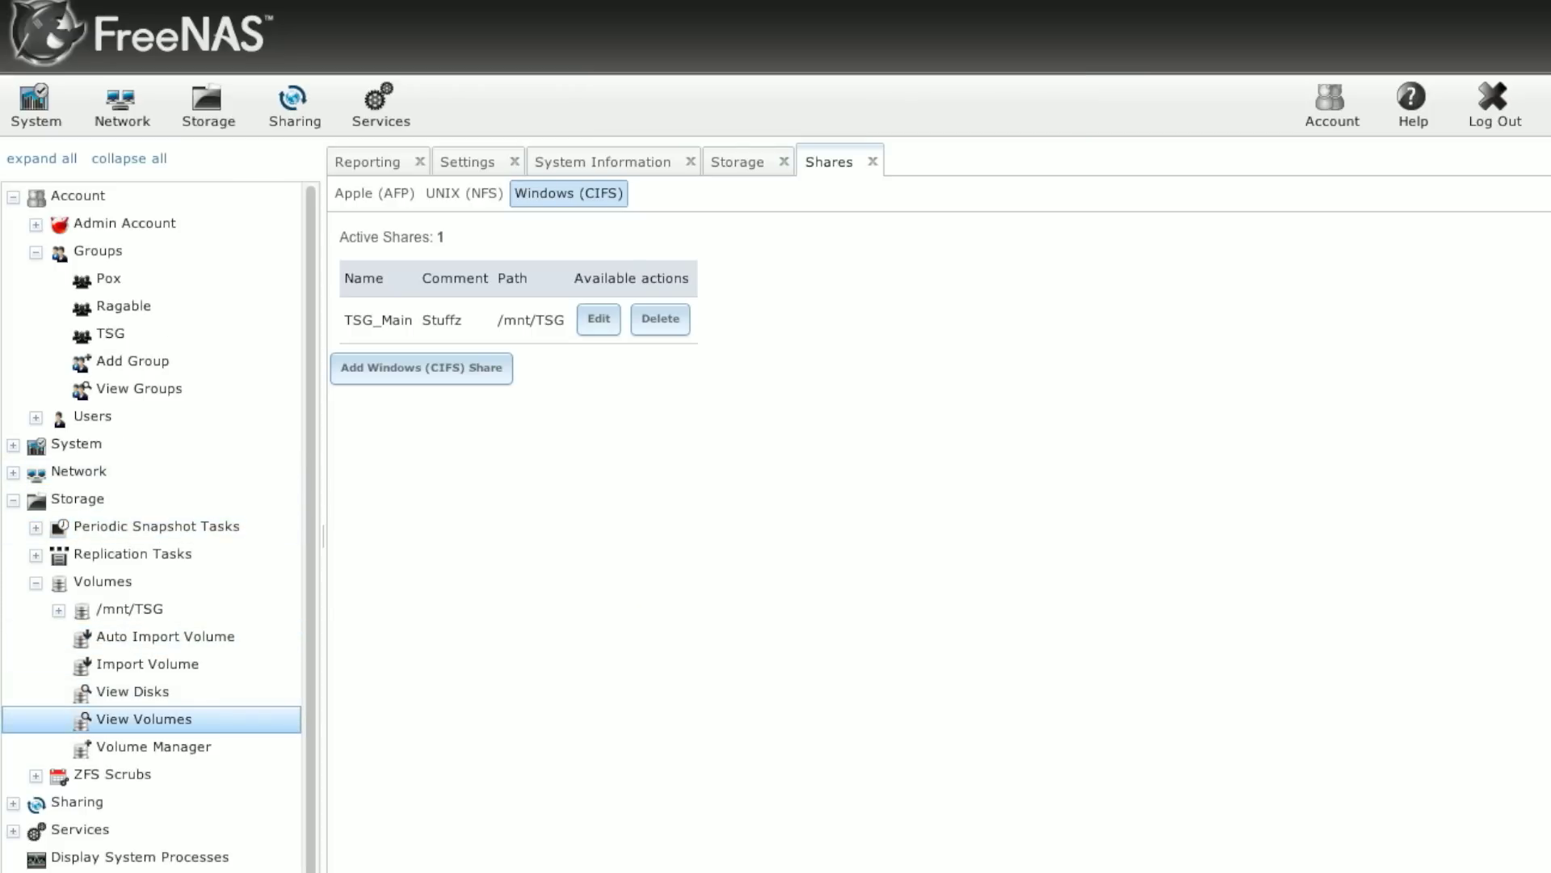
Step: Set TSG as the owning group of /mnt/TSG with group read, write and execute
left_click(135, 718)
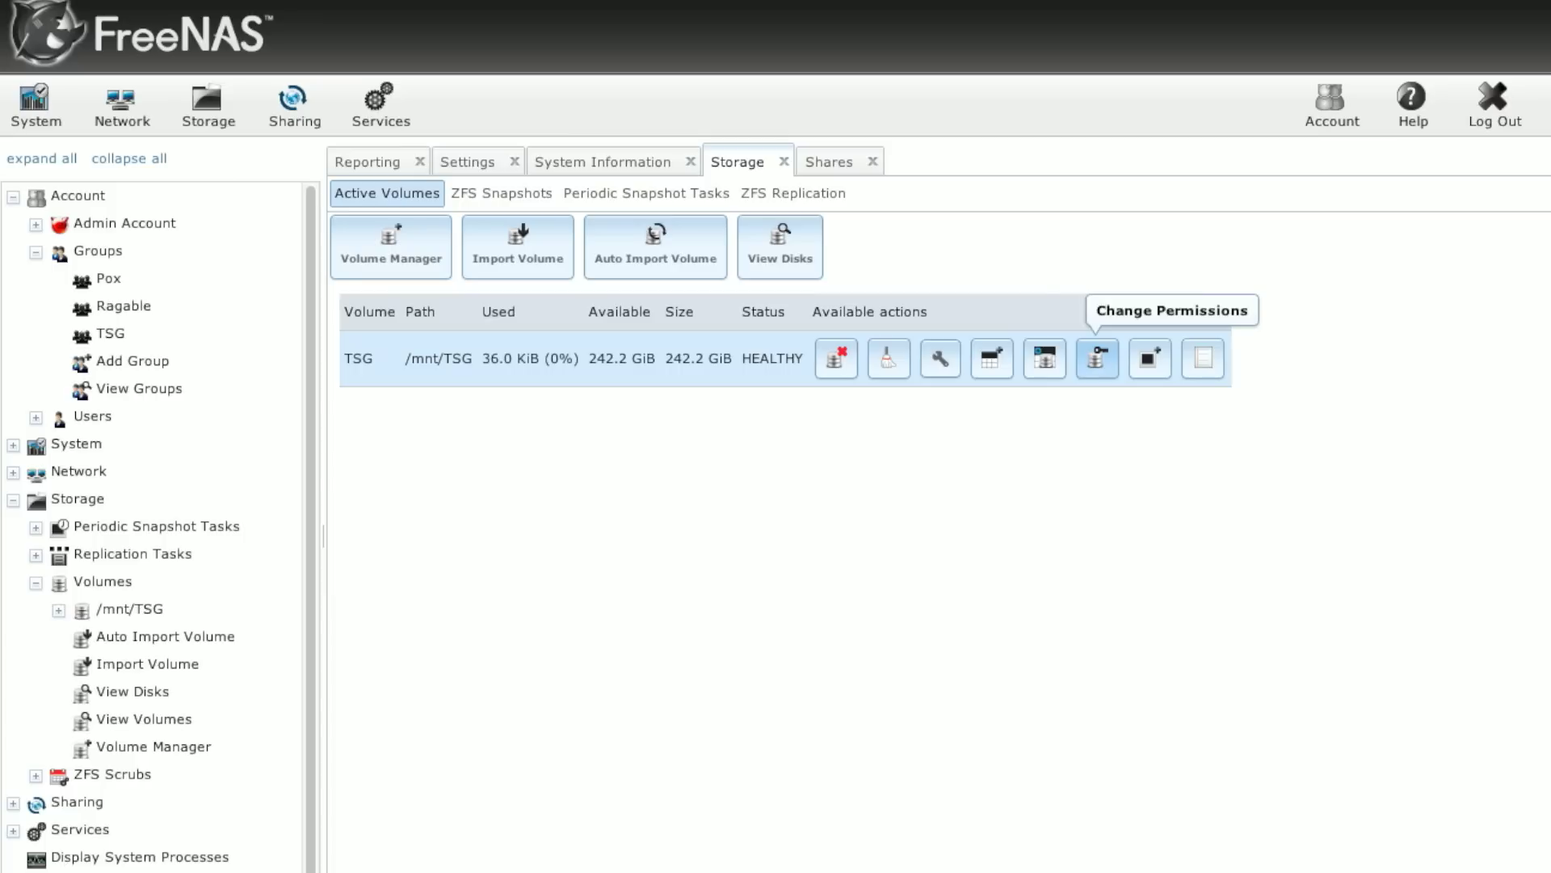
left_click(1097, 358)
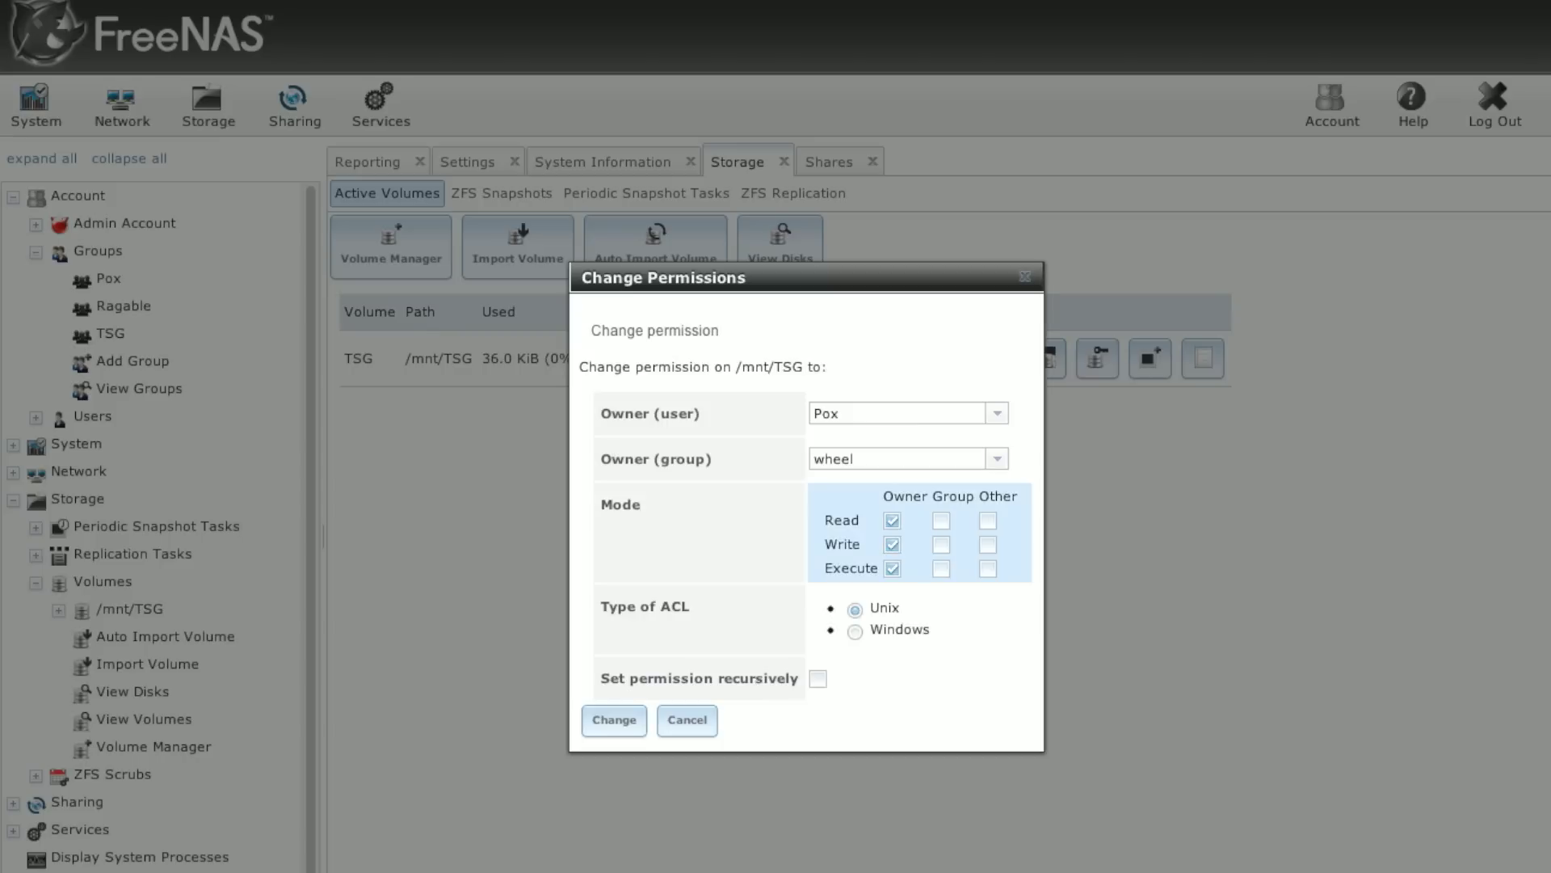
left_click(997, 459)
scroll(1000, 525, "down", 3)
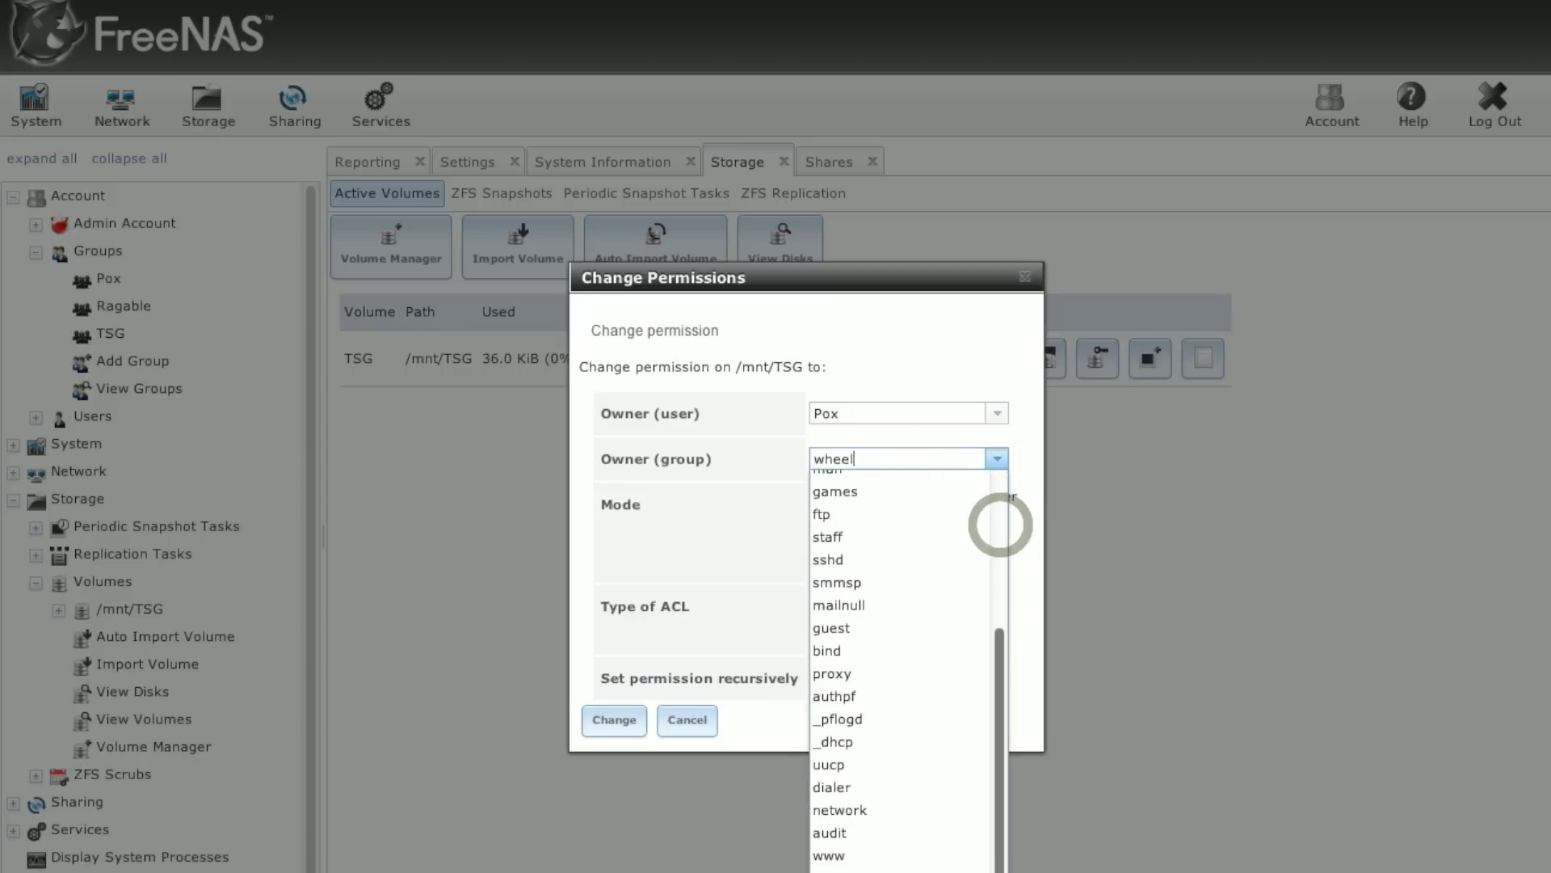
left_click(832, 857)
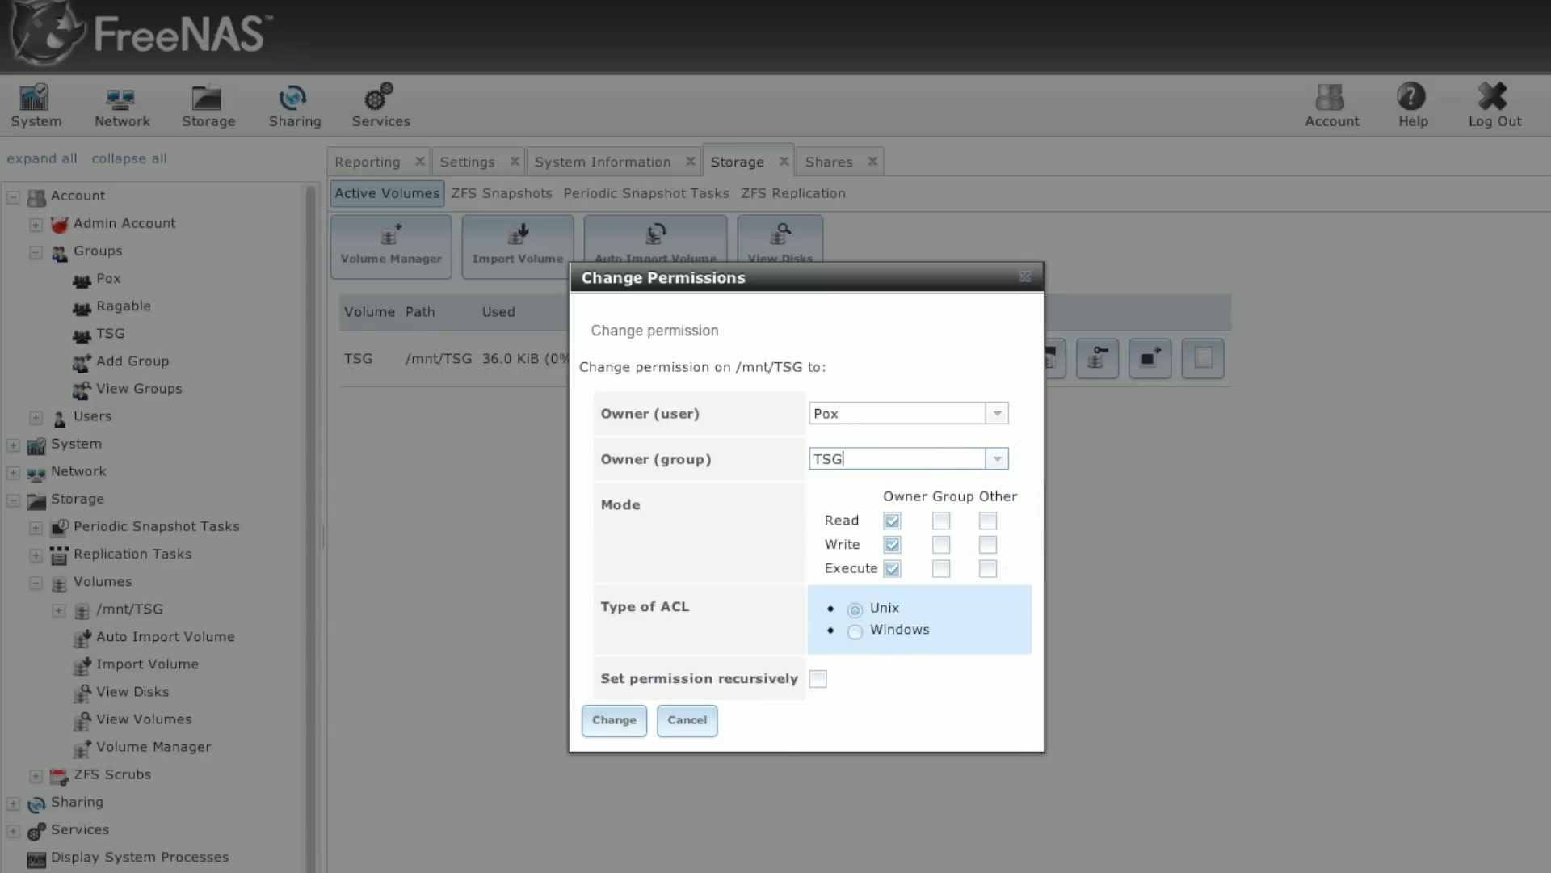
left_click(941, 519)
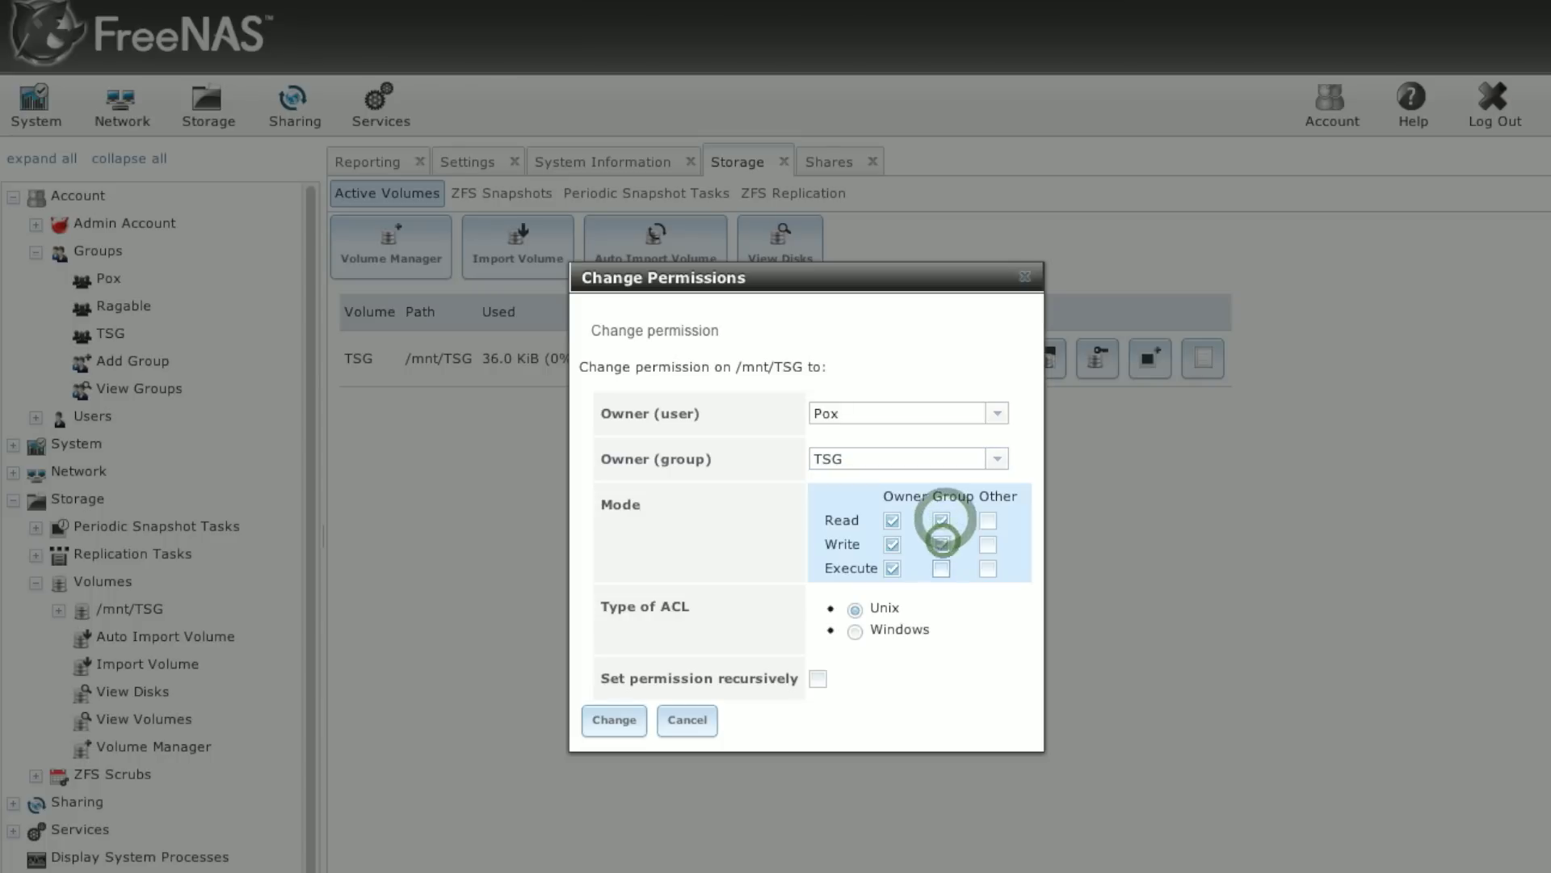
left_click(941, 544)
left_click(942, 568)
left_click(614, 719)
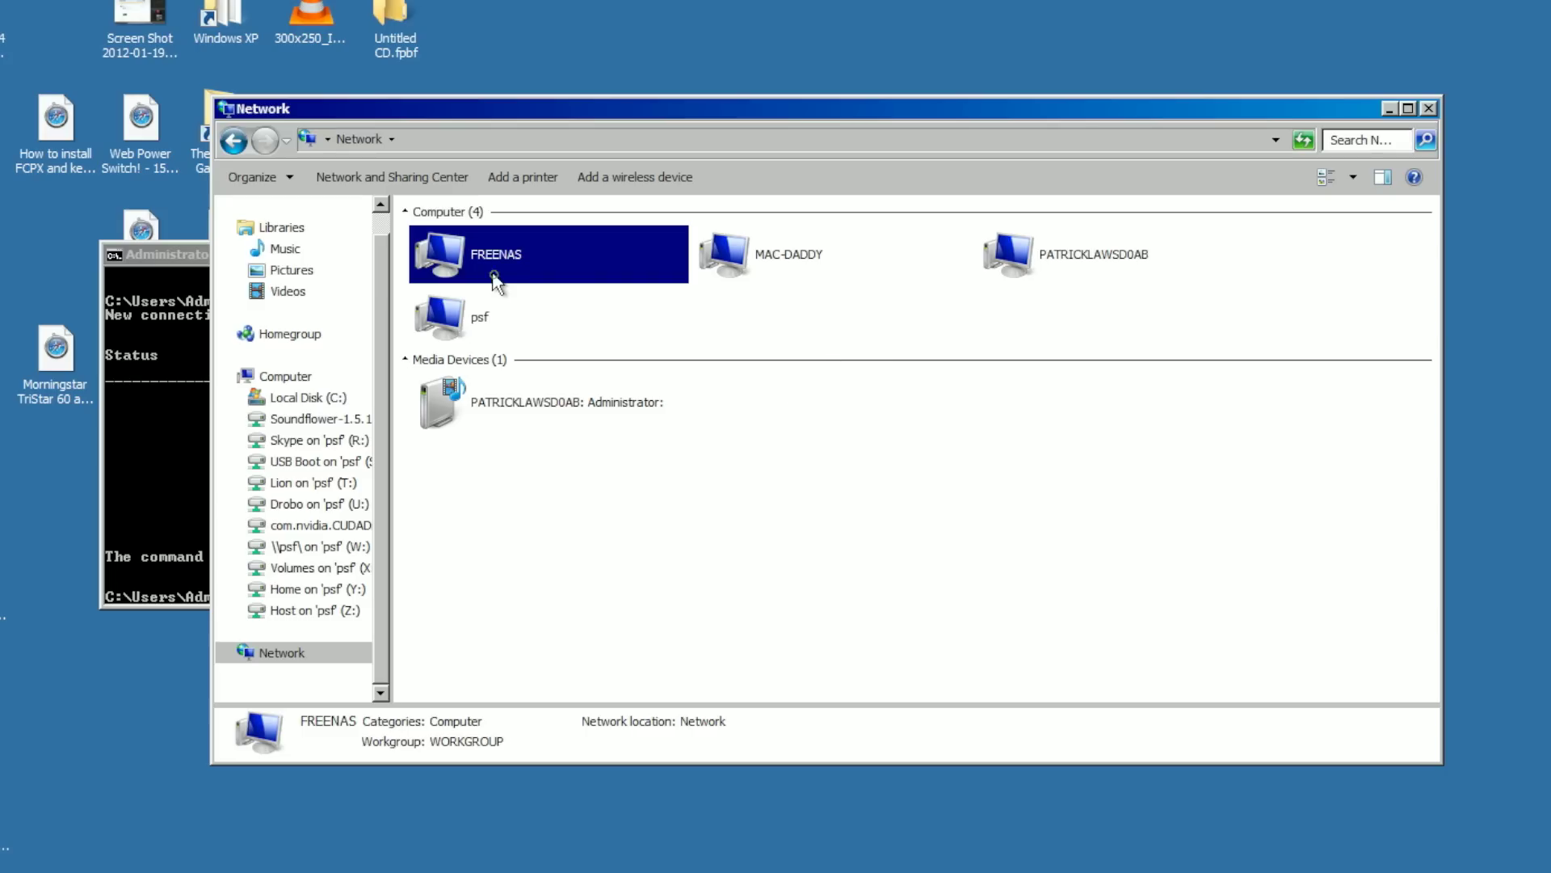
Step: Open FREENAS's TSG_Main share in Explorer, logging in with network credentials to reveal Yaaaay!
double_click(494, 279)
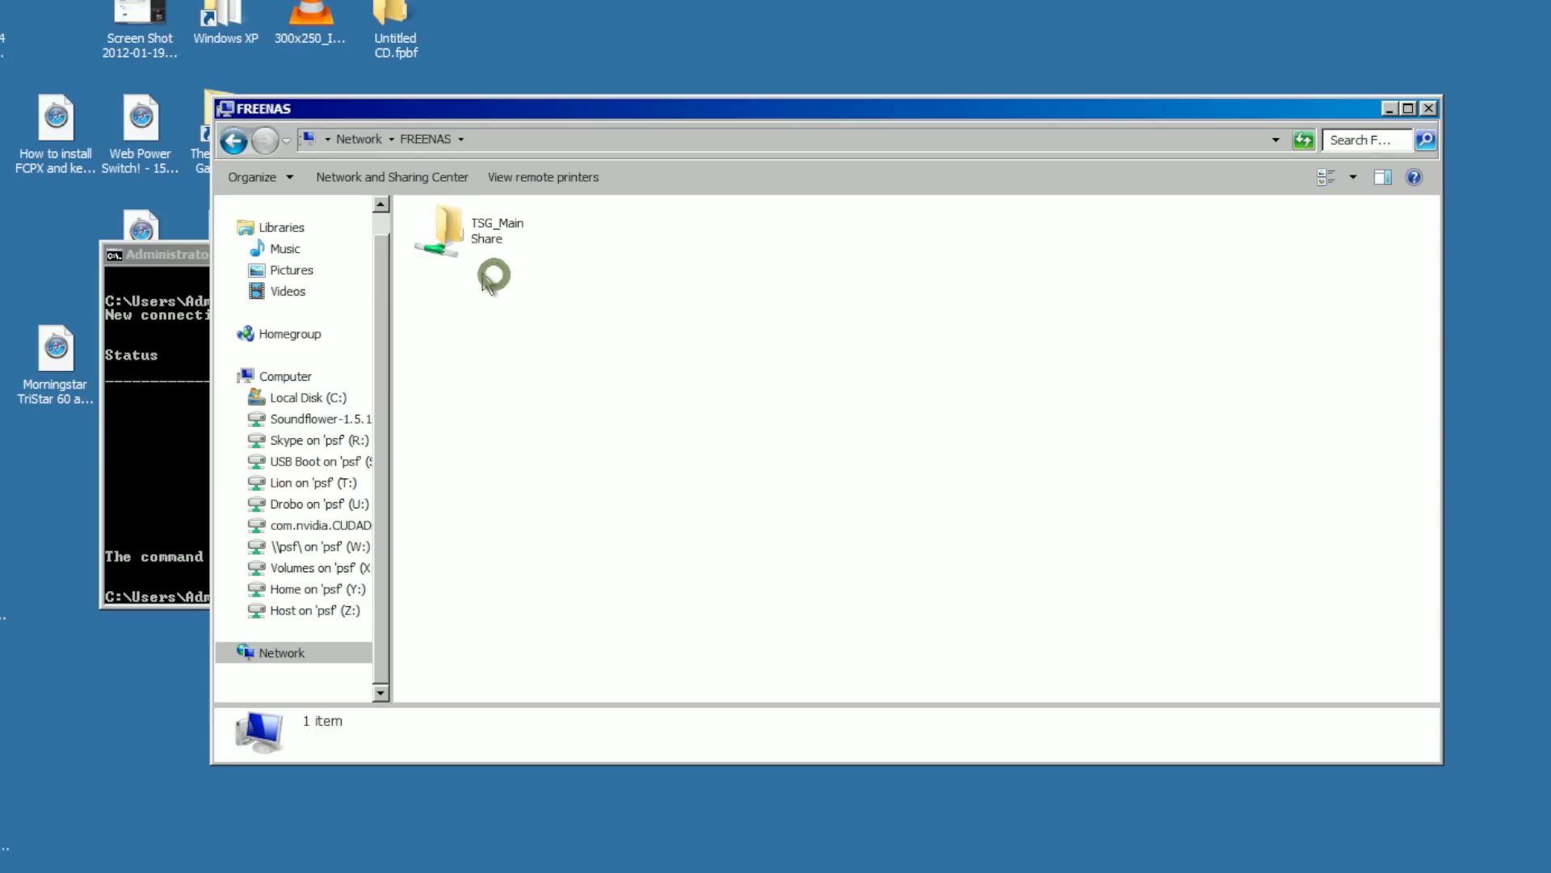
double_click(450, 237)
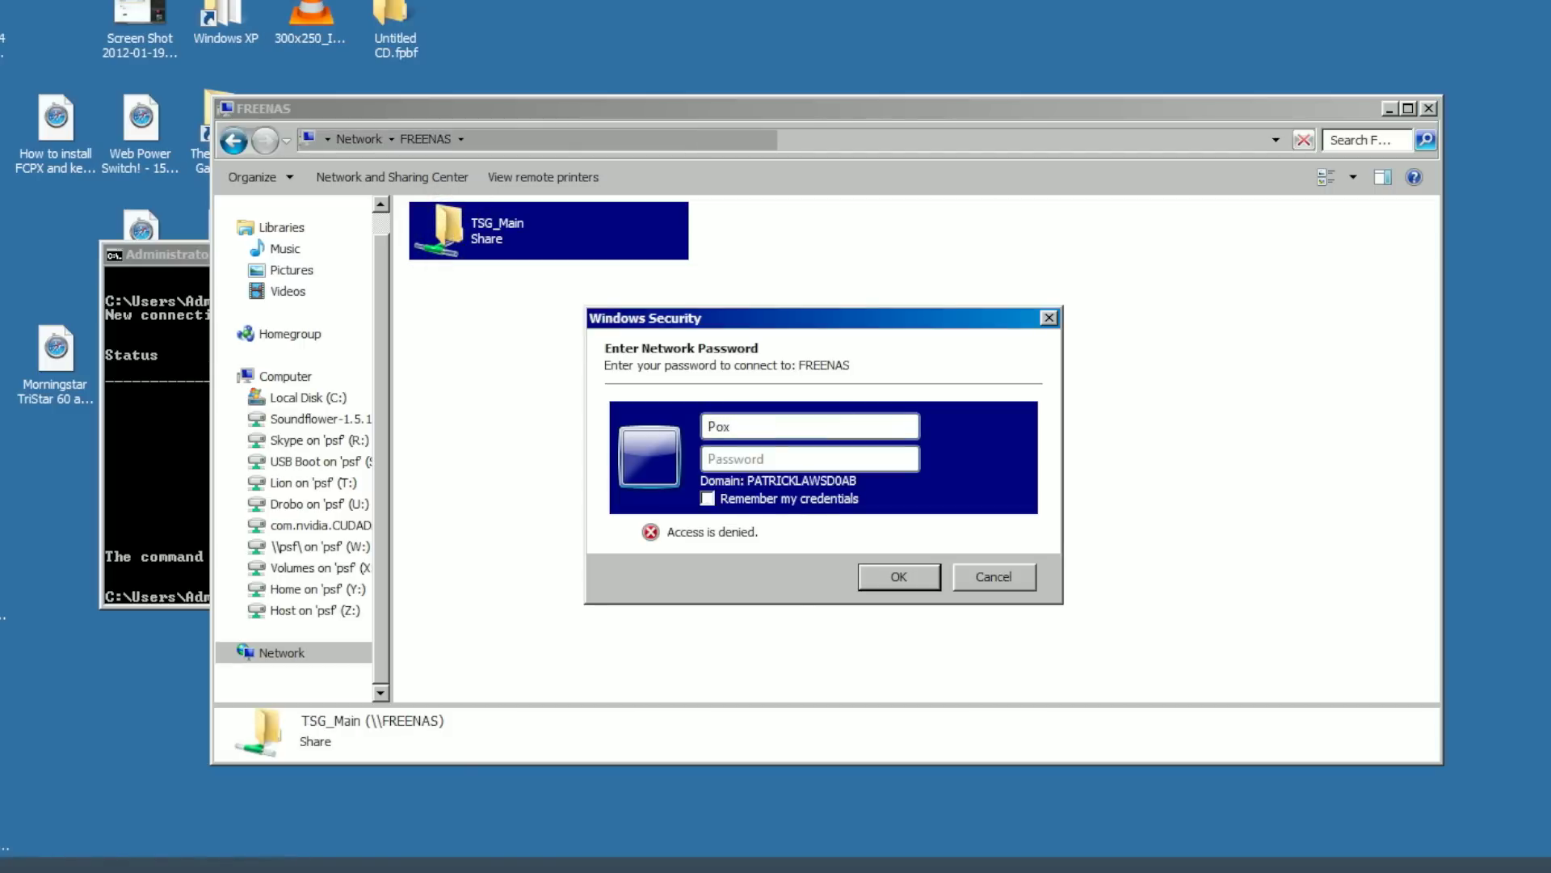
key("Return")
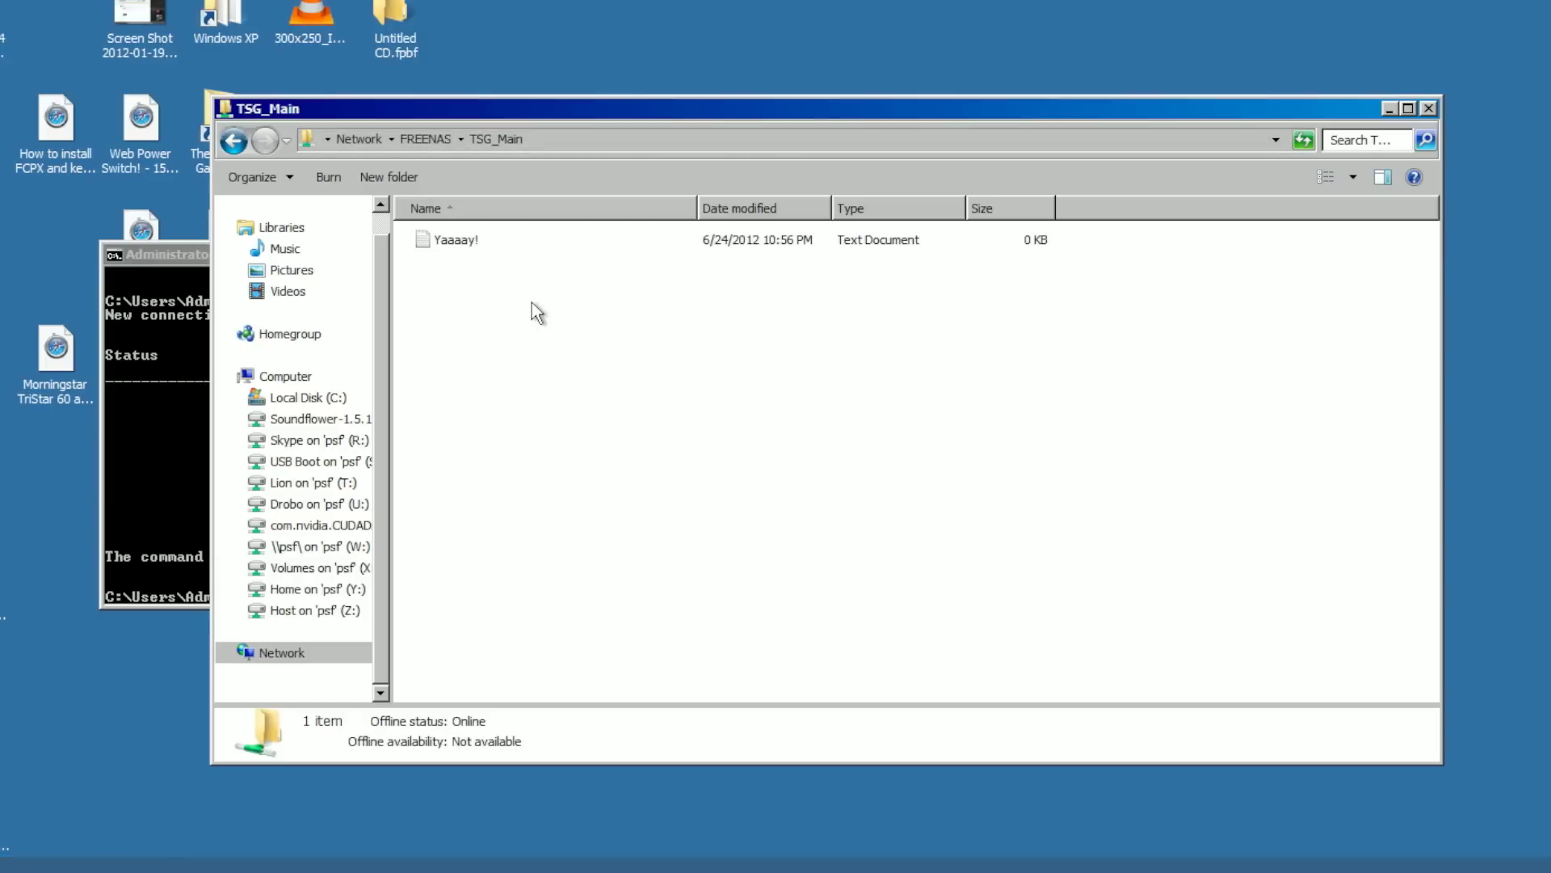
Step: Open Yaaaay! in Notepad, add the text 'Muahhahahaha', and close the document
double_click(450, 240)
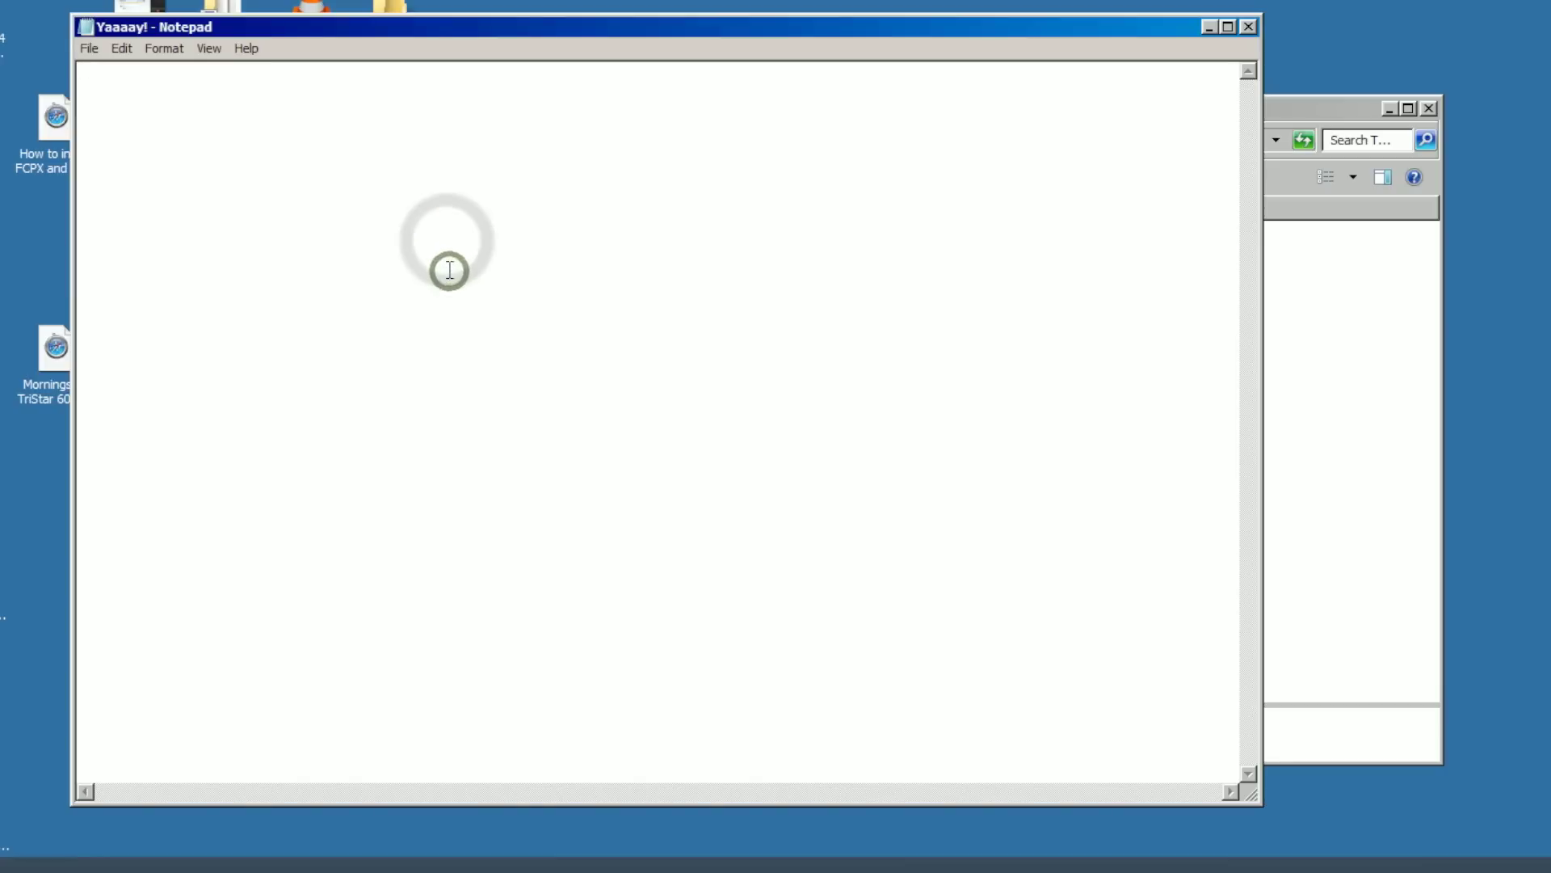
type("Muahhahahahahahaha")
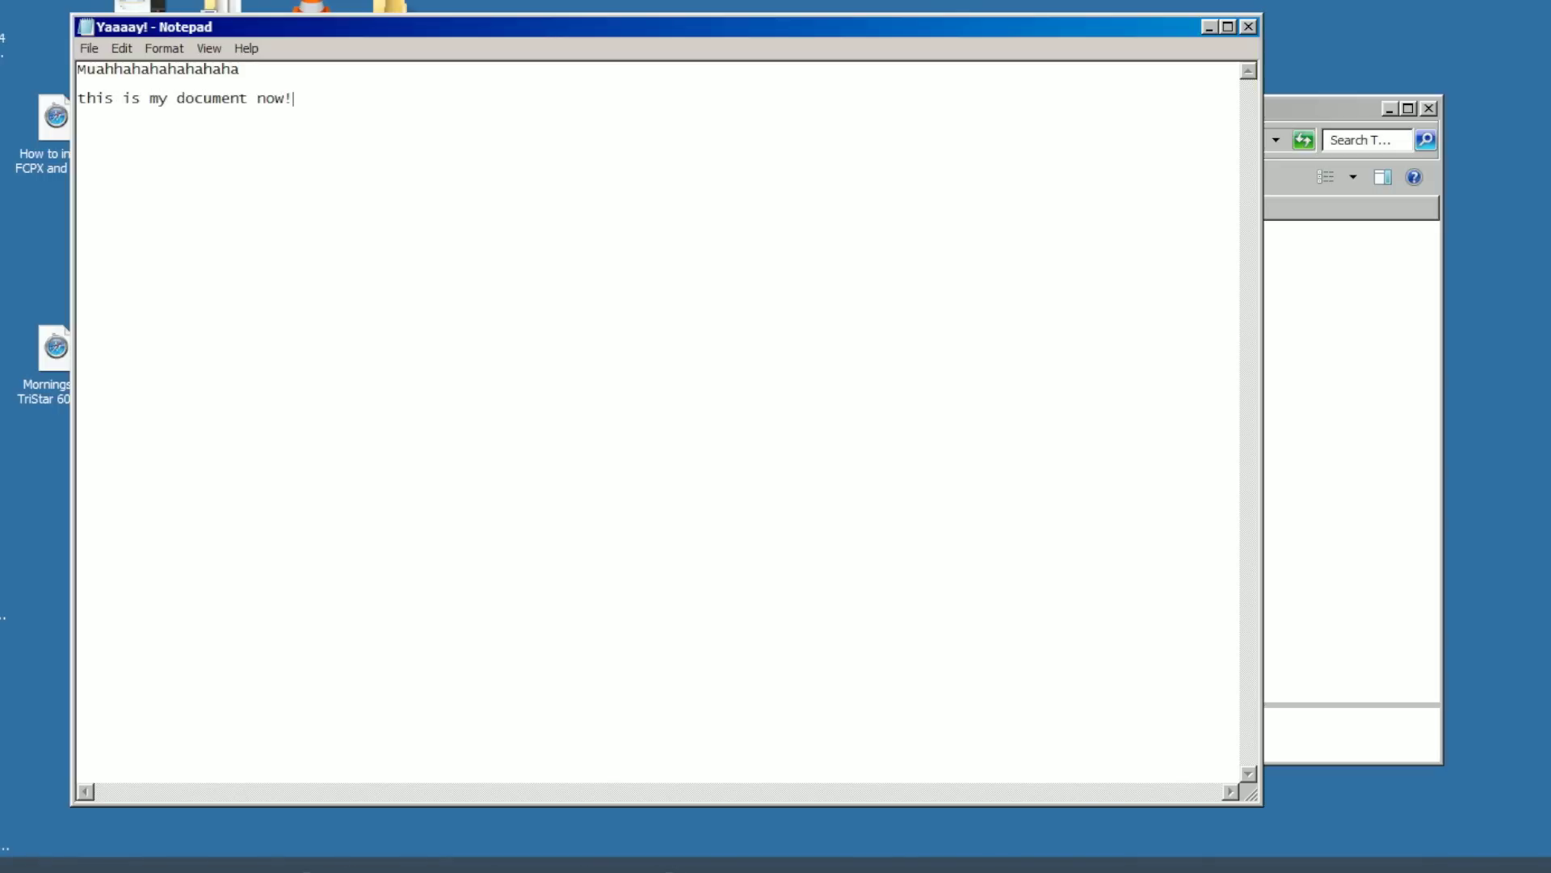
double_click(87, 29)
Step: Save the changes to the Yaaaay! file on the TSG_Main share
left_click(711, 486)
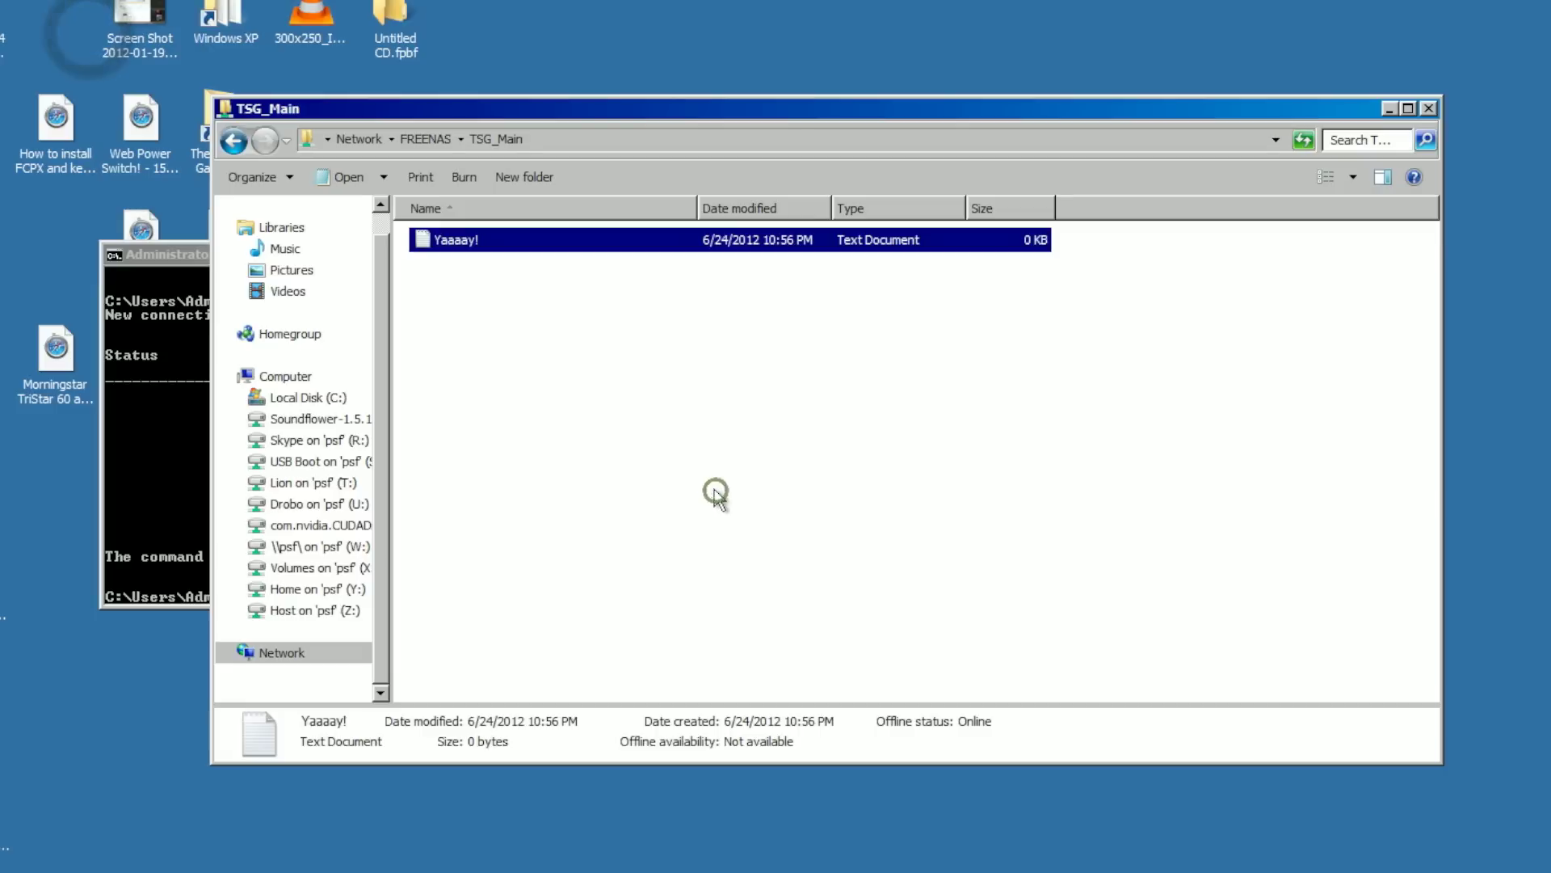